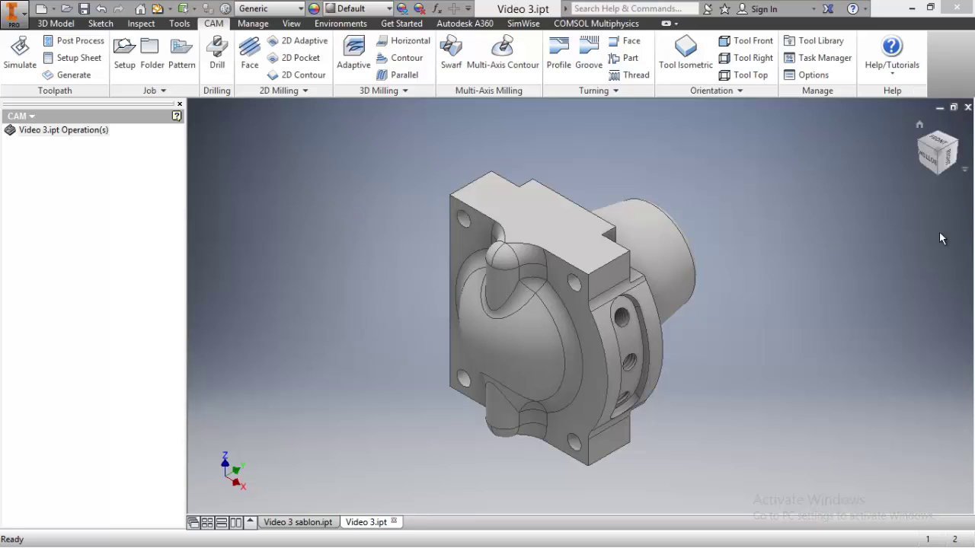
# Create a milling setup oriented by Z axis/plane and X axis, taking the Z axis from the flange's flat upper face.
pyautogui.keyDown('shift'); pyautogui.moveTo(834, 232); pyautogui.dragTo(781, 161, button='middle'); pyautogui.keyUp('shift')
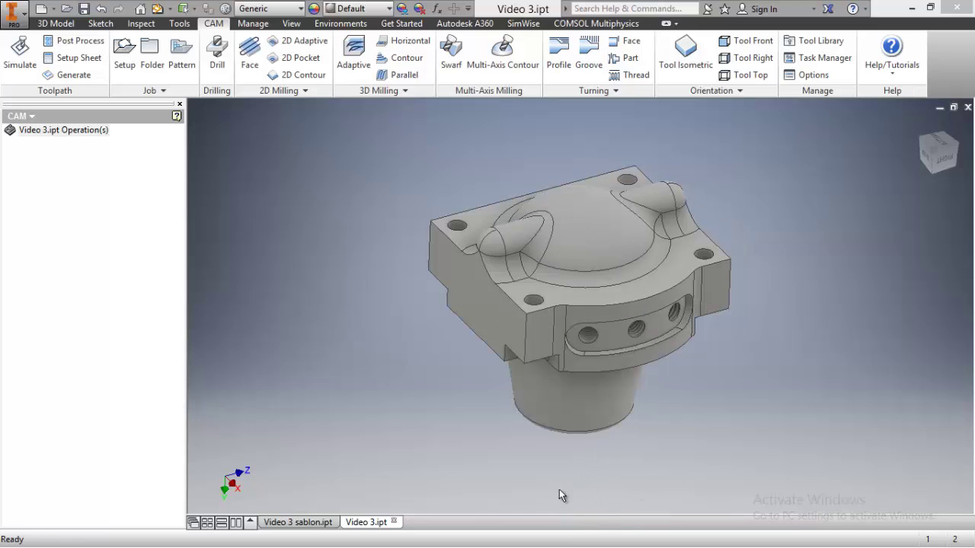
pyautogui.click(676, 316)
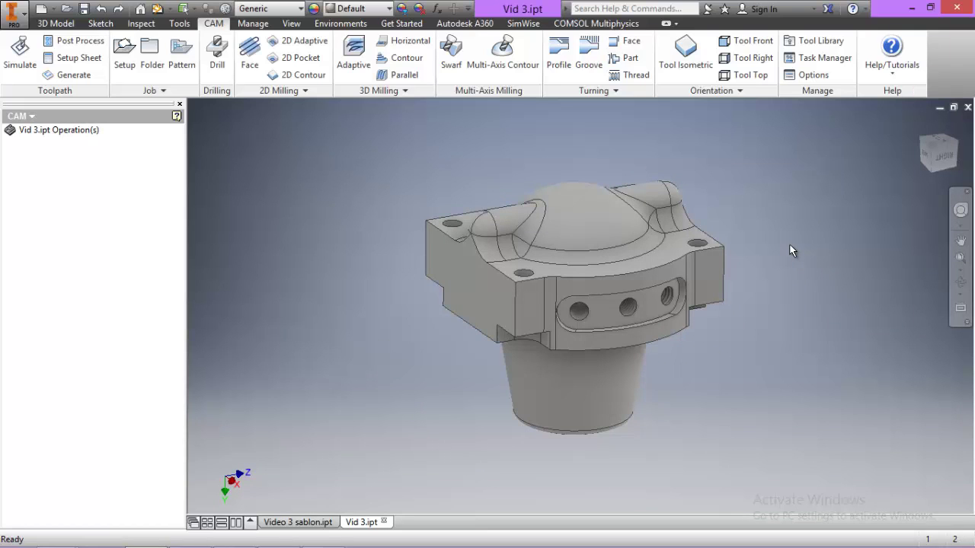
pyautogui.click(124, 54)
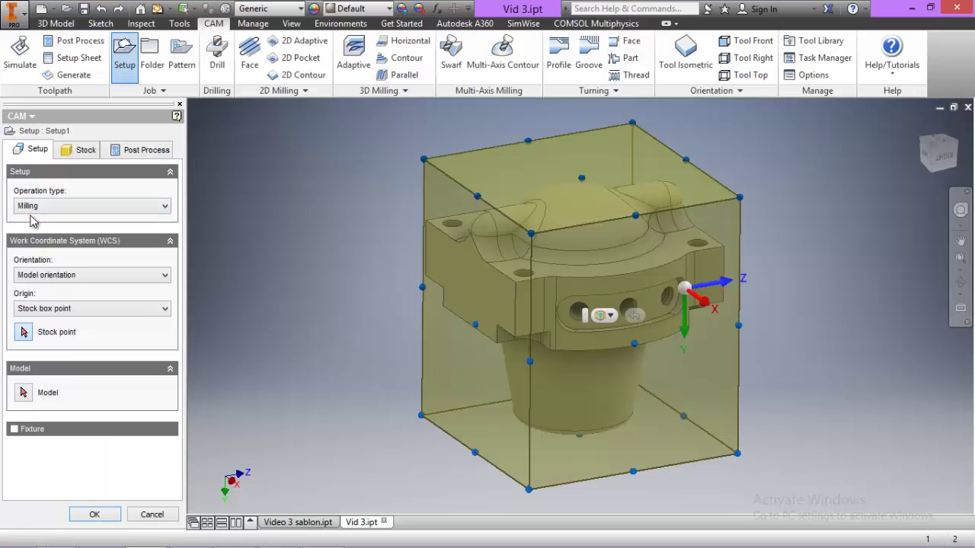
pyautogui.click(85, 279)
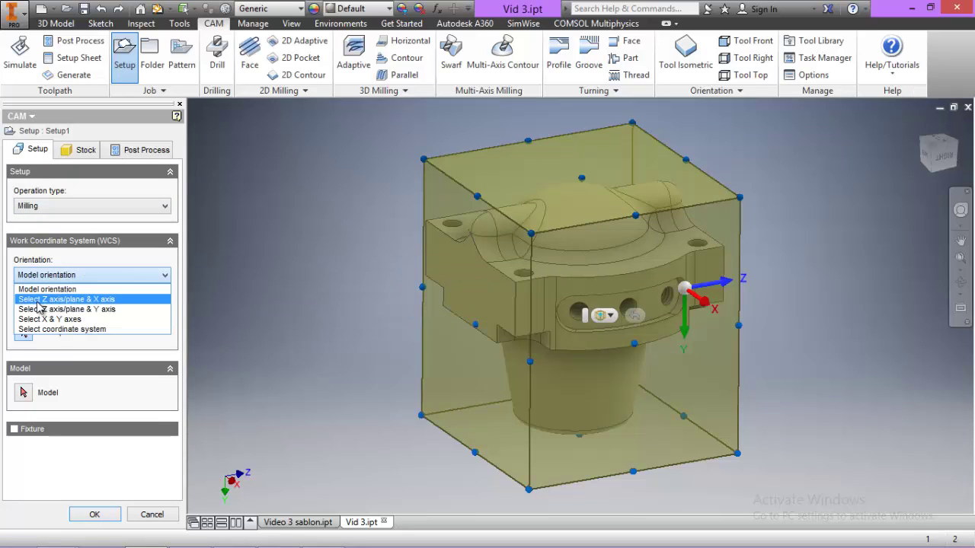
pyautogui.click(88, 300)
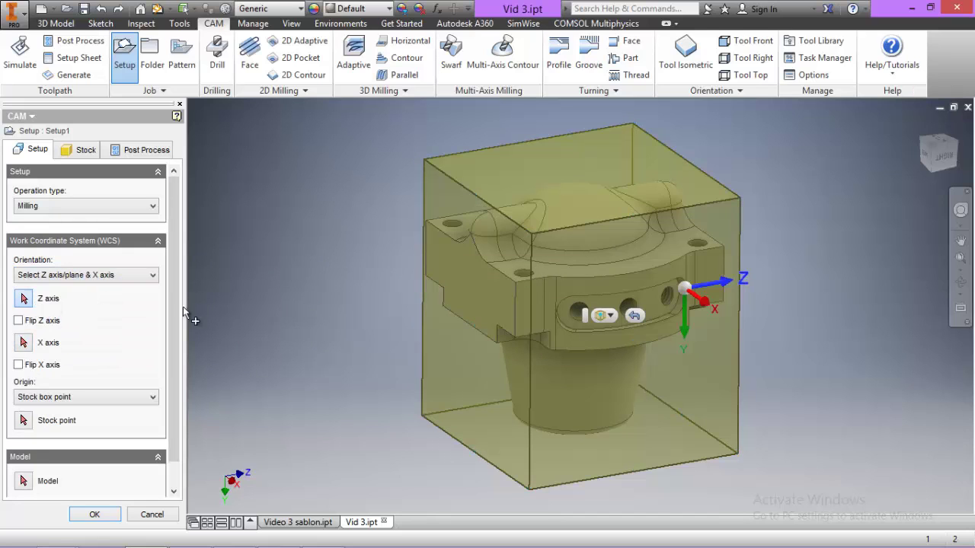
pyautogui.click(677, 254)
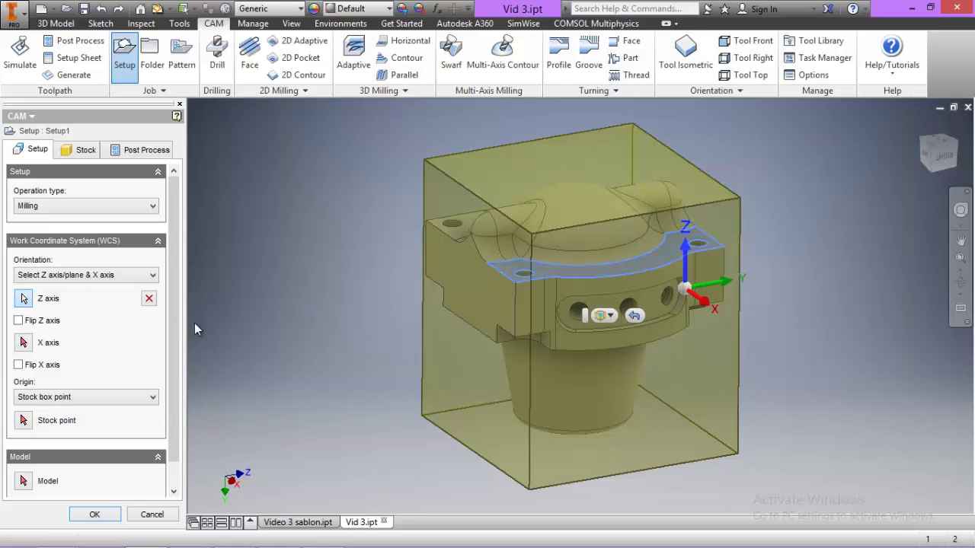
# Align the X axis with the flange's short upper edge, flip it, and place the origin at the stock box's top centre.
pyautogui.click(25, 344)
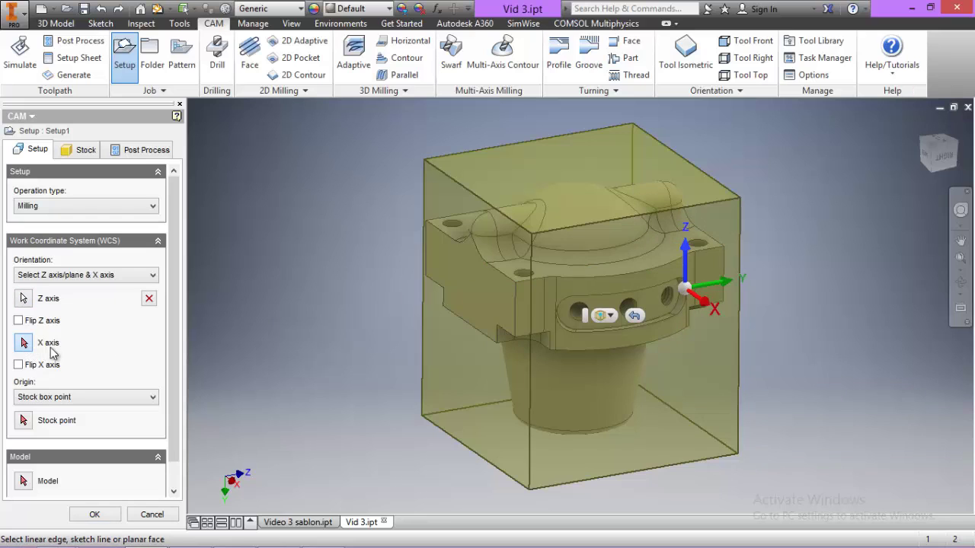
pyautogui.click(710, 250)
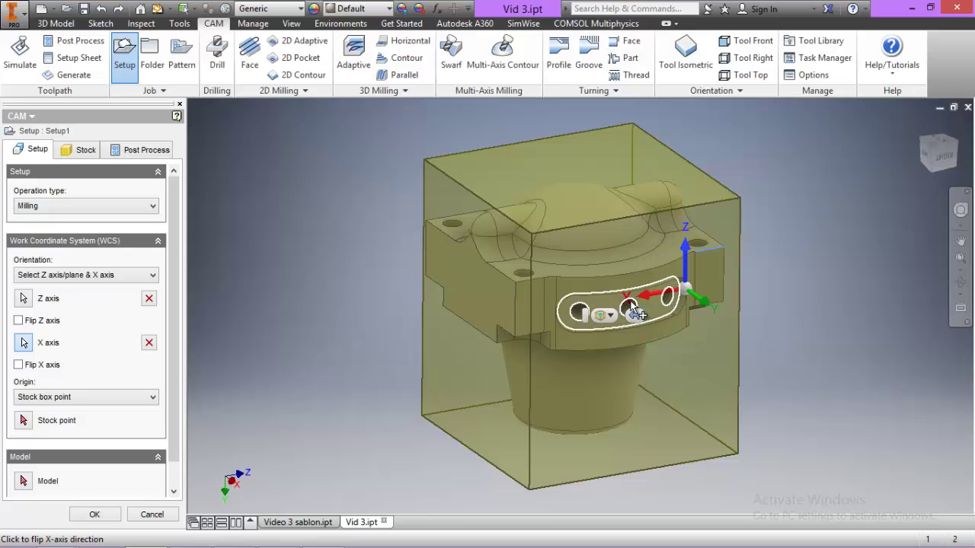
pyautogui.click(18, 365)
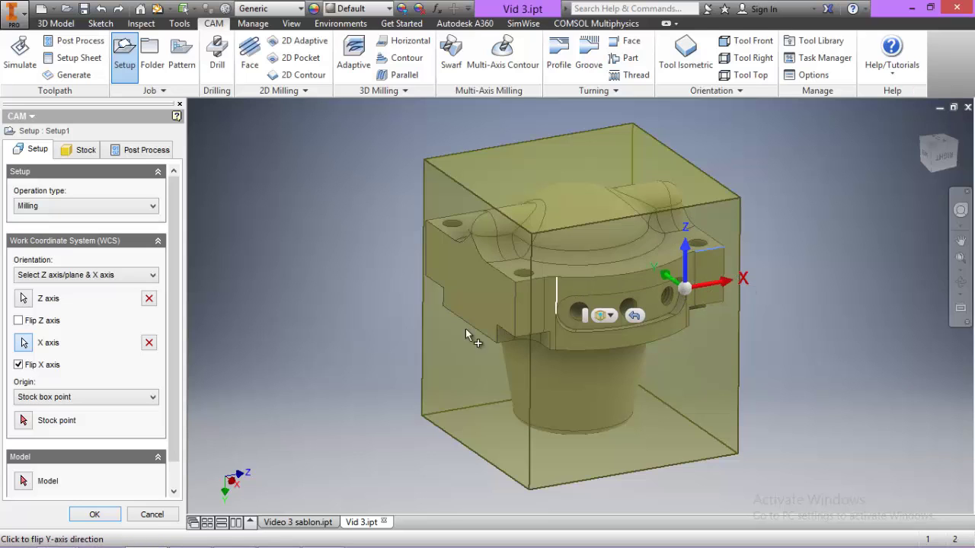
pyautogui.click(24, 421)
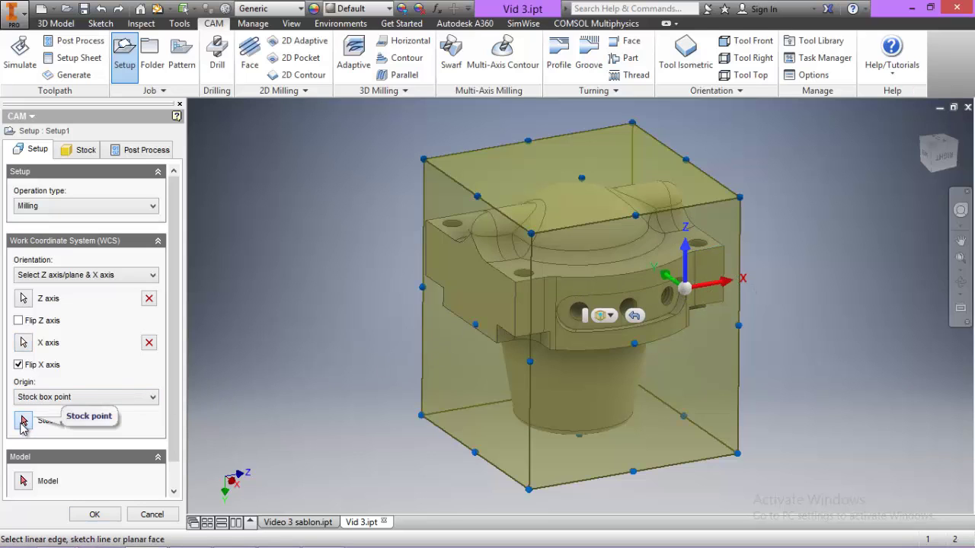
pyautogui.click(582, 178)
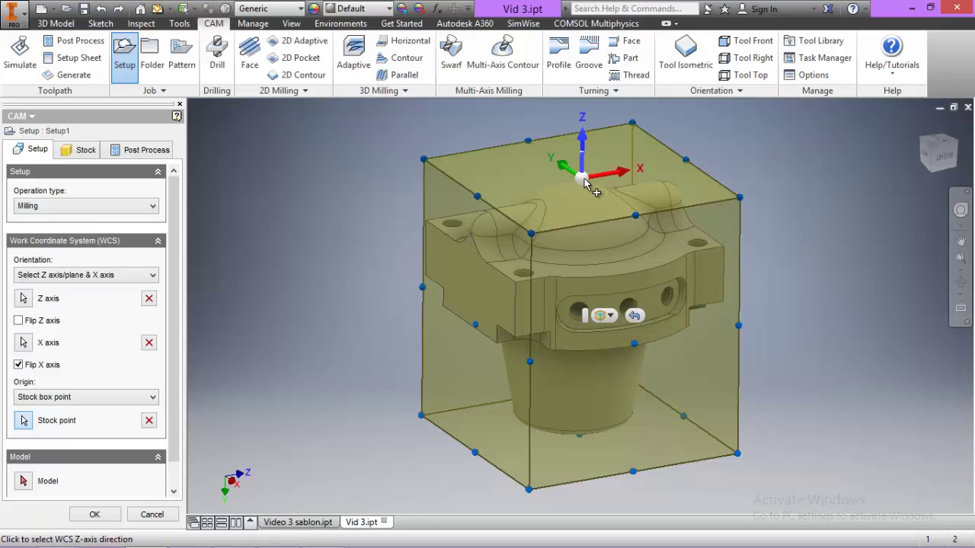
# Define the stock as a relative size box and accept the setup.
pyautogui.click(74, 154)
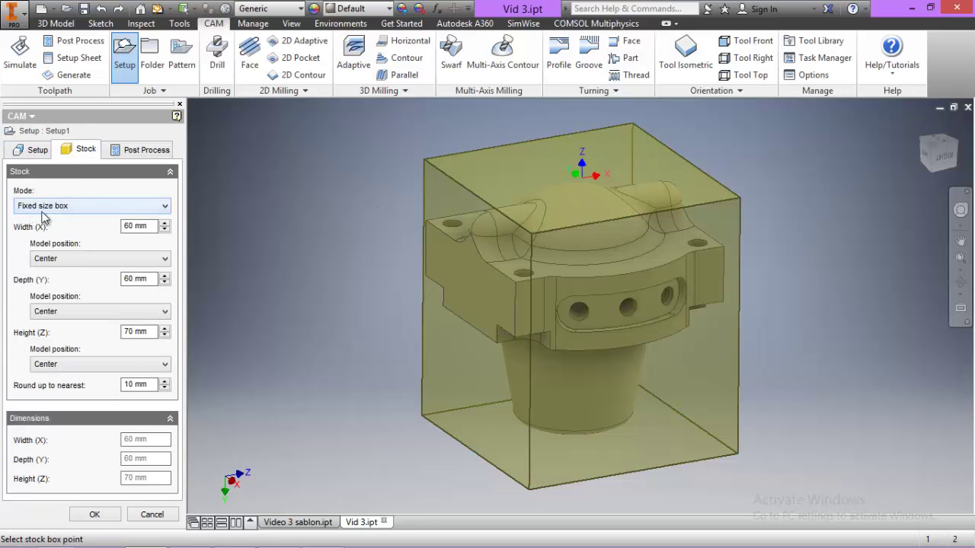
pyautogui.click(81, 207)
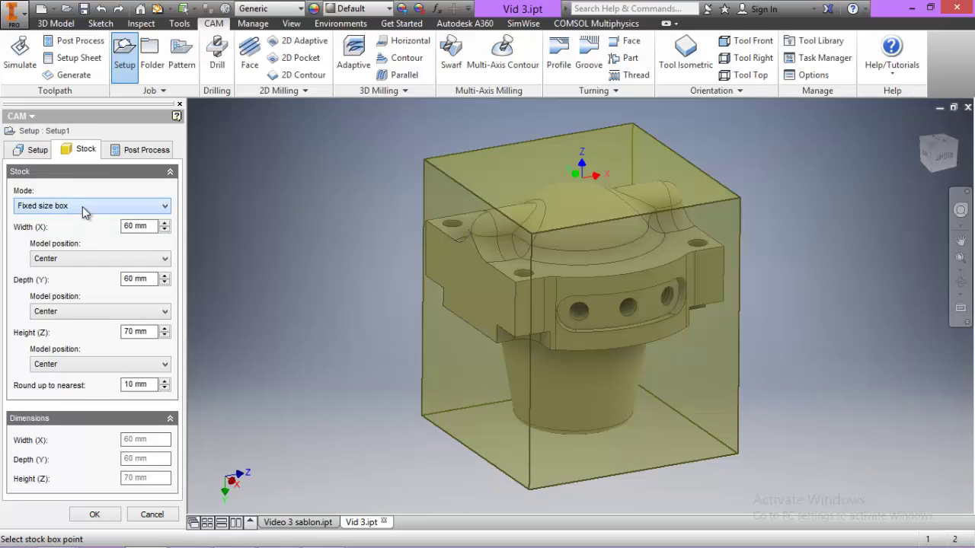
pyautogui.click(79, 230)
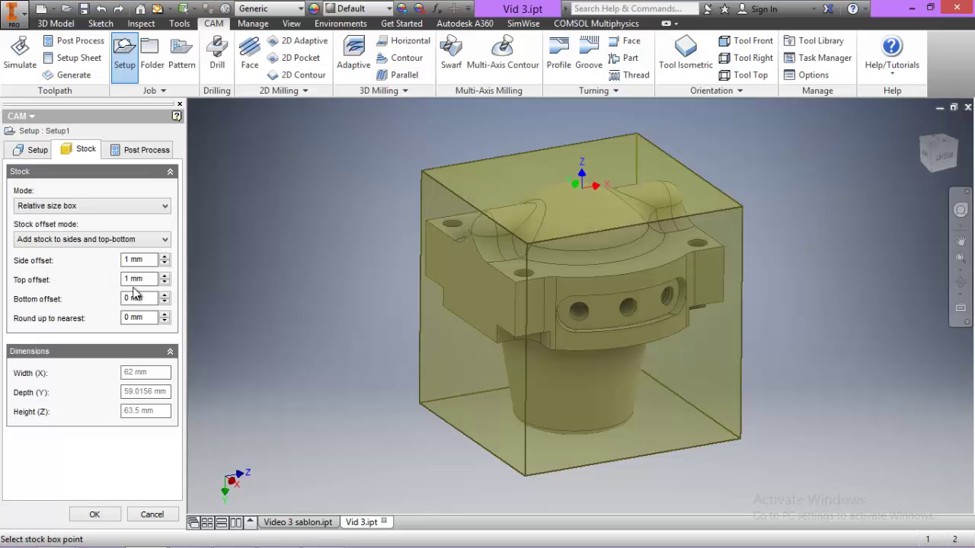
pyautogui.click(961, 282)
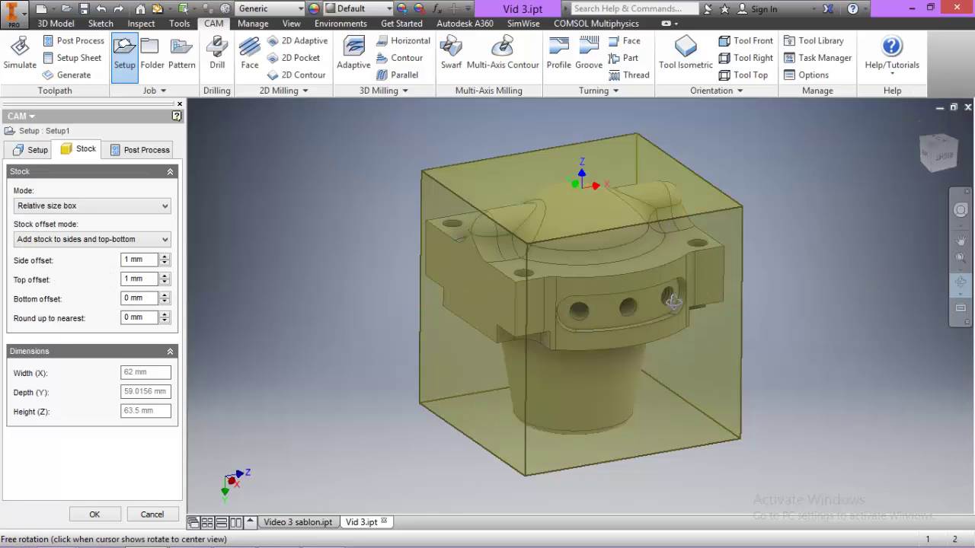
pyautogui.moveTo(673, 302); pyautogui.dragTo(625, 315)
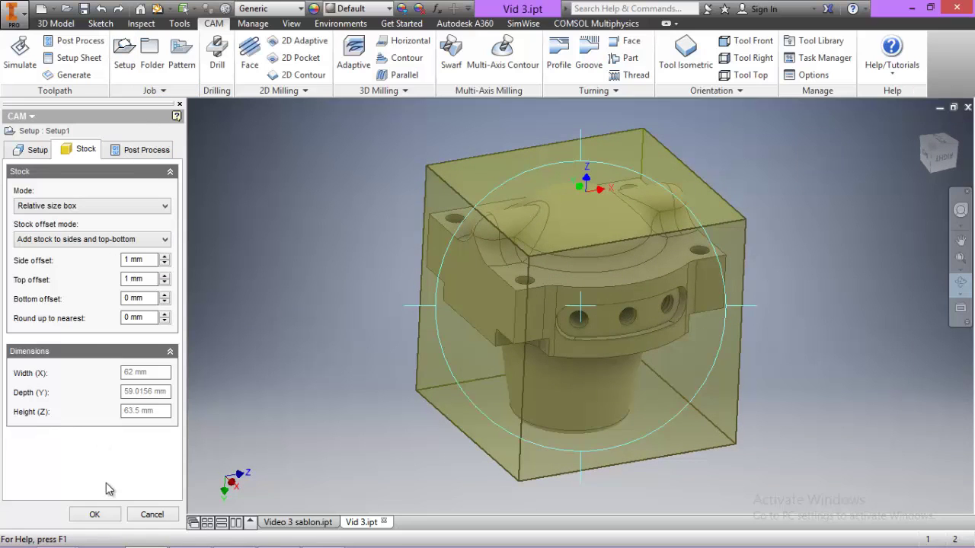
pyautogui.click(93, 516)
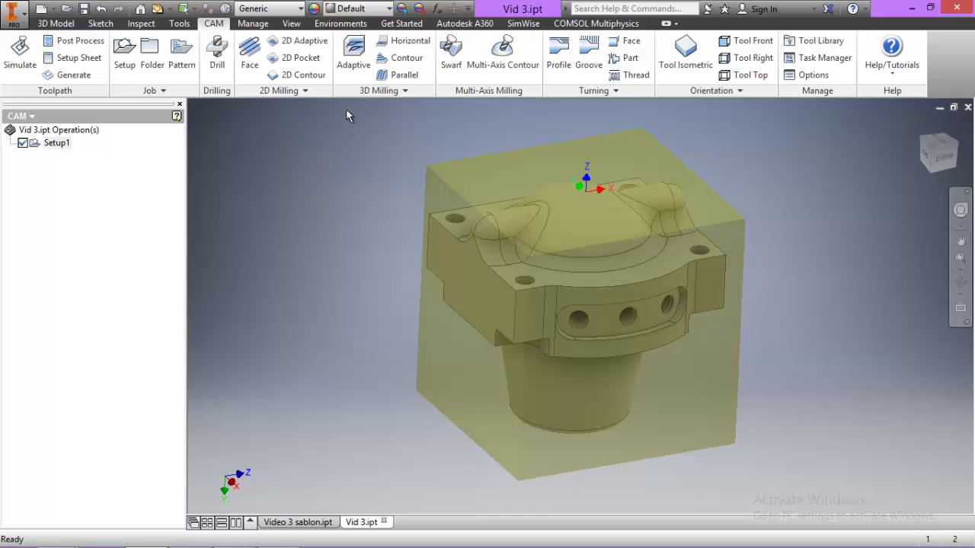
# Start a 3D Adaptive milling operation with the #3 Ø10 mm flat mill.
pyautogui.click(353, 53)
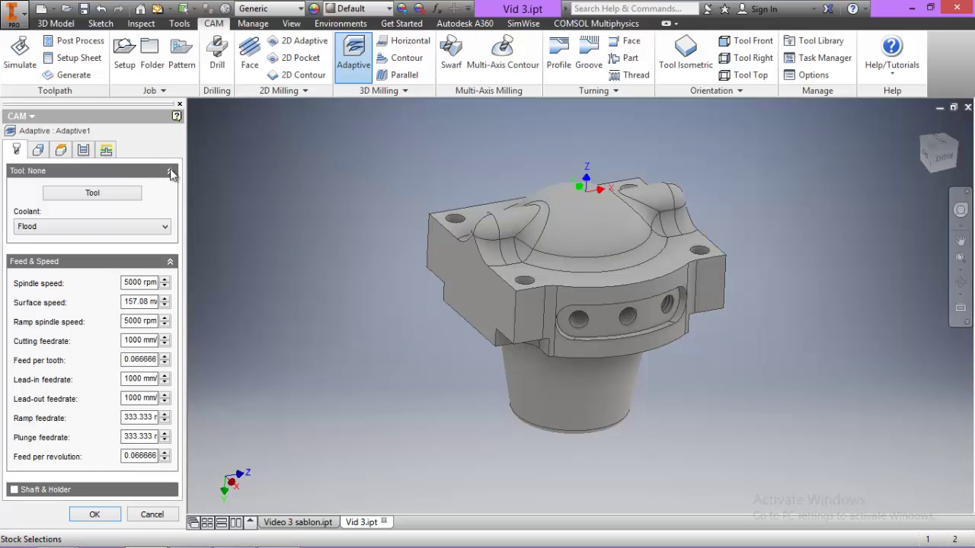
pyautogui.click(101, 195)
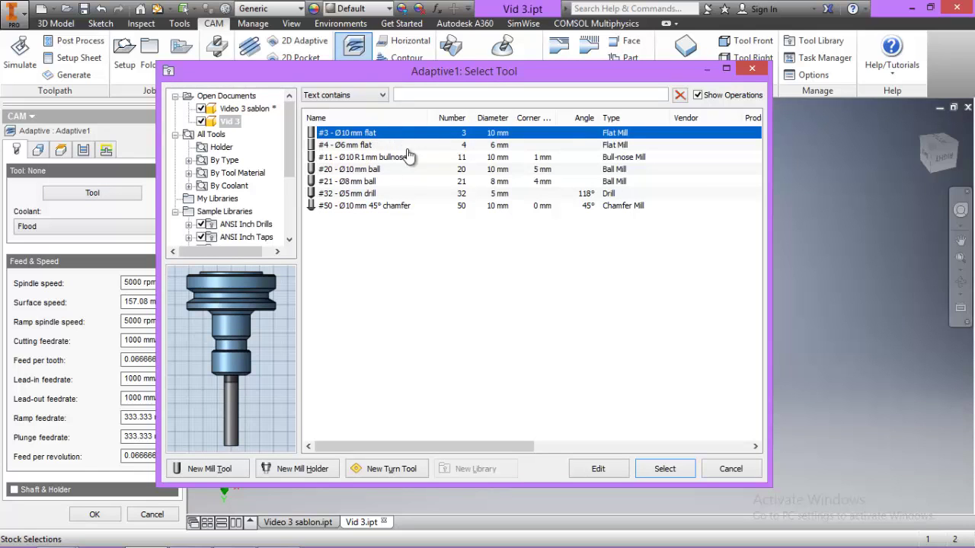
pyautogui.click(663, 471)
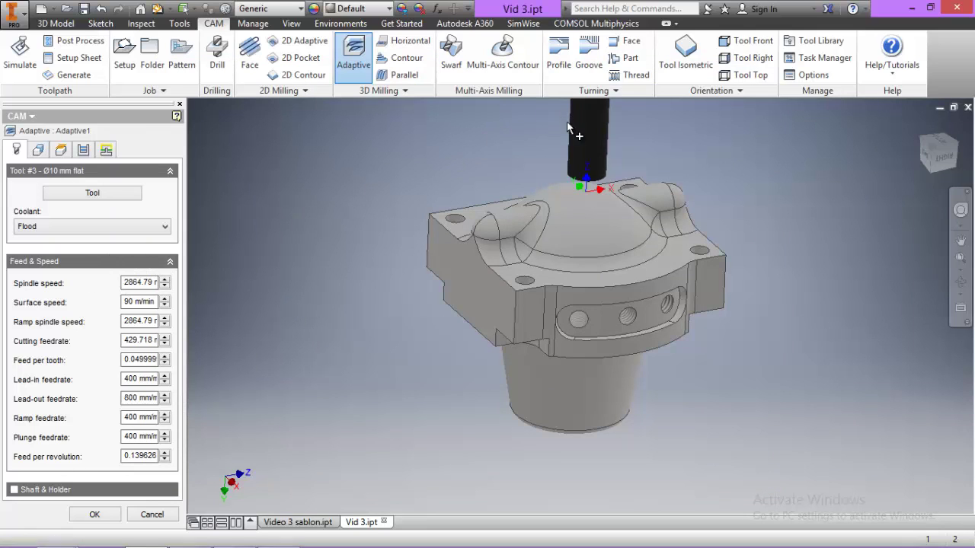
# Reference the adaptive operation's bottom height to the flange's lower edge by selection, with a bottom offset of -1 mm.
pyautogui.click(39, 150)
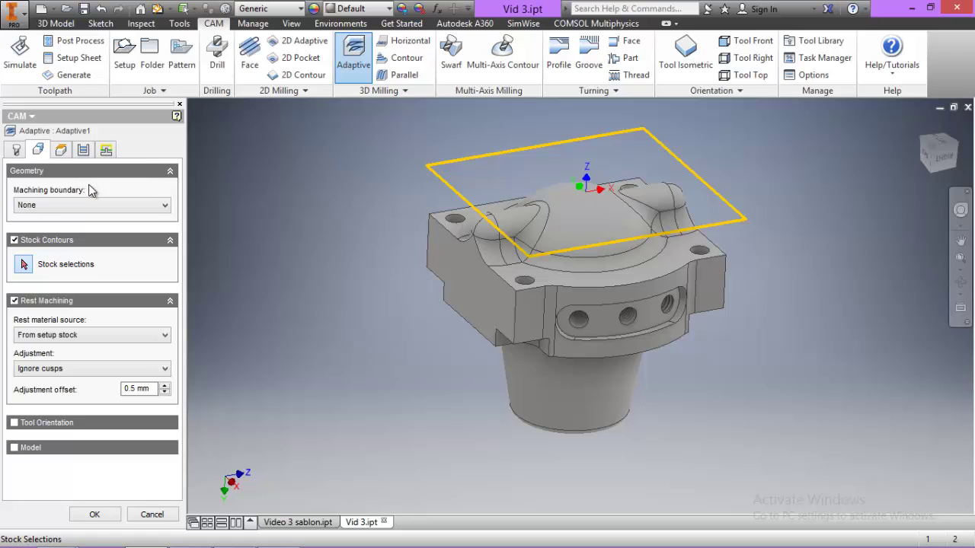
pyautogui.click(961, 283)
pyautogui.moveTo(629, 228); pyautogui.dragTo(564, 147)
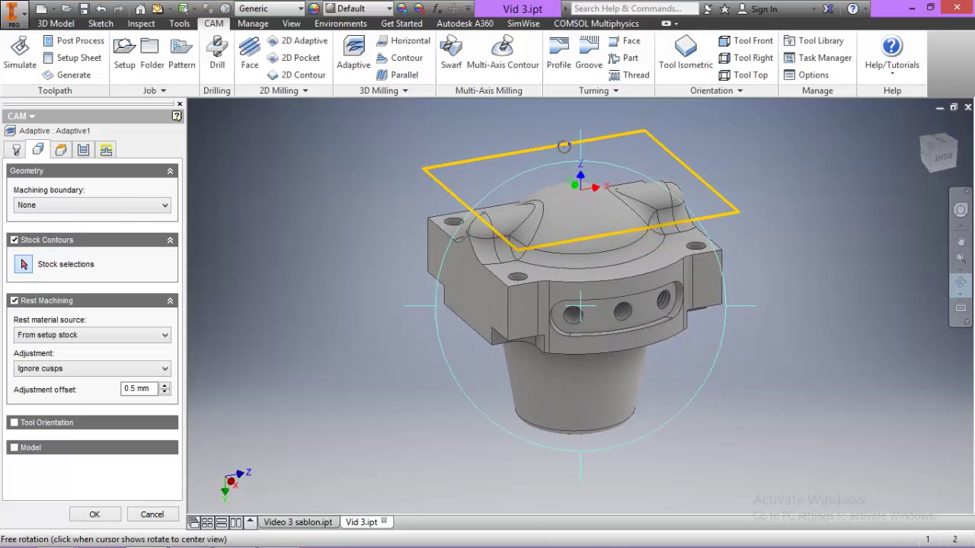
pyautogui.click(61, 150)
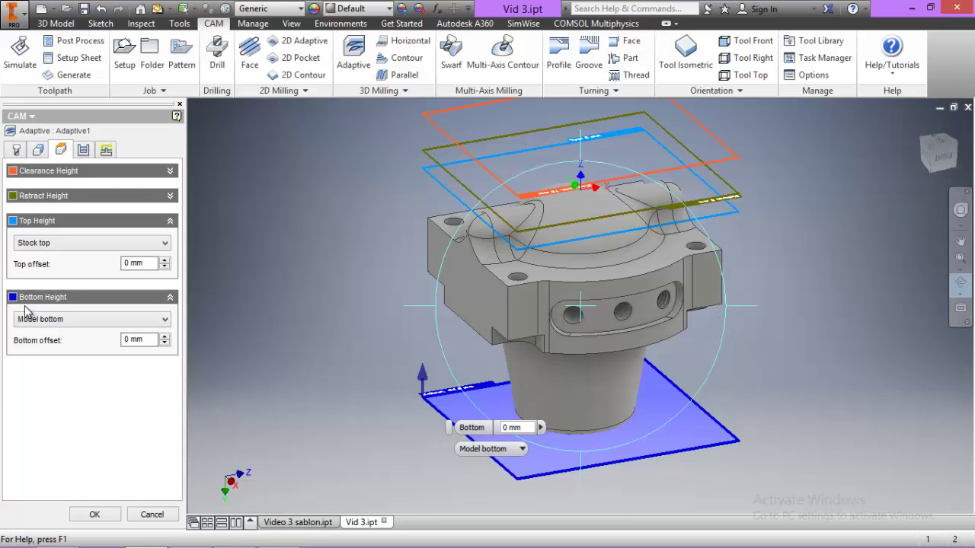
pyautogui.click(57, 320)
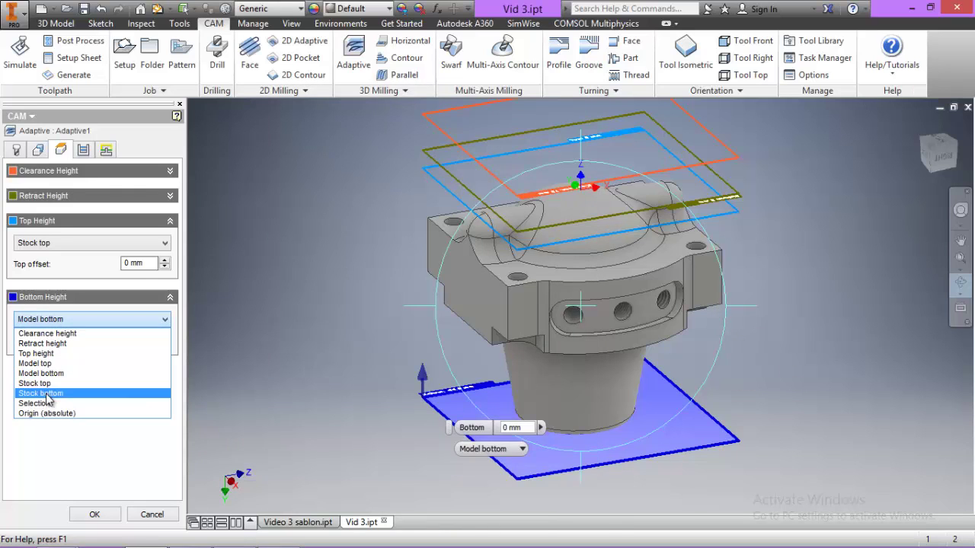
pyautogui.click(50, 404)
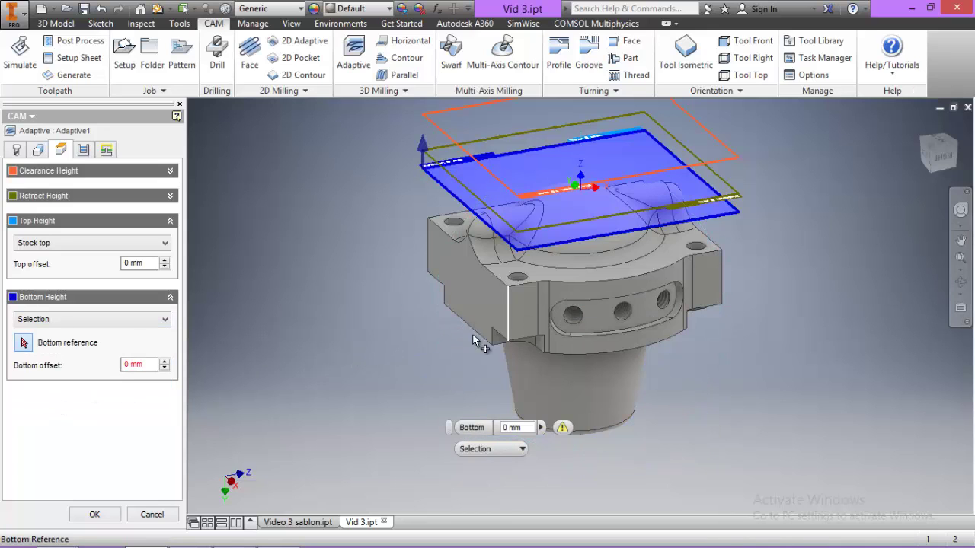
pyautogui.click(476, 339)
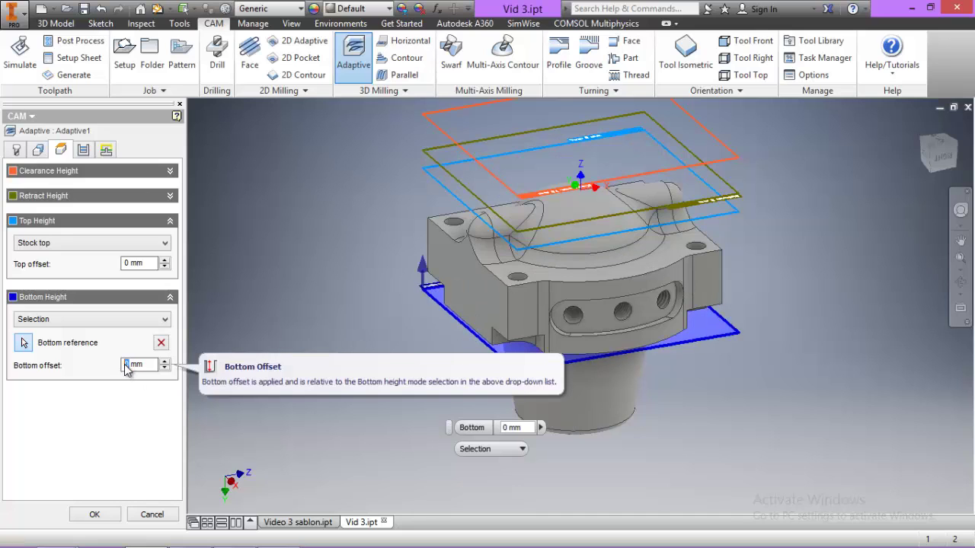
pyautogui.write('-1')
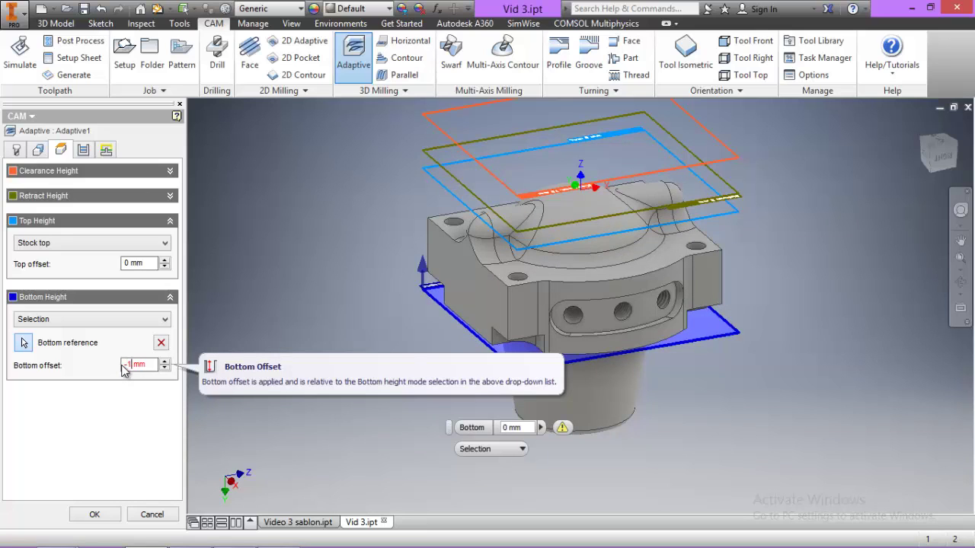
# Set the adaptive passes to 2 mm optimal load, 15 mm maximum roughing stepdown and 4 mm fine stepdown.
pyautogui.click(85, 151)
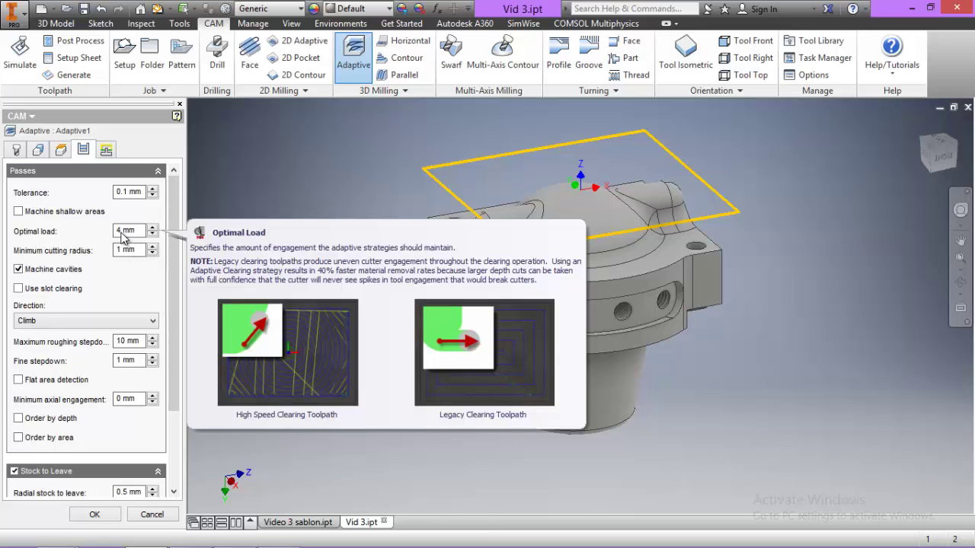
pyautogui.doubleClick(118, 232)
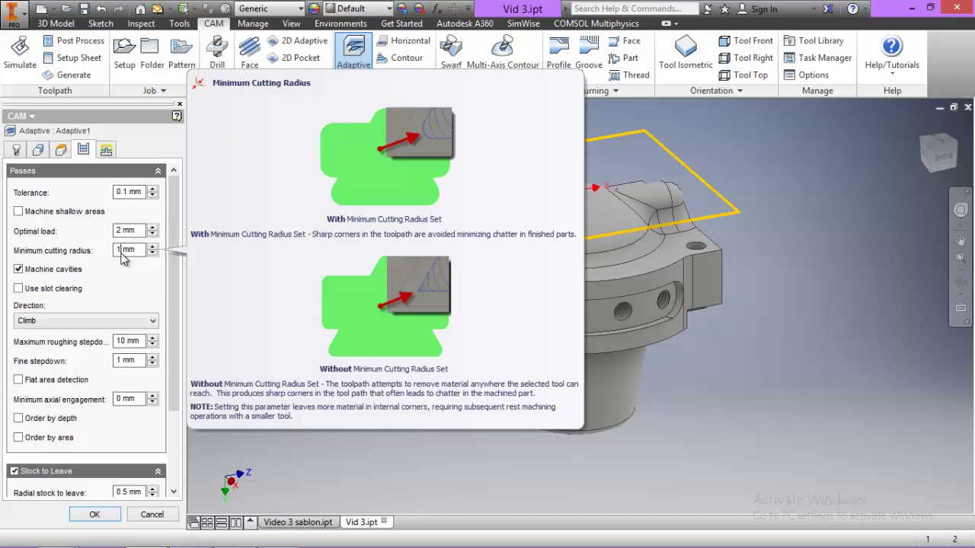
pyautogui.moveTo(174, 278); pyautogui.dragTo(173, 335)
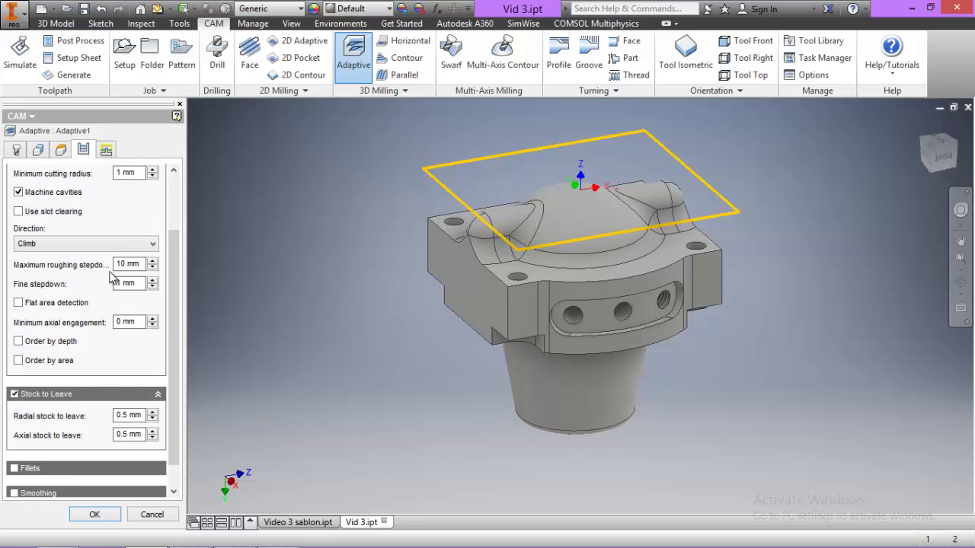
pyautogui.moveTo(123, 266)
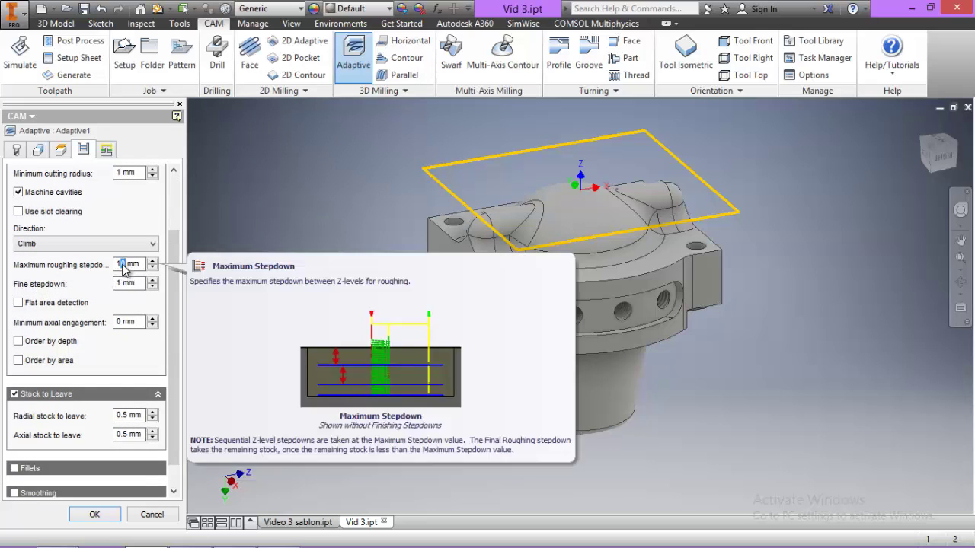
pyautogui.click(122, 266)
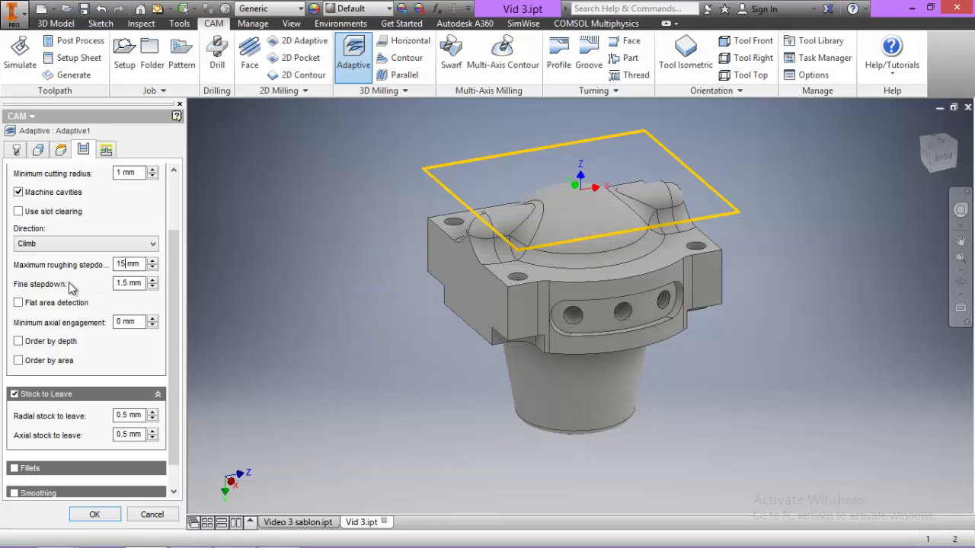
pyautogui.doubleClick(128, 283)
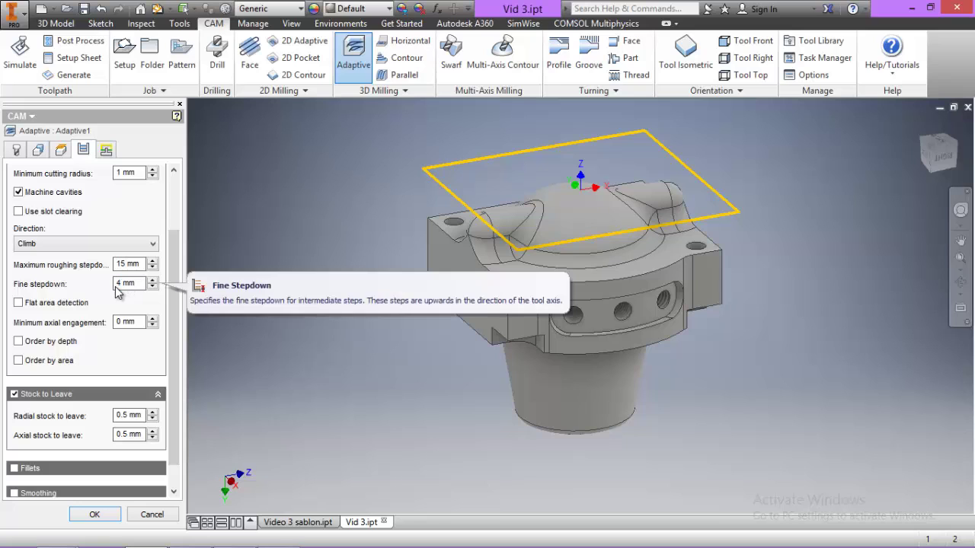
pyautogui.scroll(-2, 175, 372)
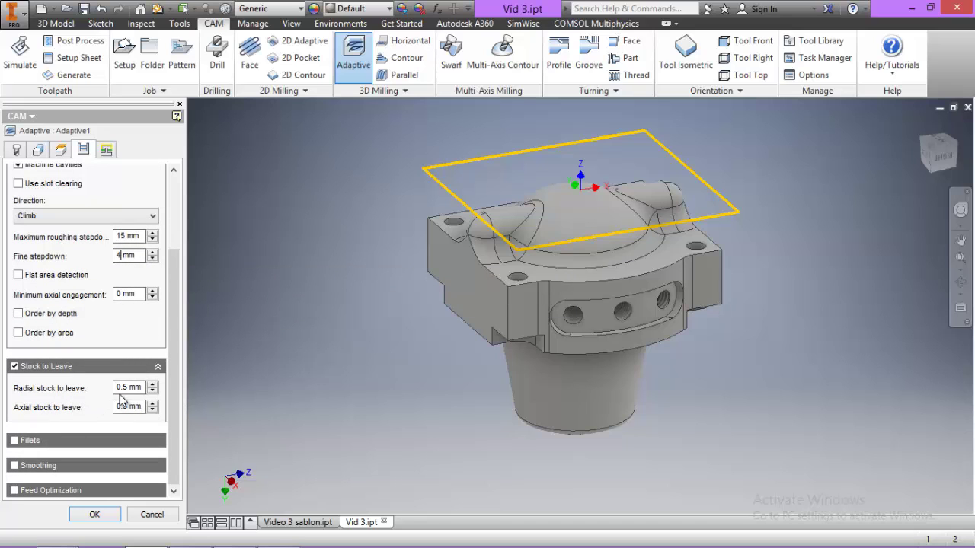
pyautogui.moveTo(170, 382); pyautogui.dragTo(179, 310)
# Accept the adaptive operation with its default linking settings to generate the toolpath, and inspect it around the part.
pyautogui.click(106, 150)
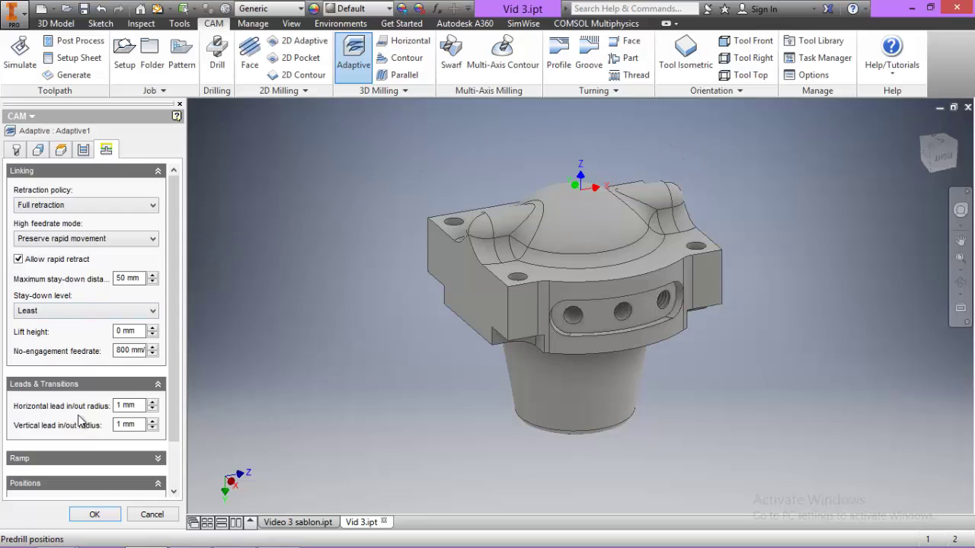
pyautogui.click(91, 516)
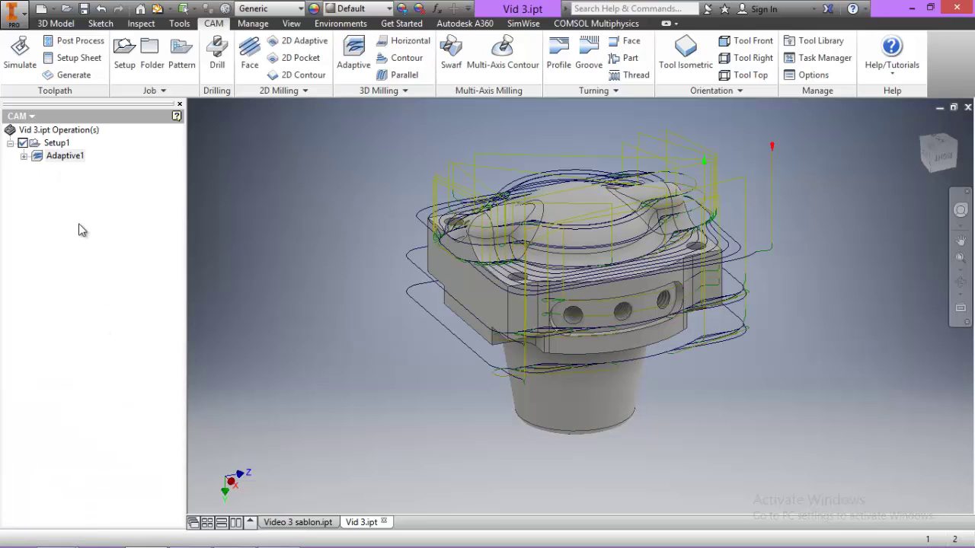
pyautogui.click(960, 282)
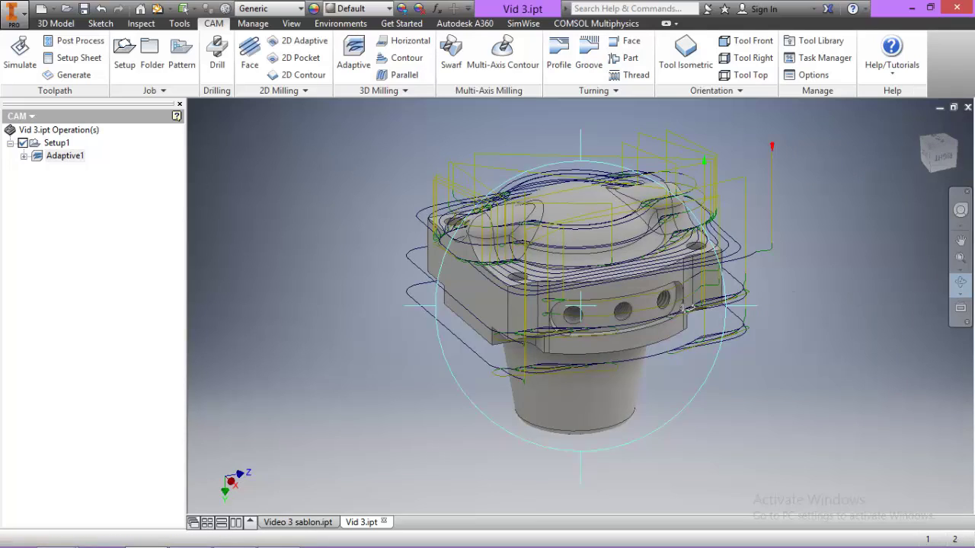
pyautogui.moveTo(579, 252); pyautogui.dragTo(669, 347)
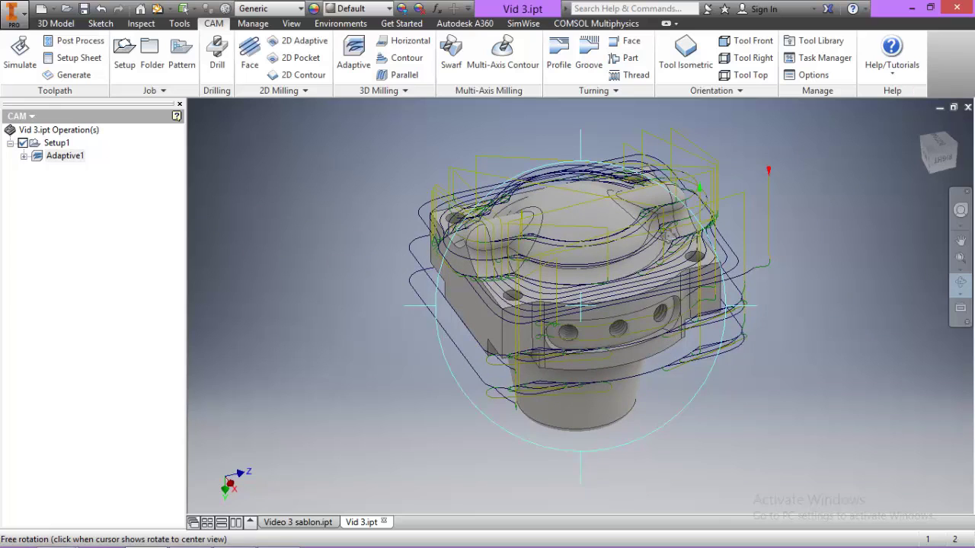
pyautogui.click(961, 282)
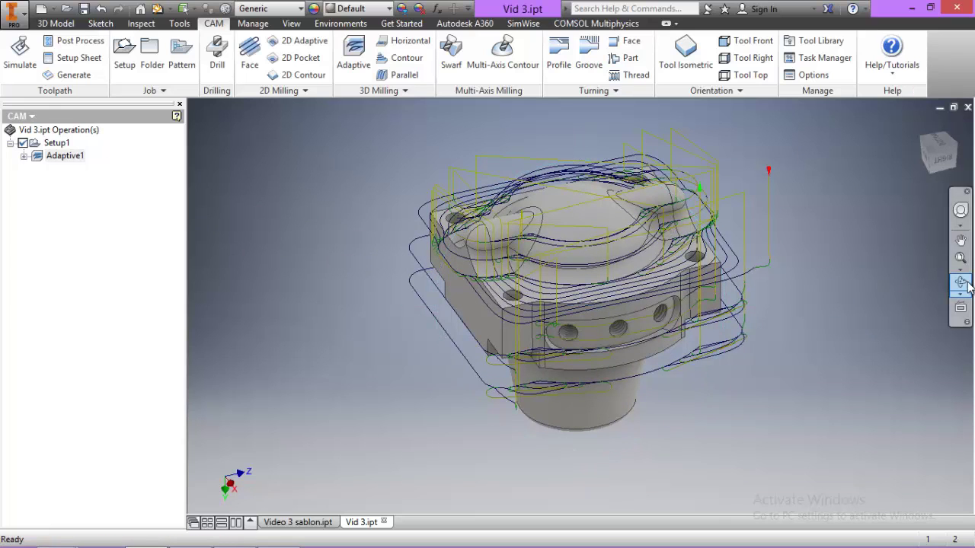
# Simulate the setup's toolpath, playing the tool motion briefly before pausing it.
pyautogui.click(55, 144)
pyautogui.click(20, 53)
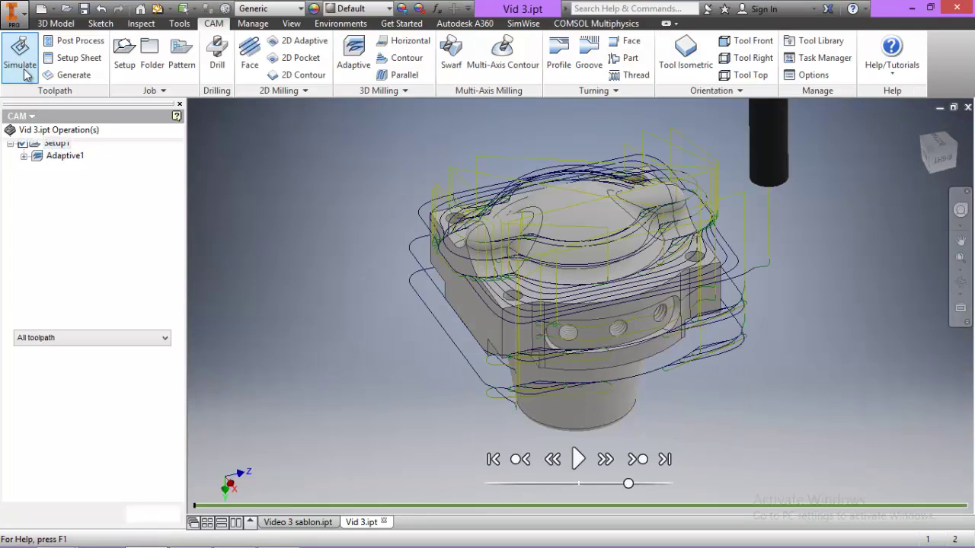
pyautogui.click(577, 458)
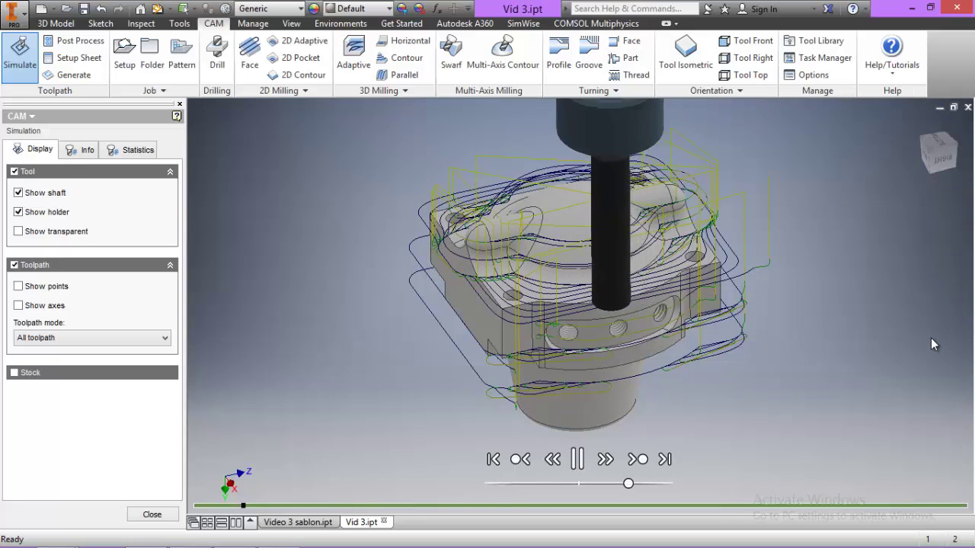
pyautogui.click(577, 459)
# Display the stock in the simulation and make it transparent.
pyautogui.click(16, 374)
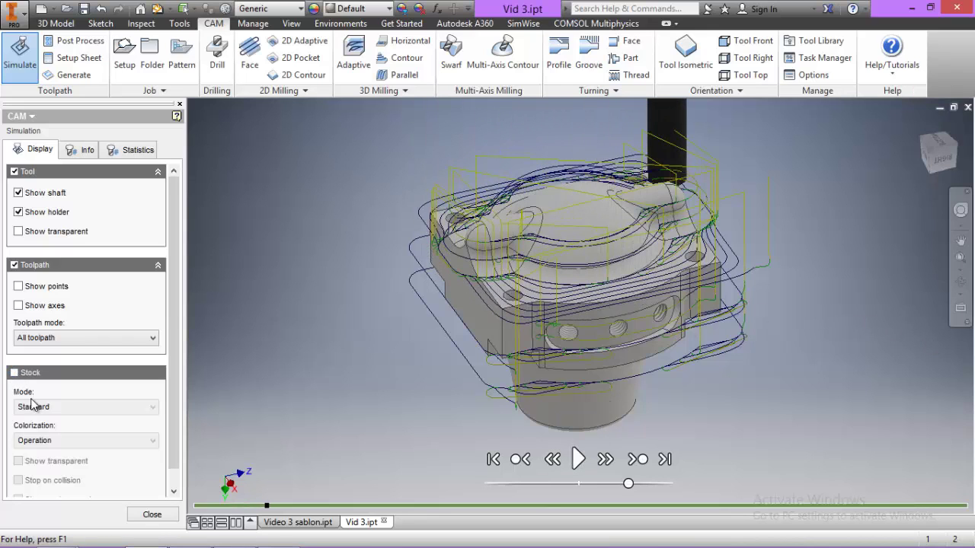
pyautogui.scroll(-2, 174, 402)
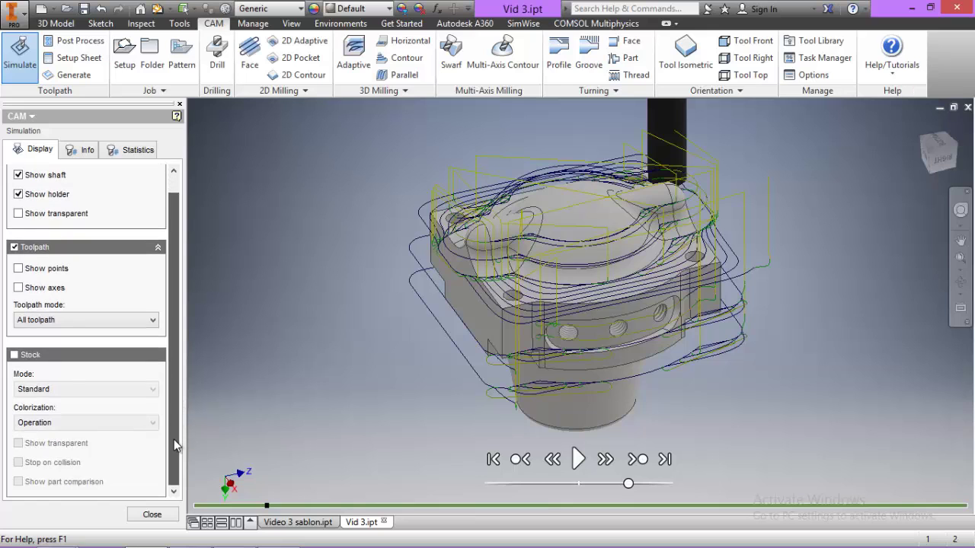
pyautogui.click(15, 356)
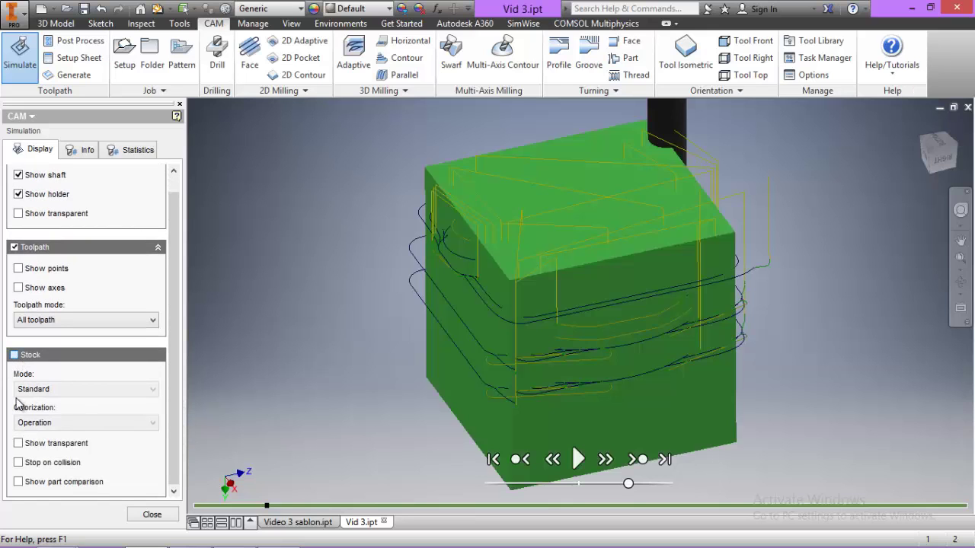
pyautogui.click(19, 444)
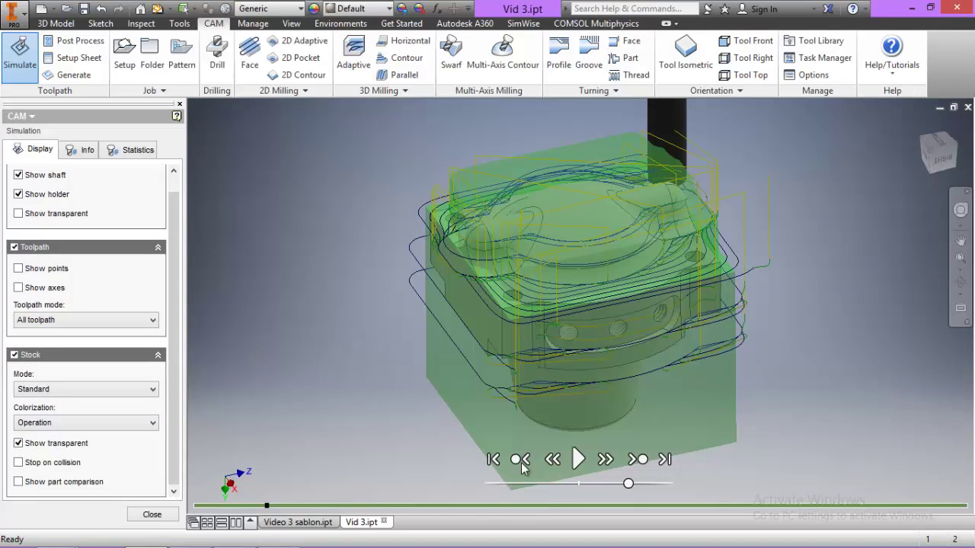
# Play the adaptive stock-removal simulation to the end at a higher speed and close it.
pyautogui.click(580, 461)
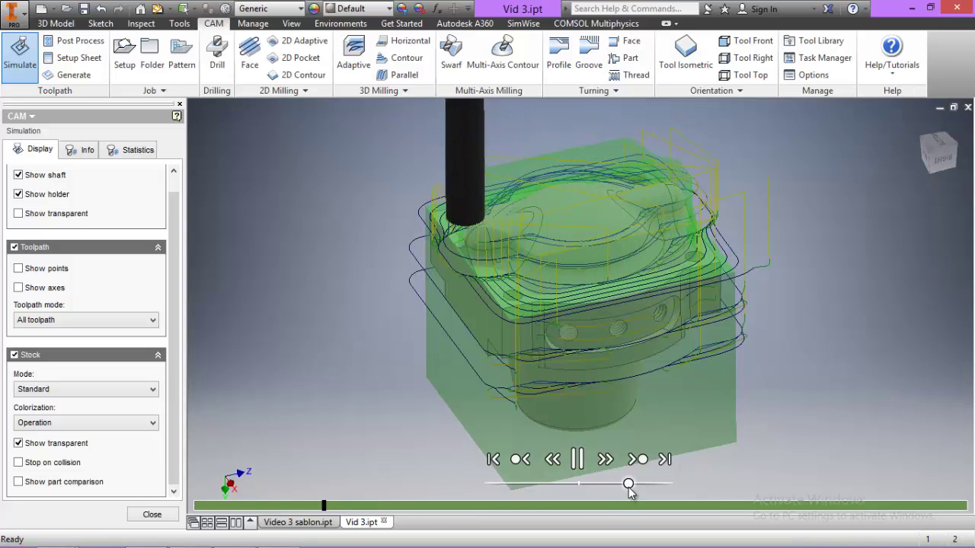
pyautogui.moveTo(628, 484); pyautogui.dragTo(644, 485)
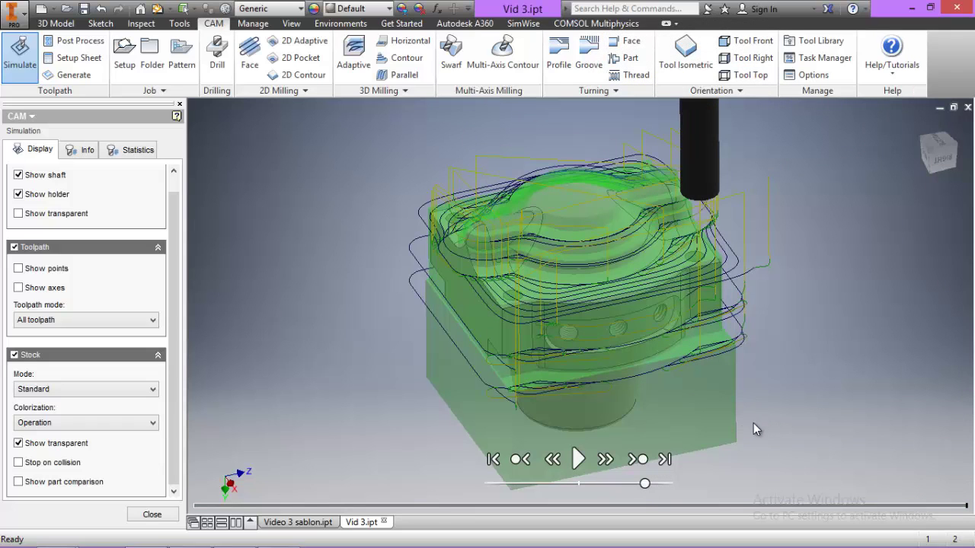
pyautogui.click(151, 514)
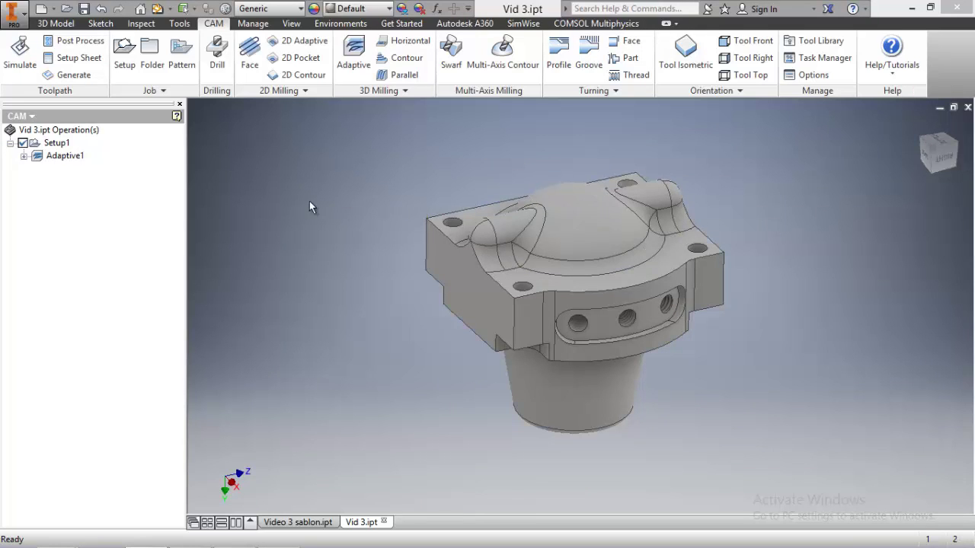
# Start a 3D Parallel milling operation with the #21 Ø8 mm ball mill.
pyautogui.click(405, 74)
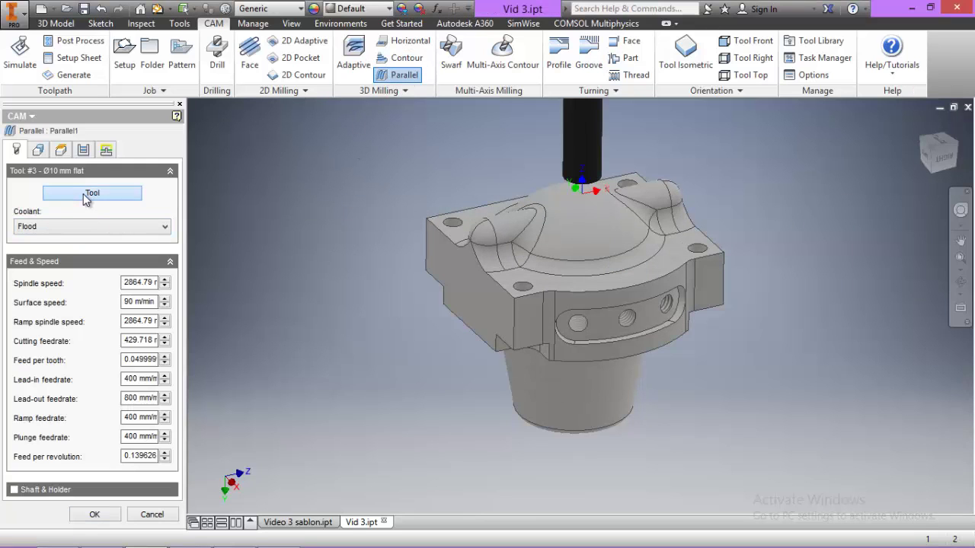
pyautogui.click(83, 194)
pyautogui.click(361, 207)
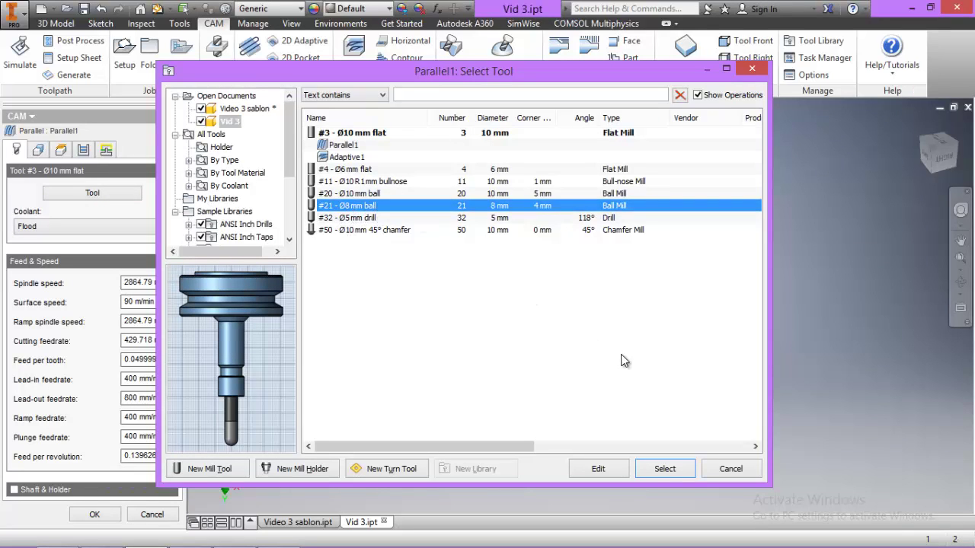
pyautogui.click(664, 469)
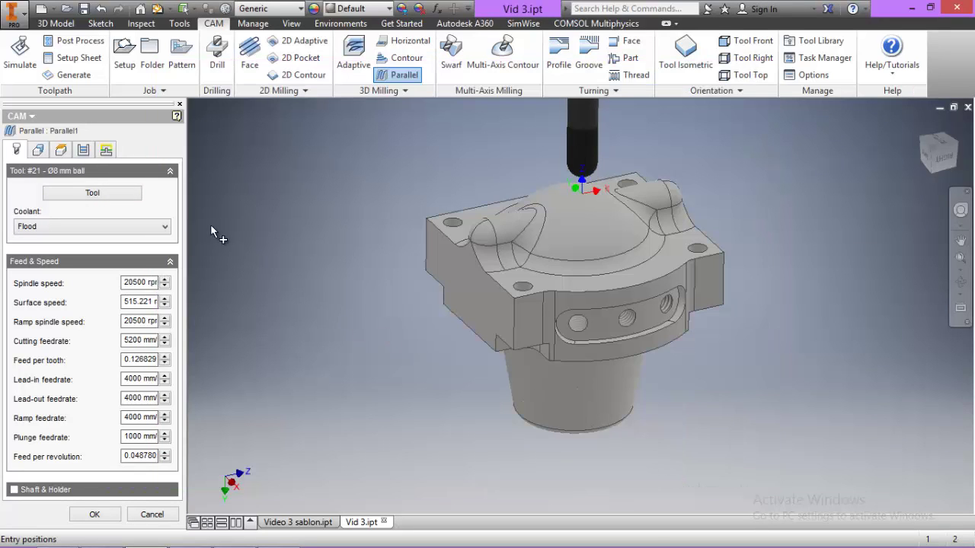
# Enable model surfaces for the parallel operation and select the dome, its near fillet and the near faces of both side bosses.
pyautogui.click(39, 150)
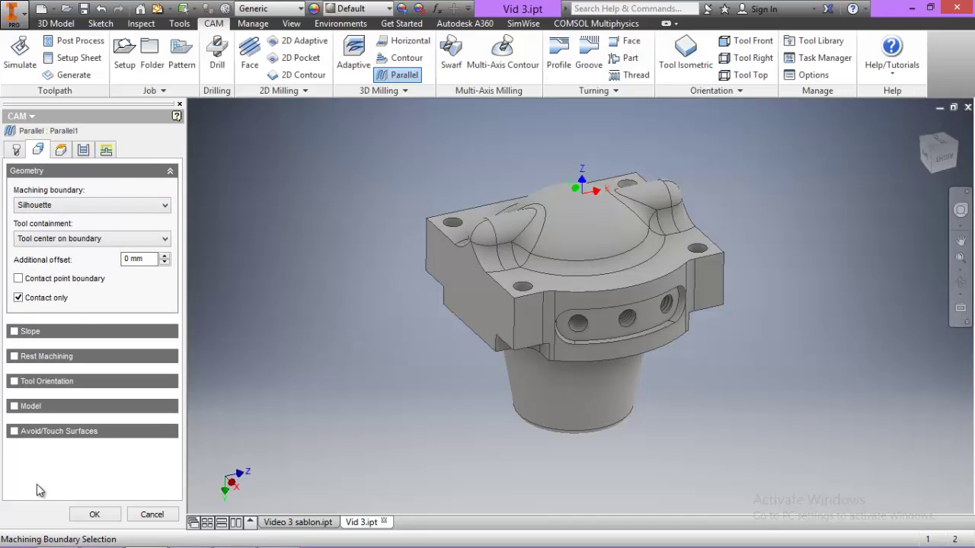
pyautogui.click(14, 407)
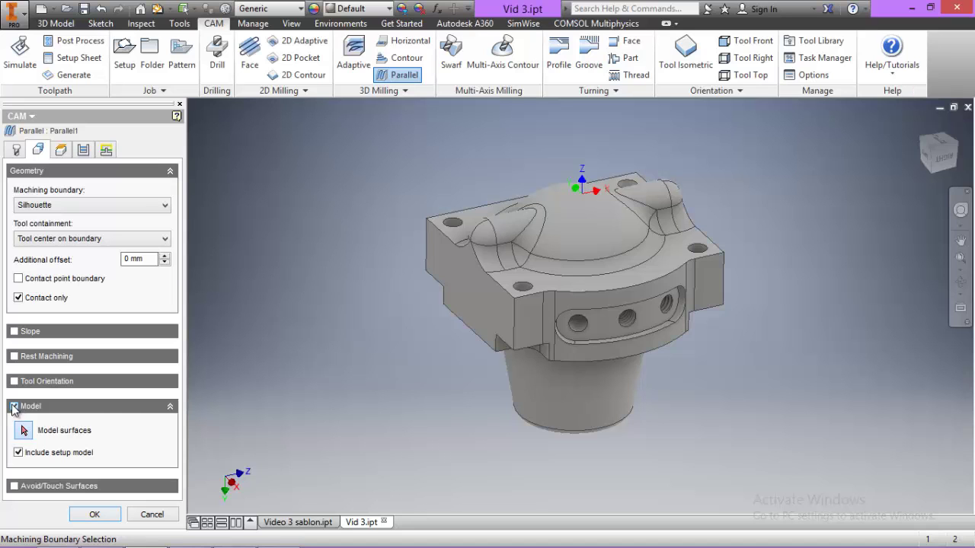
pyautogui.click(38, 431)
pyautogui.click(505, 263)
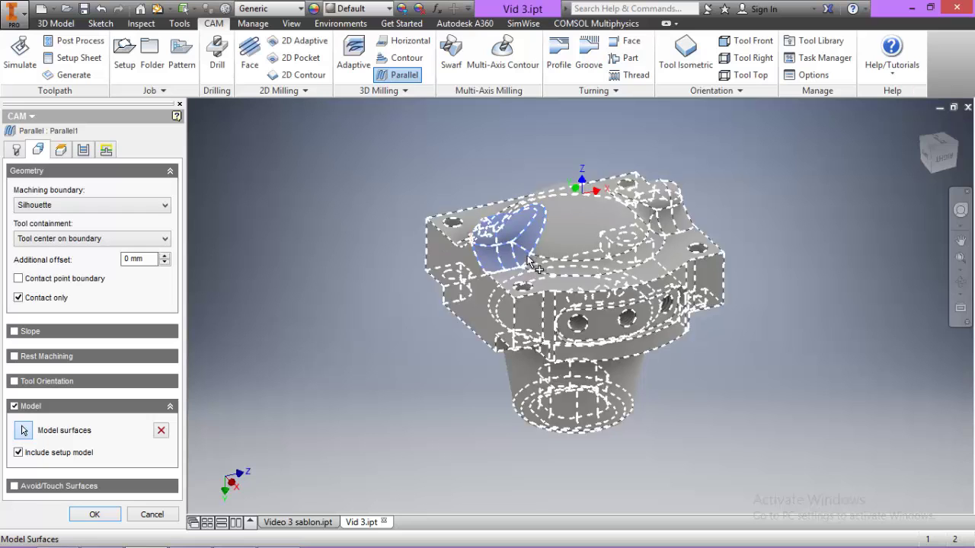
pyautogui.click(609, 237)
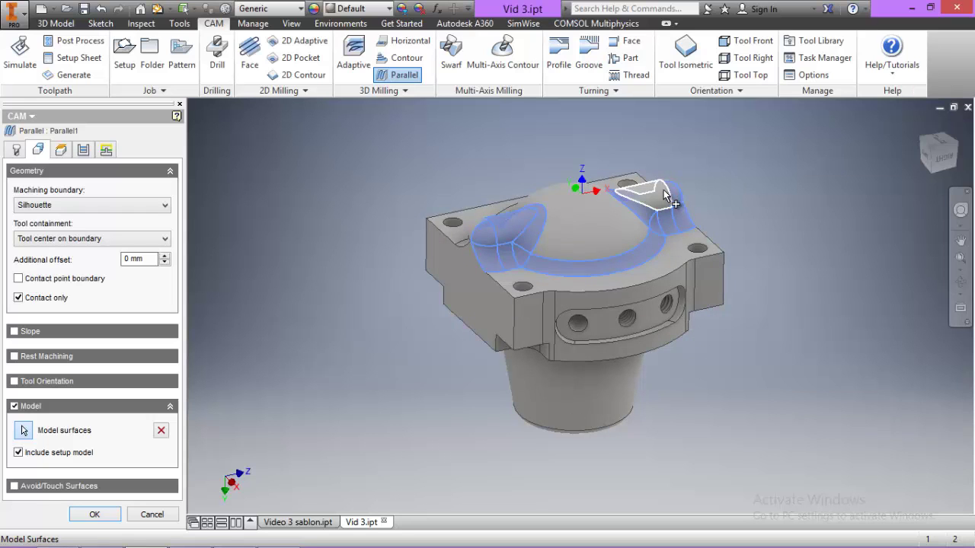
pyautogui.click(617, 216)
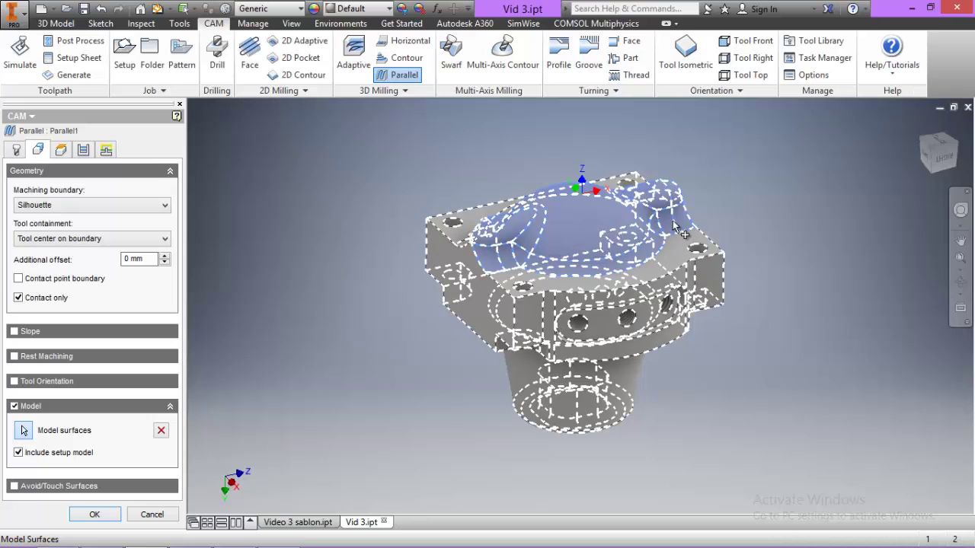
# Add the far-side dome fillet and remaining boss faces to the model surfaces, and exclude the setup model.
pyautogui.click(956, 286)
pyautogui.moveTo(673, 228); pyautogui.dragTo(723, 383)
pyautogui.click(956, 289)
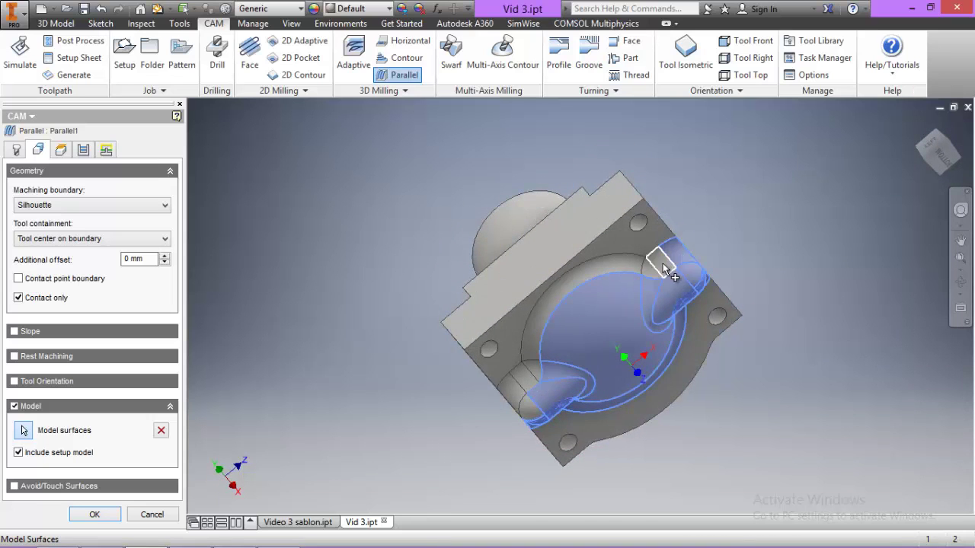
pyautogui.click(625, 266)
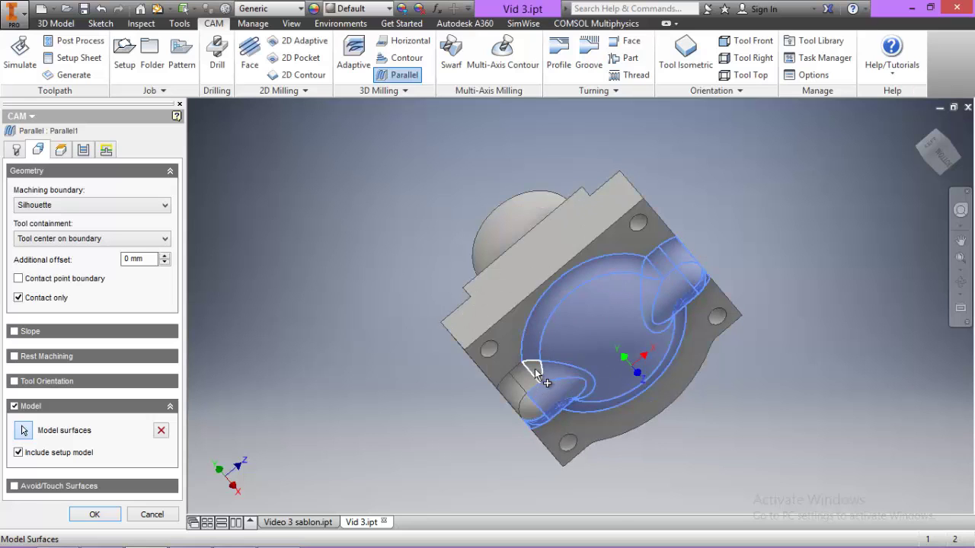
pyautogui.click(535, 370)
pyautogui.click(523, 375)
pyautogui.click(517, 390)
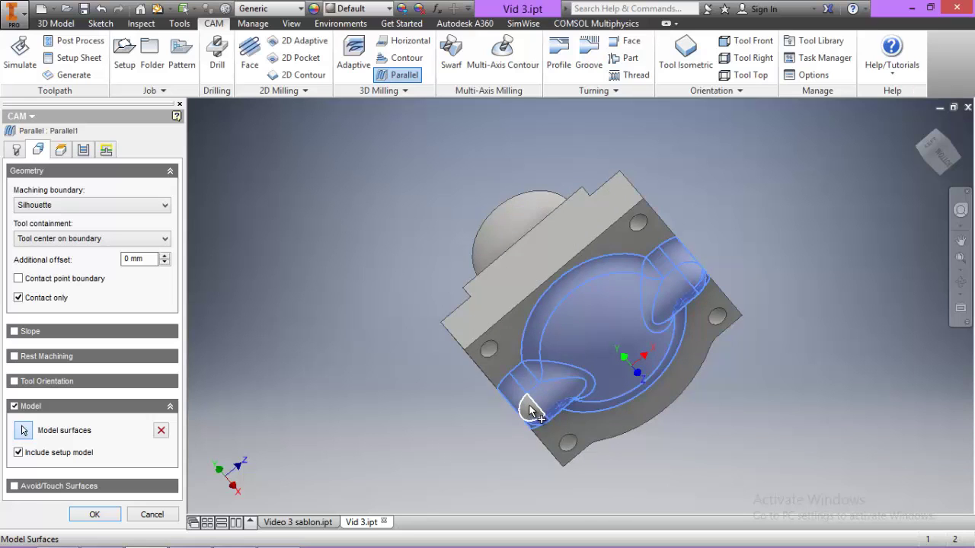
pyautogui.click(960, 282)
pyautogui.moveTo(667, 356); pyautogui.dragTo(402, 263)
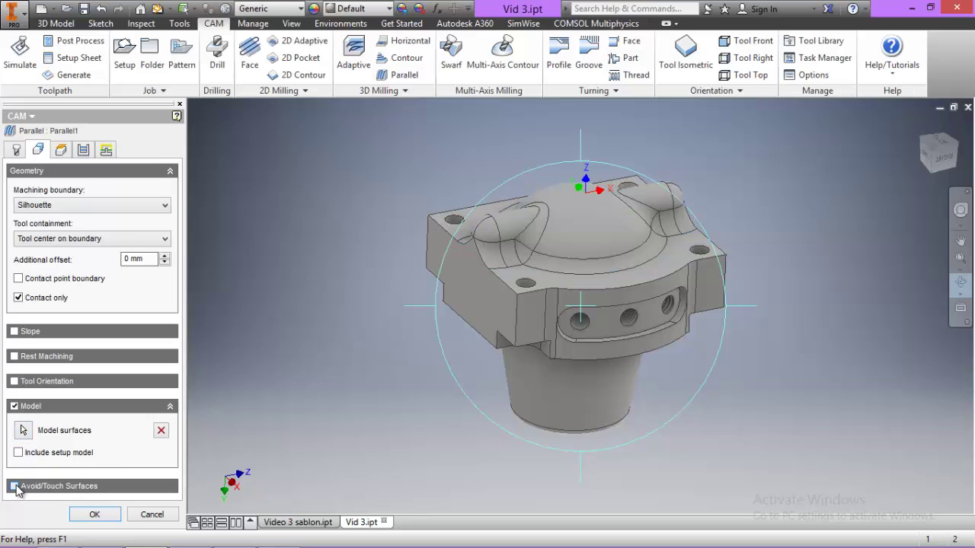
# Enable avoid/touch surfaces and select the flange's two flat upper faces as surfaces to avoid.
pyautogui.click(15, 487)
pyautogui.moveTo(168, 396); pyautogui.dragTo(173, 448)
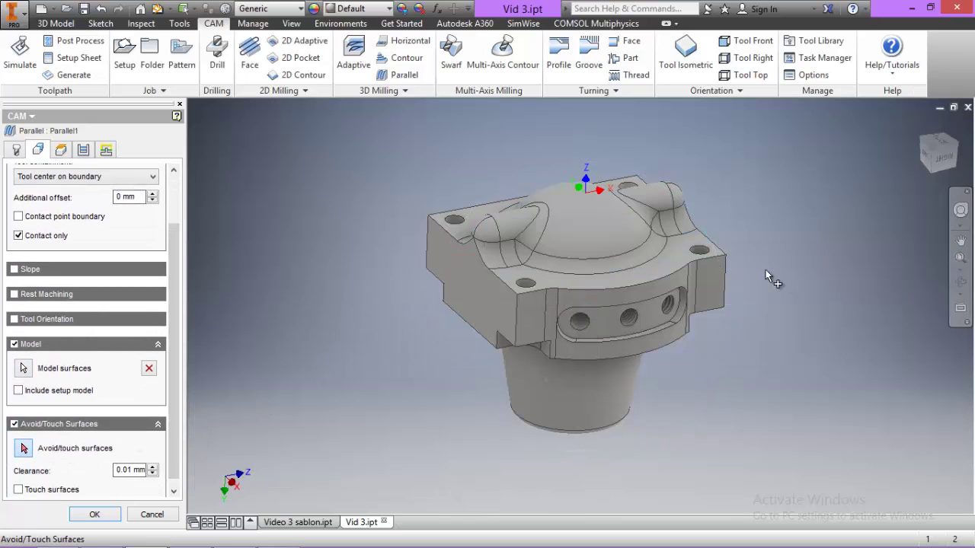
pyautogui.click(681, 261)
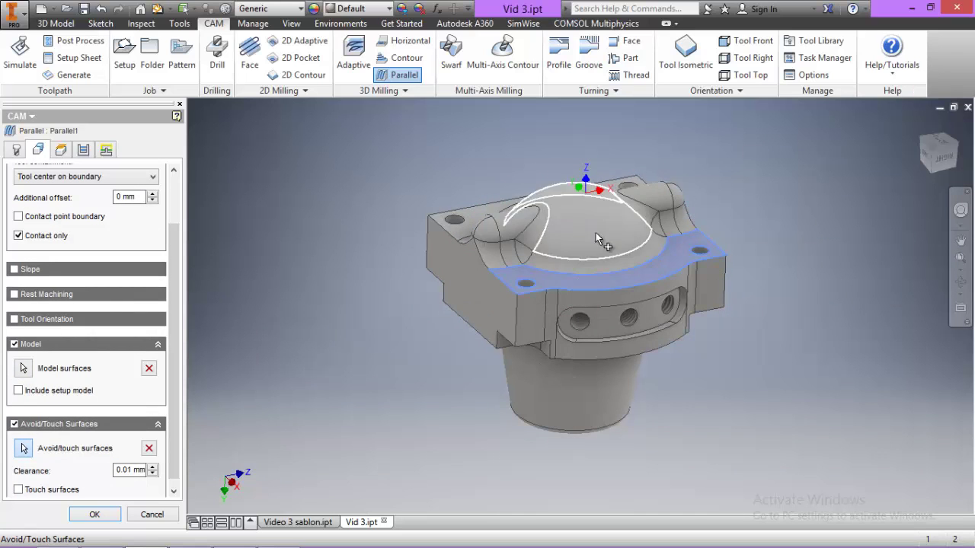
pyautogui.click(491, 213)
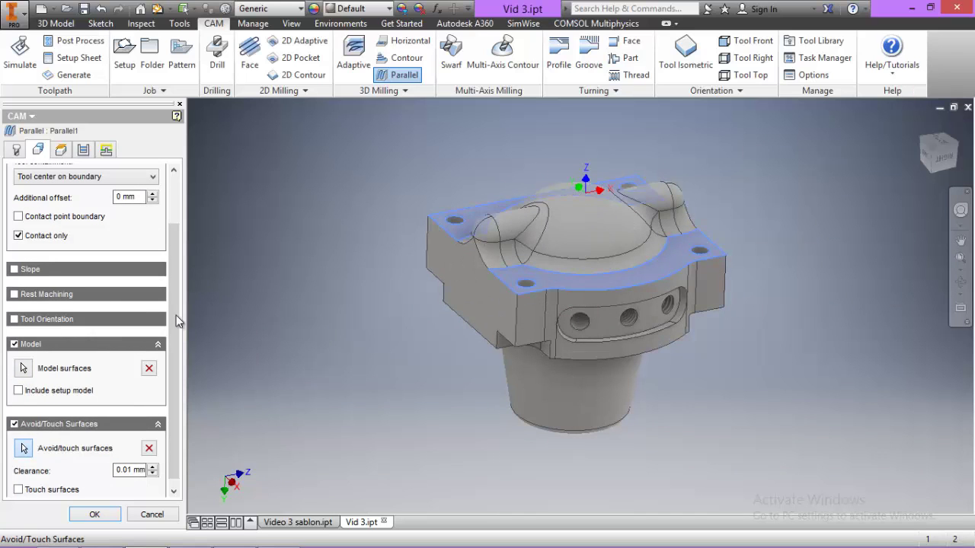
# Define the tool orientation with Z normal to the flange's upper face and a flipped X axis along its short front edge.
pyautogui.click(14, 320)
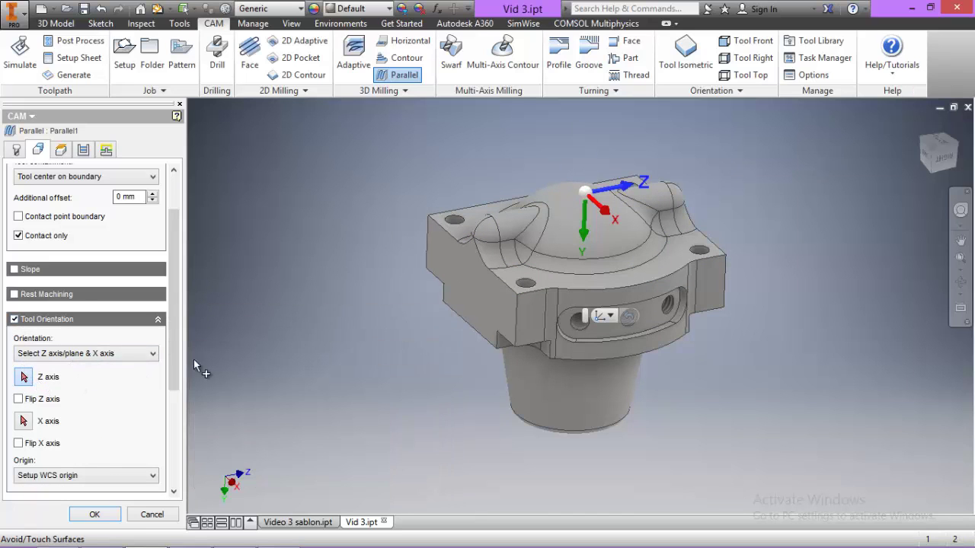
pyautogui.click(654, 281)
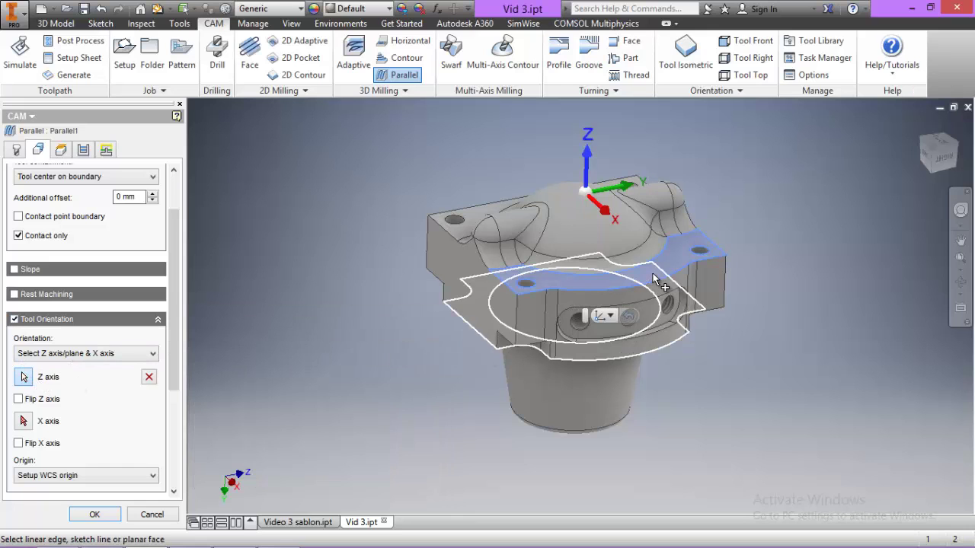
pyautogui.click(23, 422)
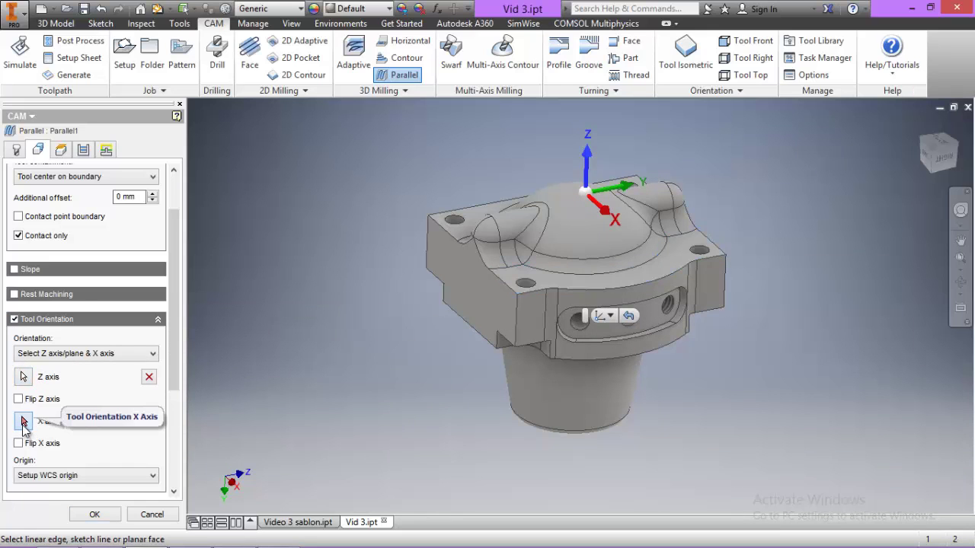
pyautogui.click(716, 263)
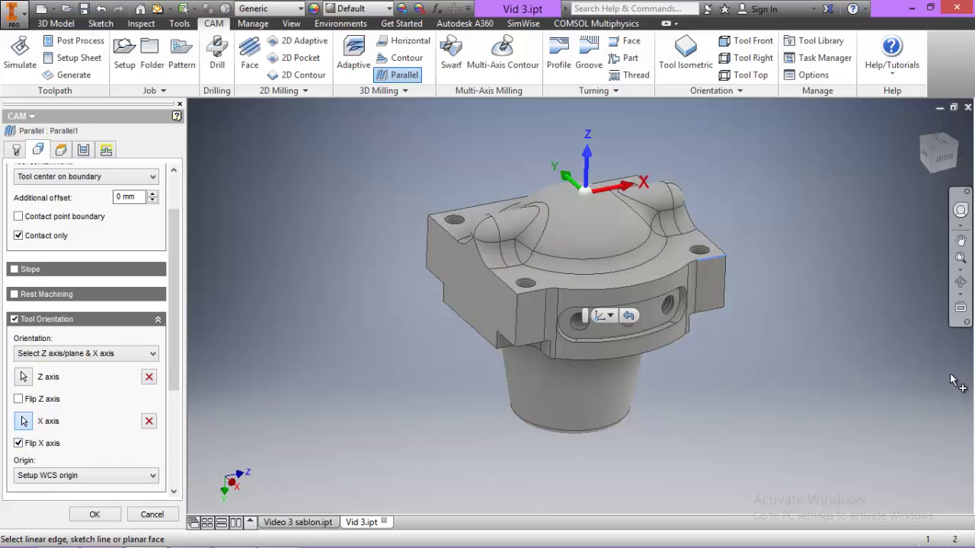
# Set the parallel operation's stepover to 3 mm and generate its toolpath.
pyautogui.click(62, 150)
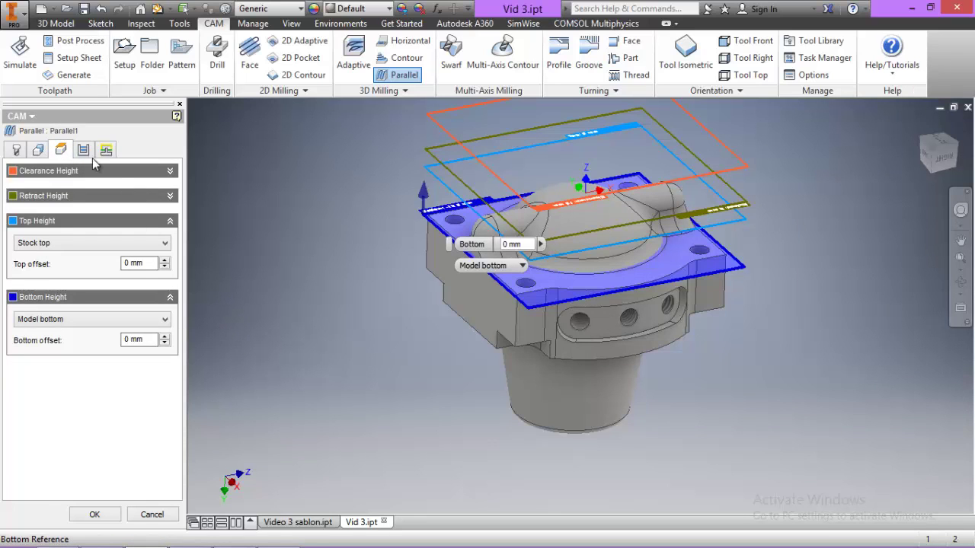
pyautogui.click(84, 151)
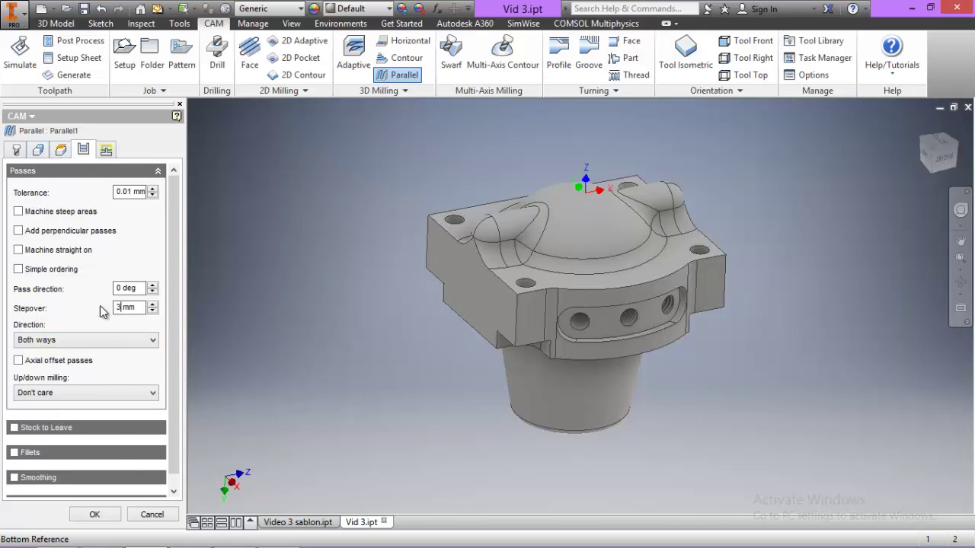
pyautogui.click(97, 514)
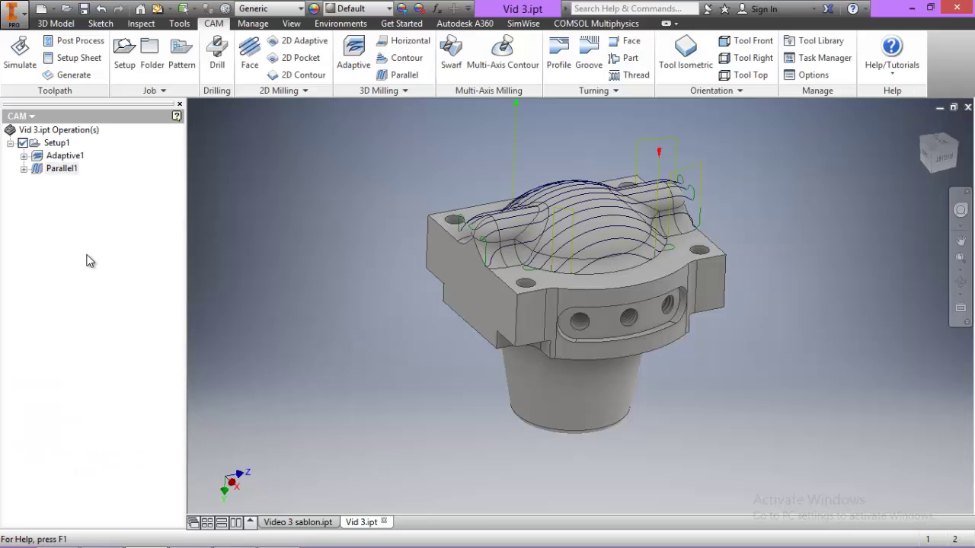
# Simulate the whole setup from the start of the parallel finishing operation and close the simulation.
pyautogui.click(55, 140)
pyautogui.click(20, 53)
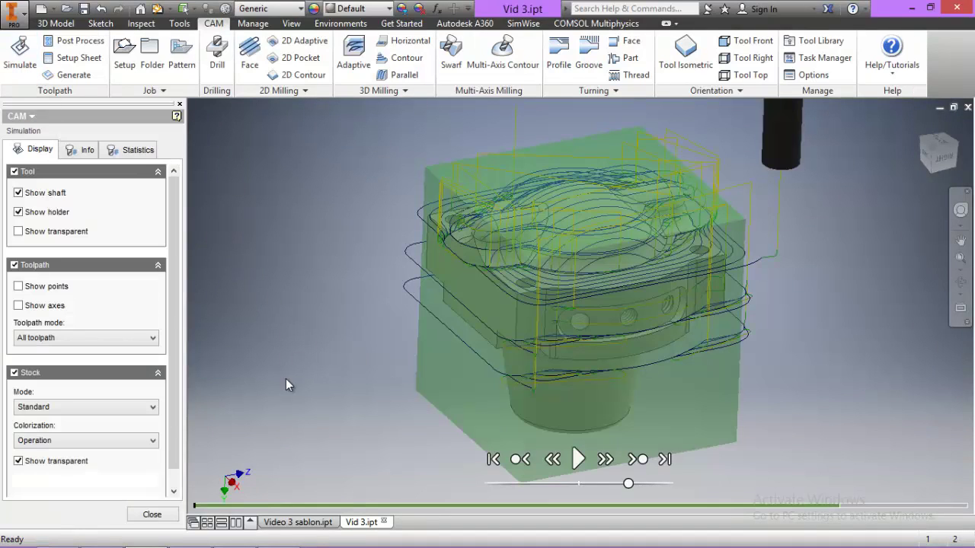
pyautogui.click(839, 506)
pyautogui.click(578, 459)
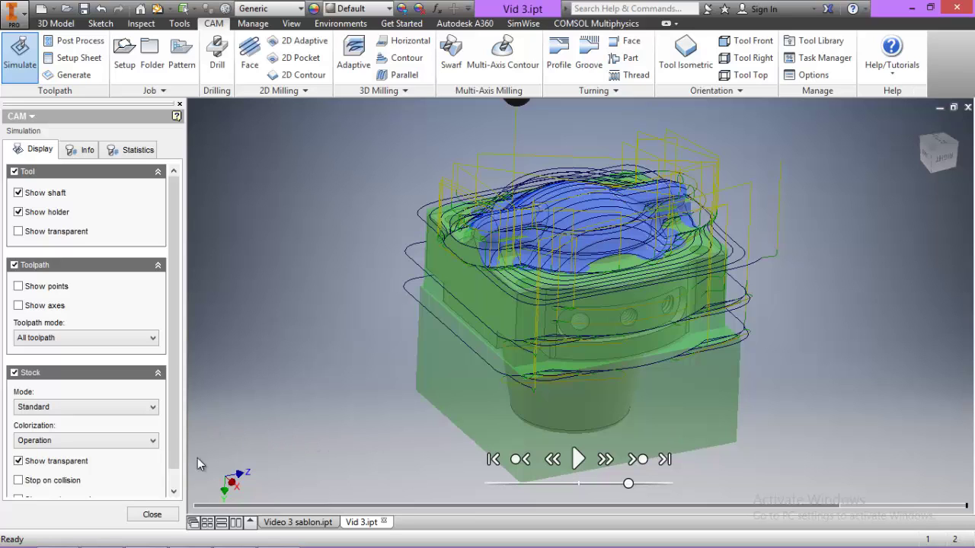
pyautogui.click(151, 514)
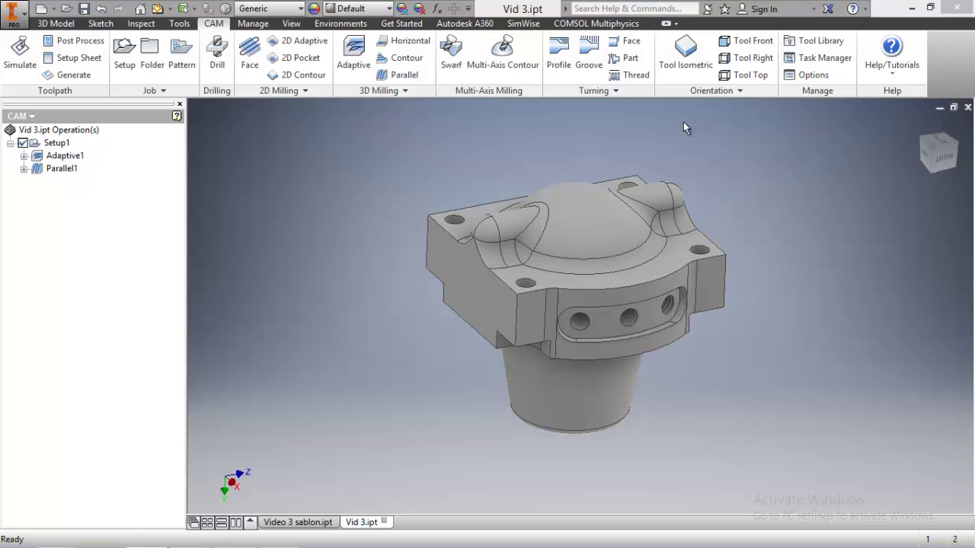
# Start a drilling operation and choose tool #70, the Ø10 mm 90° spot drill, from the Tutorial library.
pyautogui.click(215, 59)
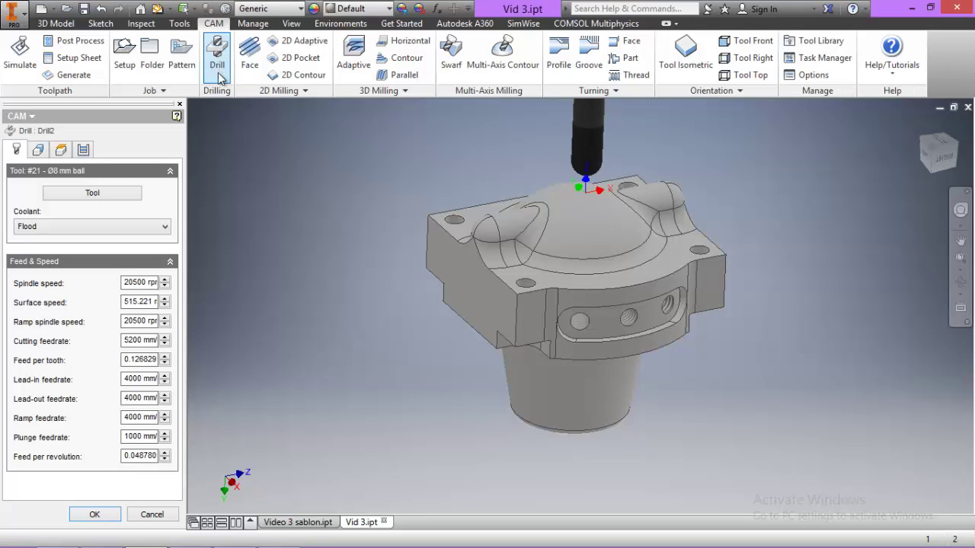
pyautogui.click(96, 198)
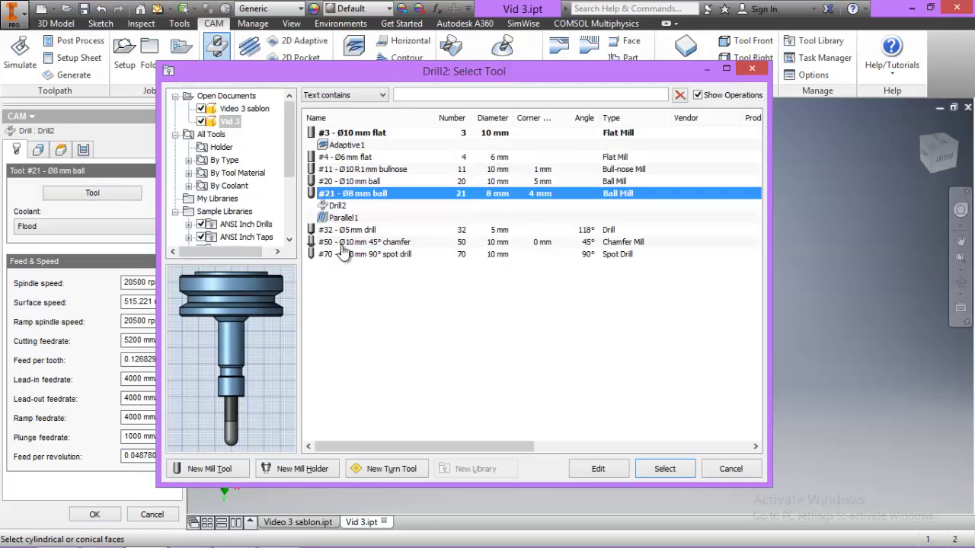
pyautogui.moveTo(292, 177); pyautogui.dragTo(291, 229)
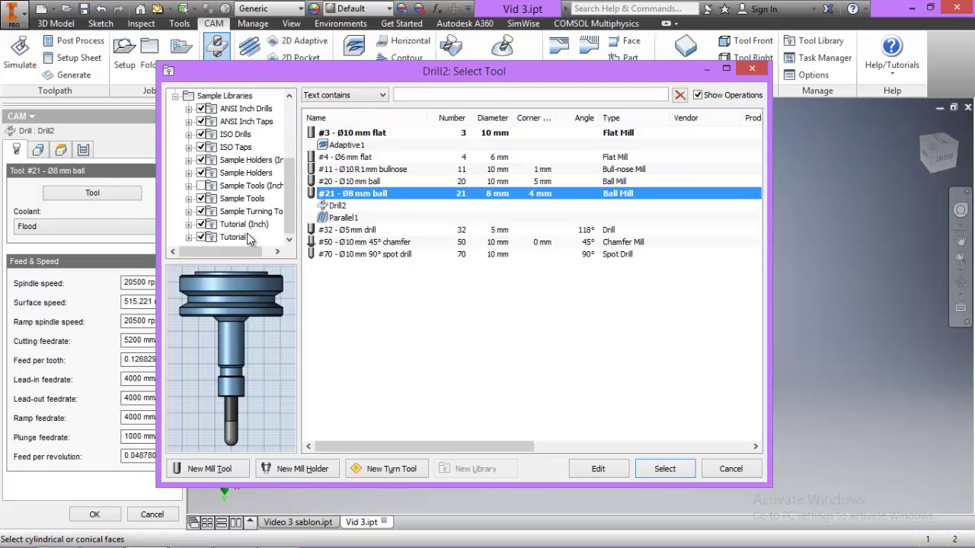
pyautogui.click(243, 238)
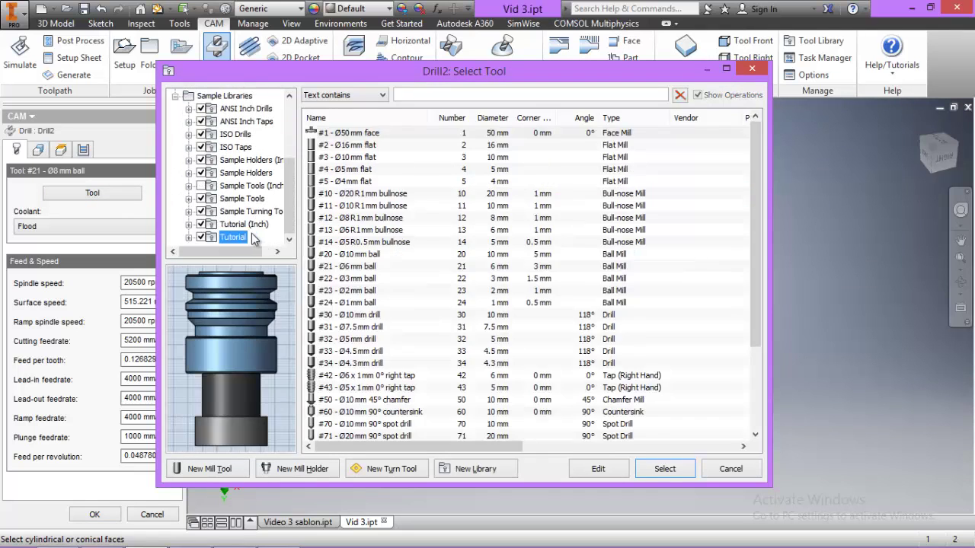
pyautogui.click(395, 425)
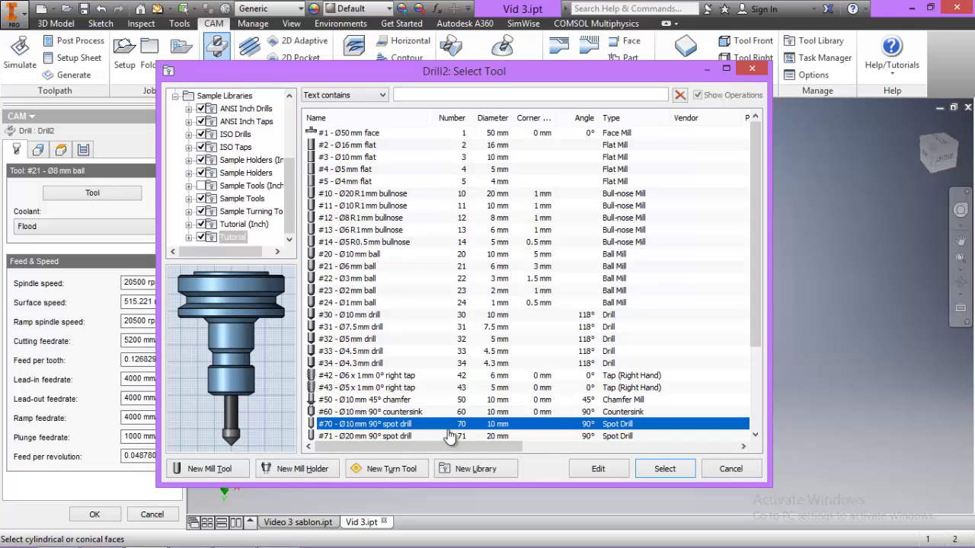
pyautogui.click(670, 472)
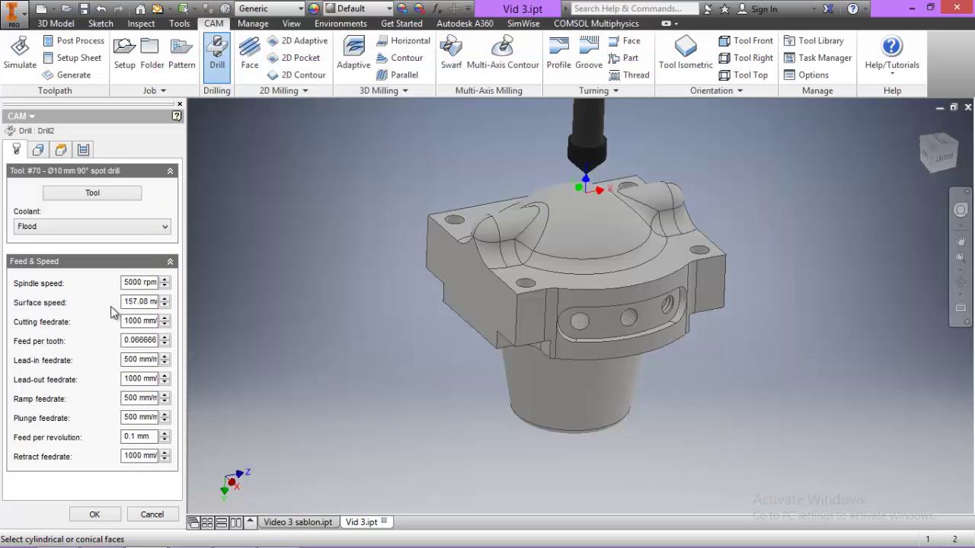
# Select the cylindrical faces of the flange's four corner holes as the drilling geometry.
pyautogui.click(38, 150)
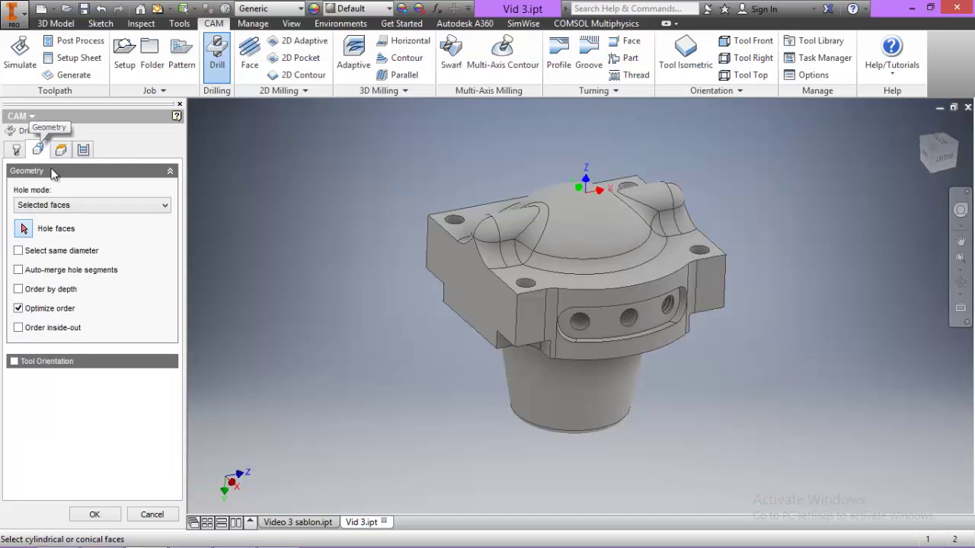
pyautogui.click(454, 236)
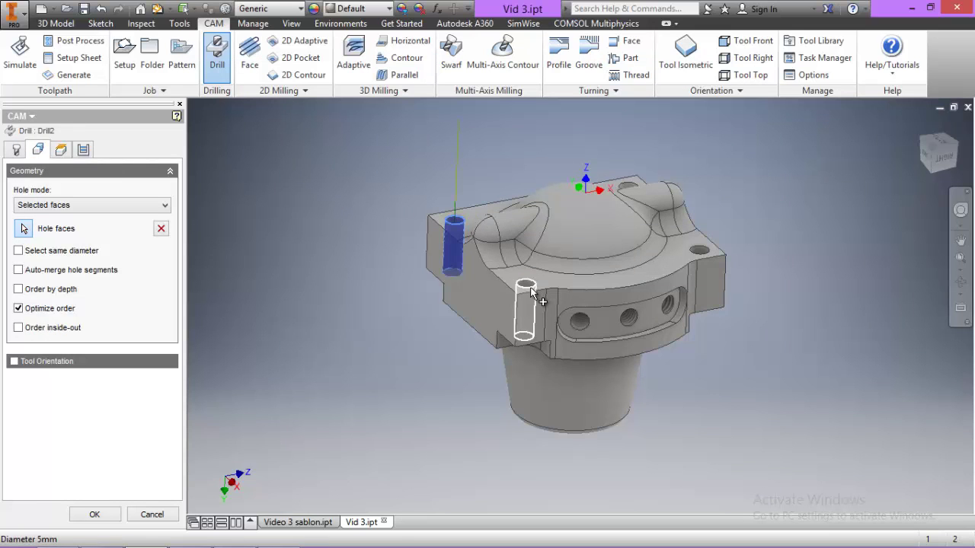
pyautogui.click(531, 287)
pyautogui.click(632, 191)
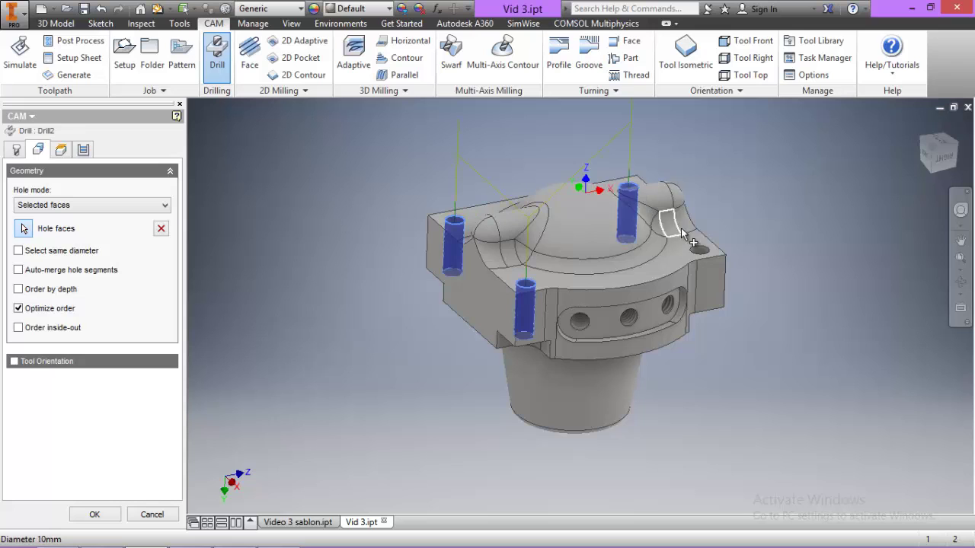
pyautogui.click(697, 252)
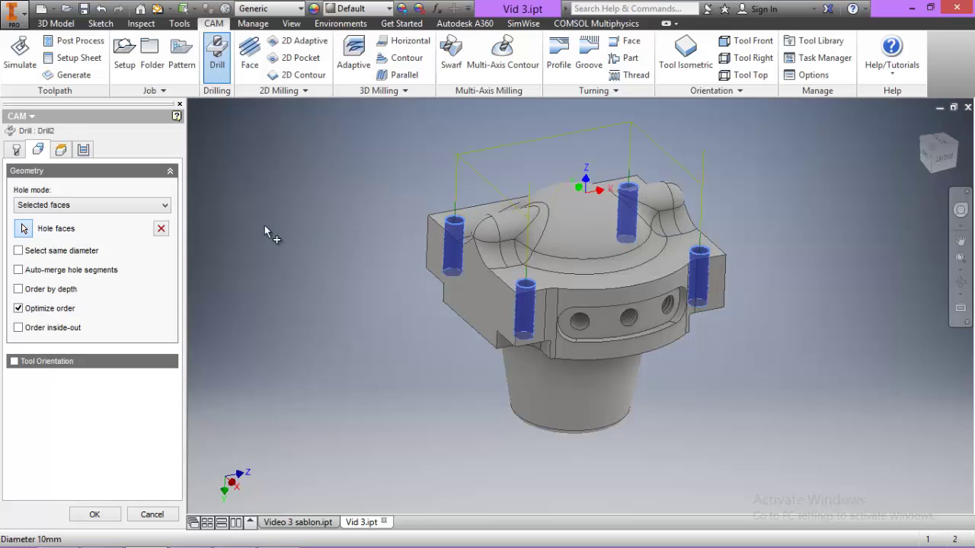
# Reference the drilling bottom height to the flange's upper edge by selection, with a bottom offset of -1 mm.
pyautogui.click(61, 150)
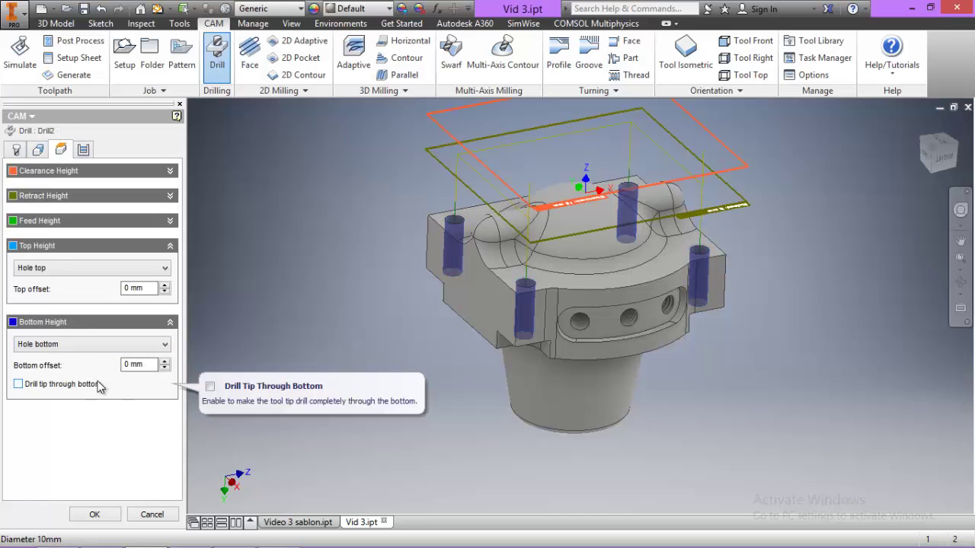
pyautogui.click(63, 347)
pyautogui.click(53, 460)
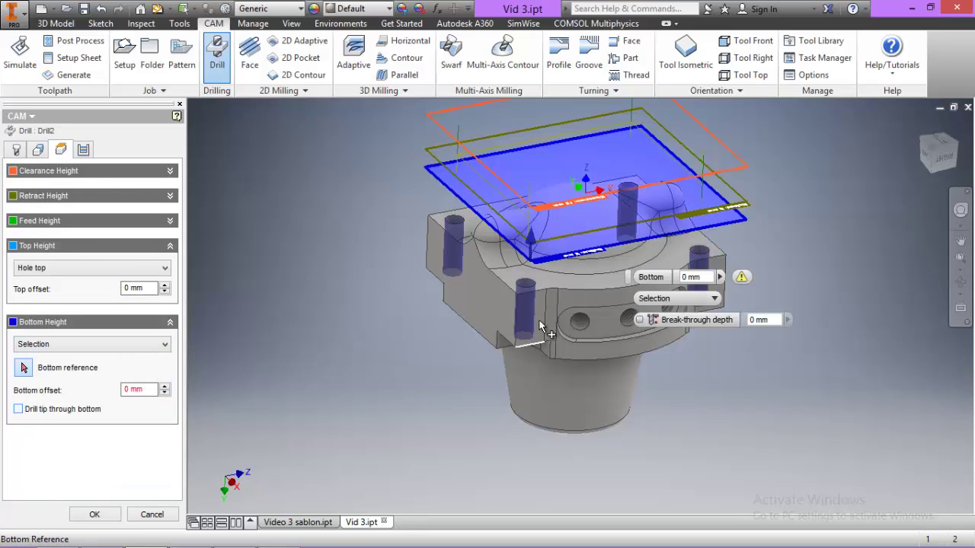
pyautogui.click(508, 283)
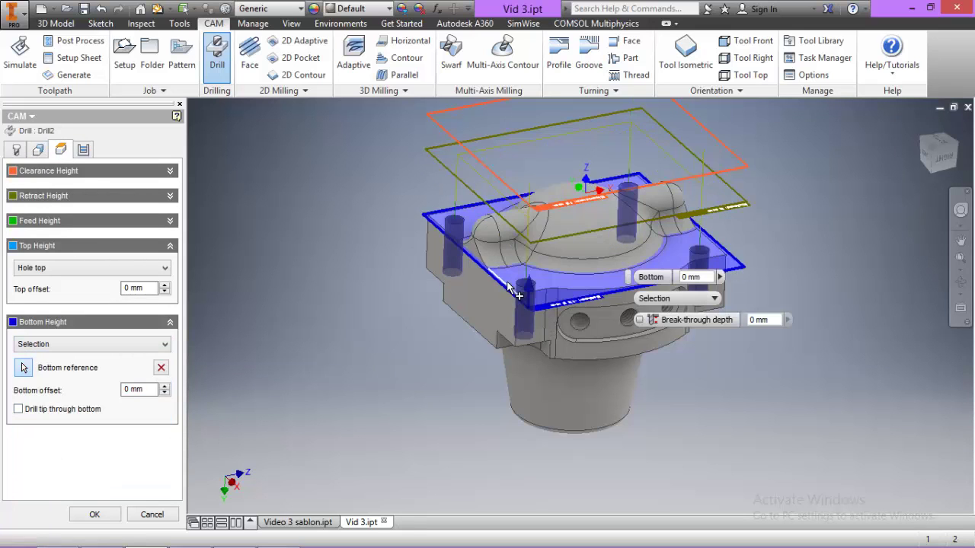
pyautogui.doubleClick(124, 390)
pyautogui.write('-1')
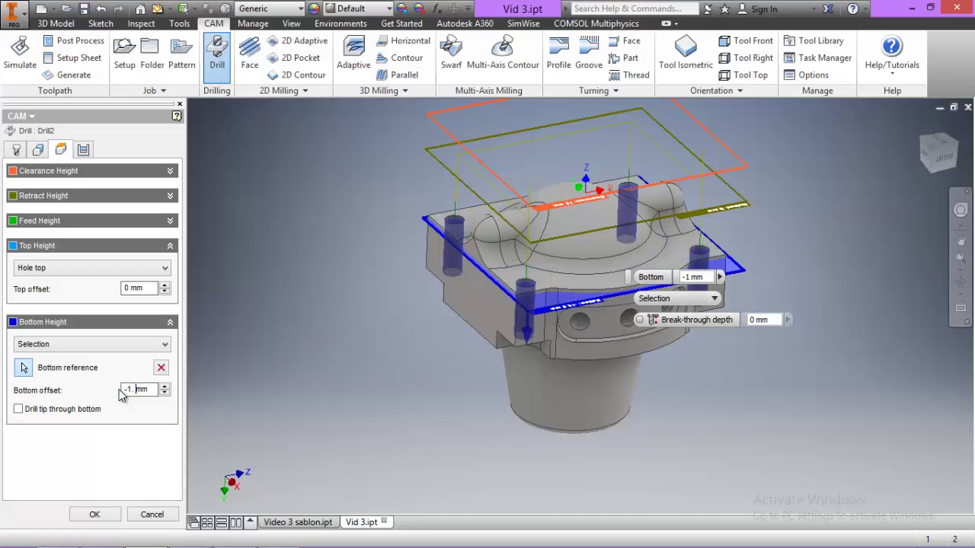
# Use the Drilling - rapid out cycle and generate the spot-drilling toolpath.
pyautogui.click(83, 150)
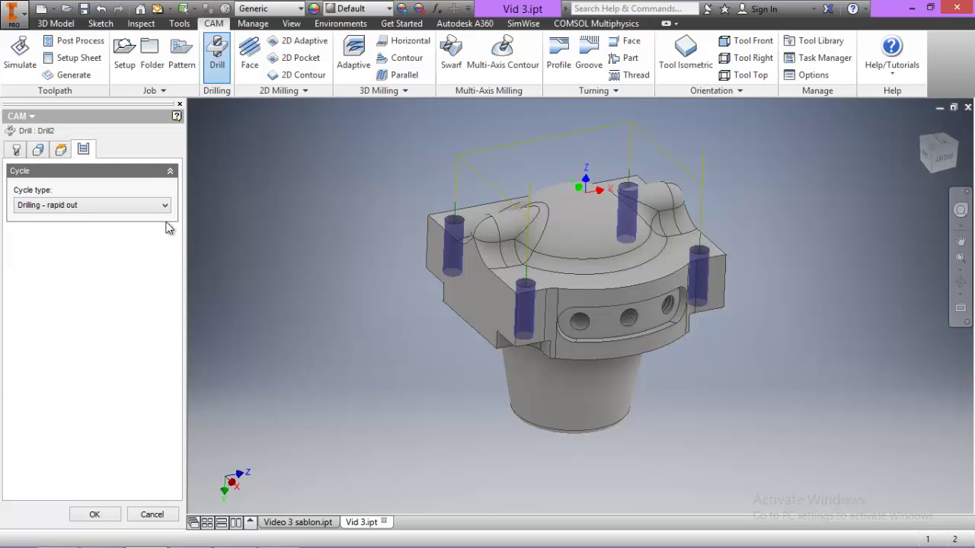
pyautogui.click(164, 205)
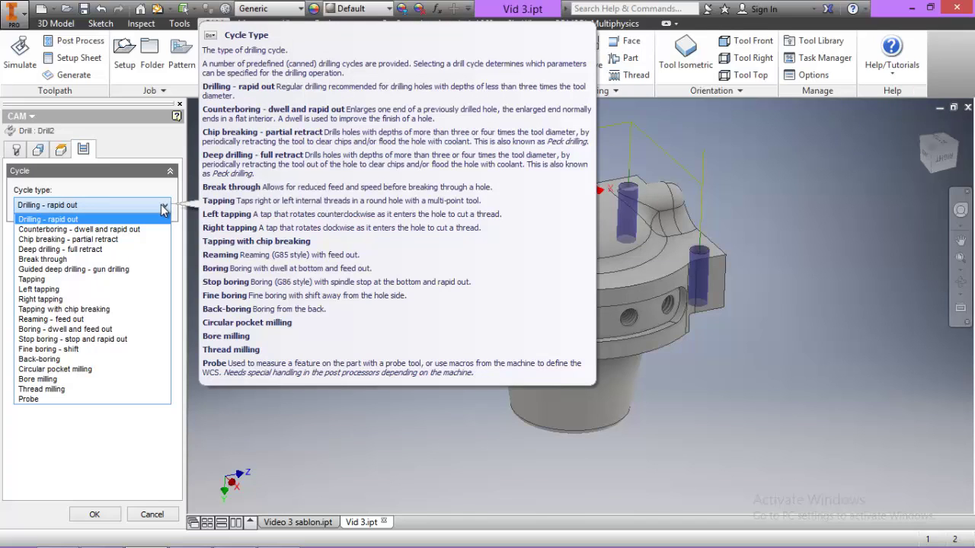
pyautogui.click(158, 220)
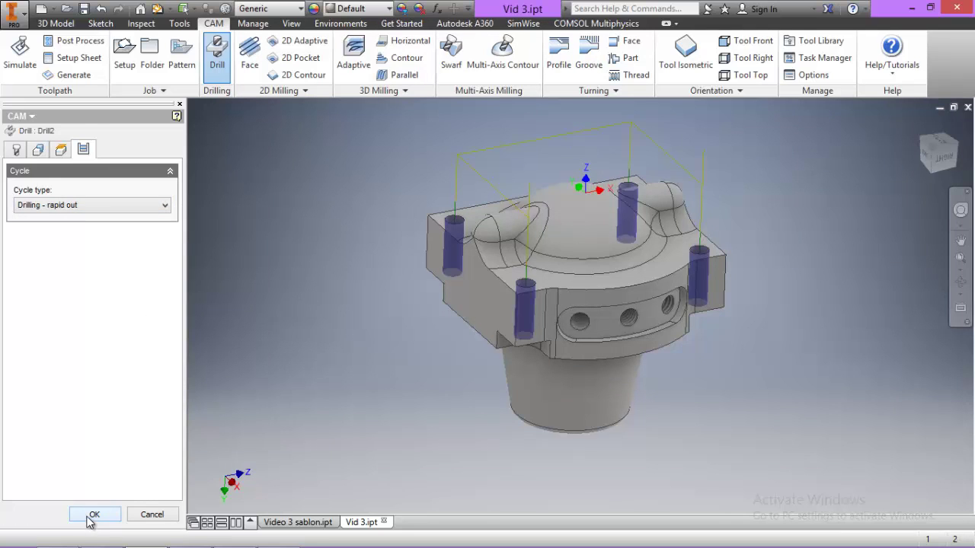
pyautogui.click(93, 516)
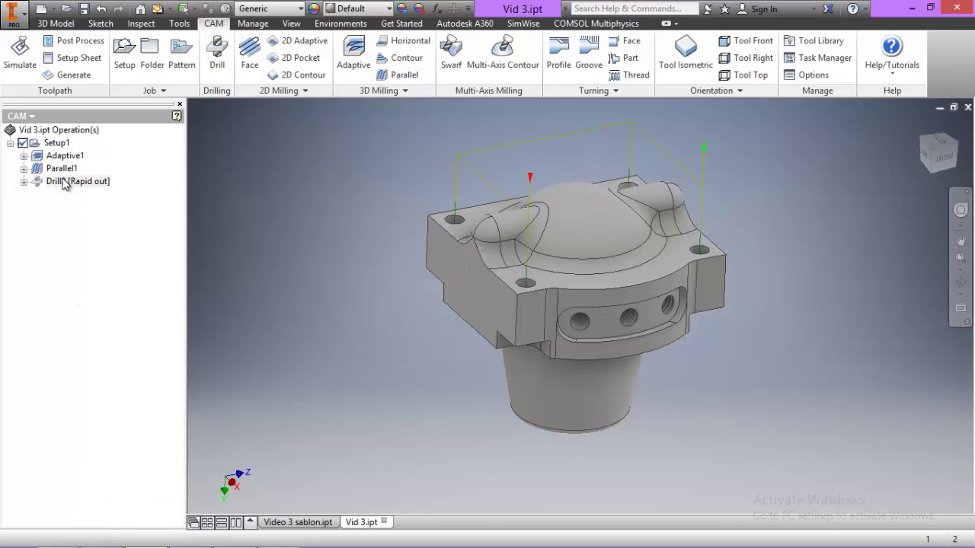
# Simulate the setup from the start of the spot-drilling operation and close the simulation.
pyautogui.click(50, 142)
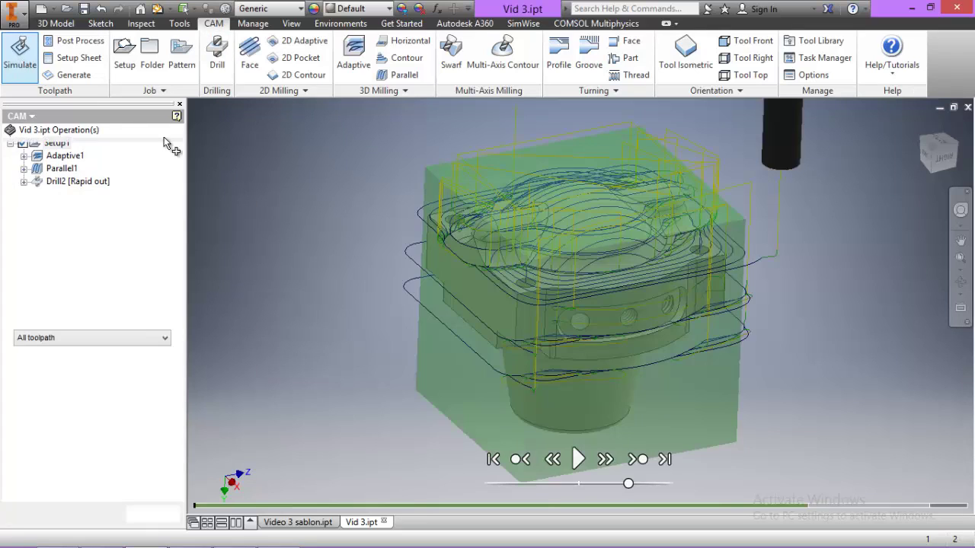
pyautogui.click(926, 506)
pyautogui.click(961, 508)
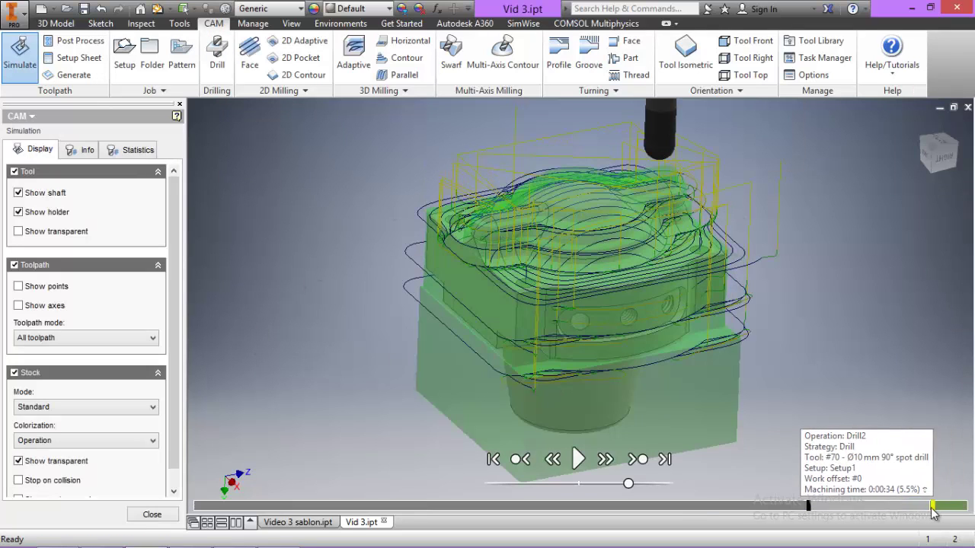
pyautogui.click(930, 508)
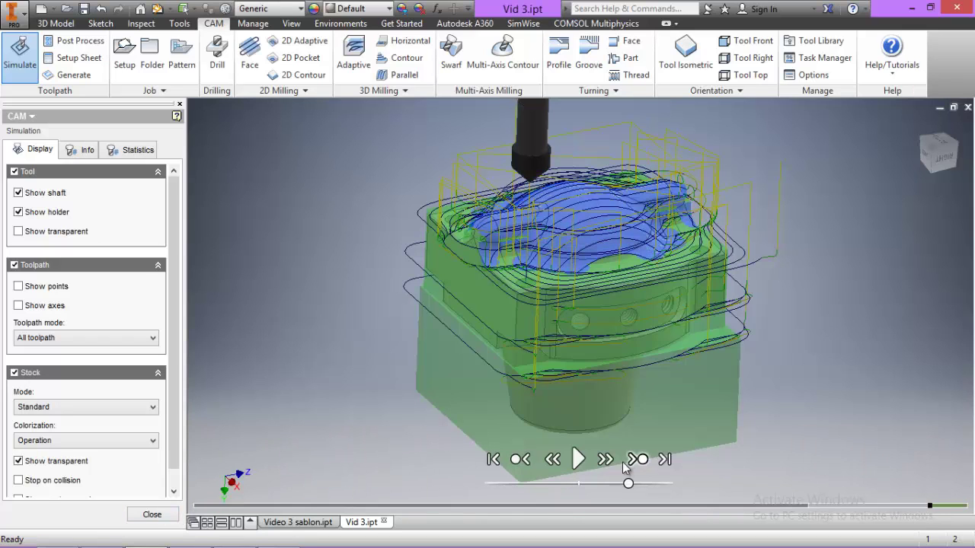
pyautogui.click(577, 460)
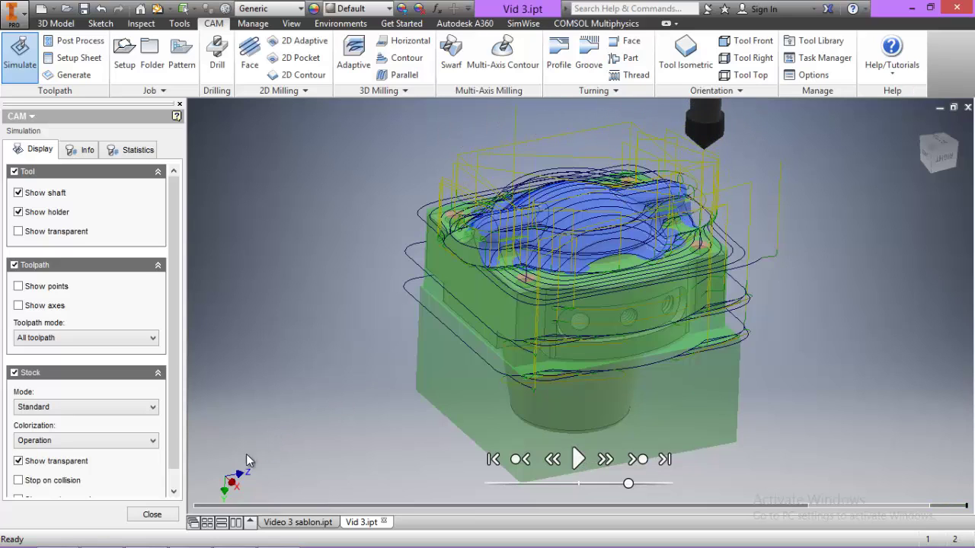
pyautogui.click(152, 515)
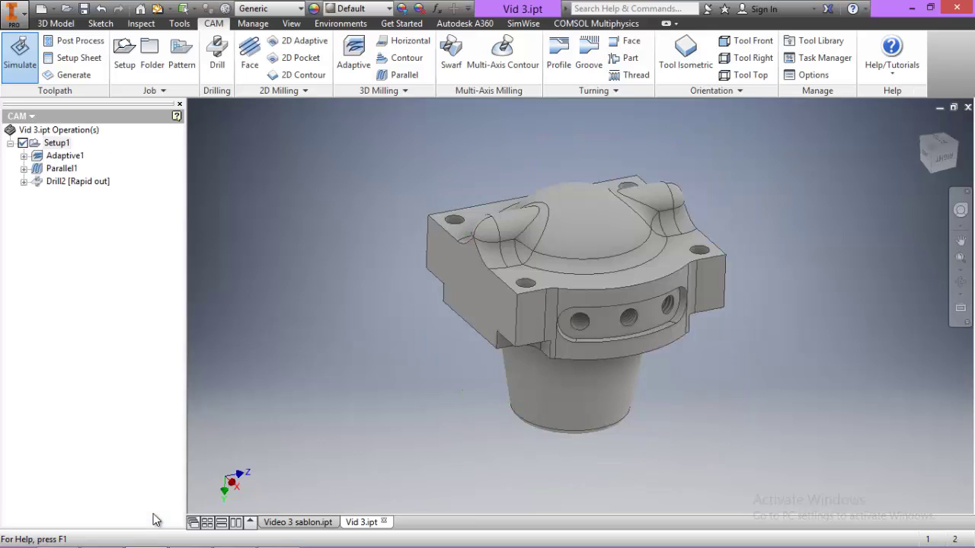
# Create a derived drilling operation from the spot-drilling operation, reusing its four corner holes.
pyautogui.rightClick(51, 182)
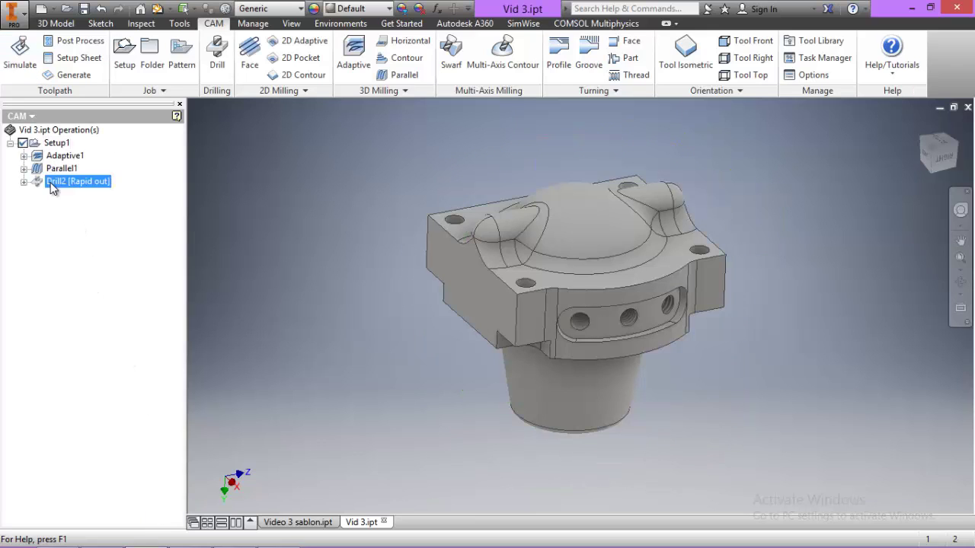
pyautogui.moveTo(185, 350)
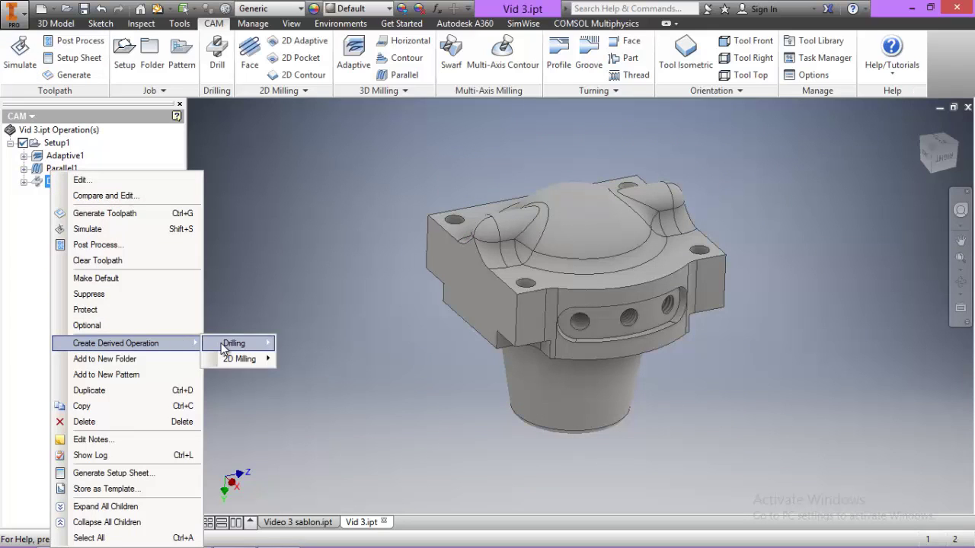
pyautogui.moveTo(242, 343)
pyautogui.click(304, 343)
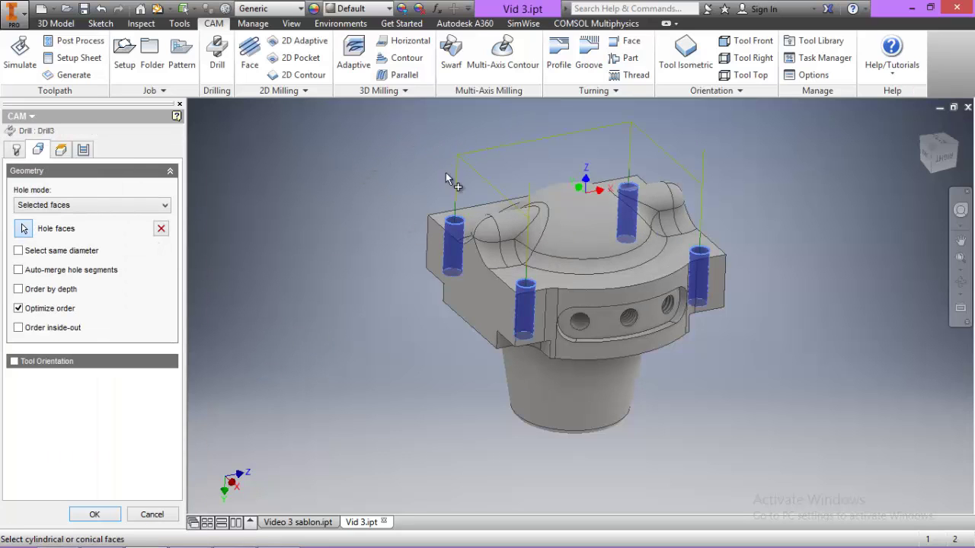
# Replace the derived drilling operation's tool with the #32 - Ø5 mm drill.
pyautogui.click(16, 150)
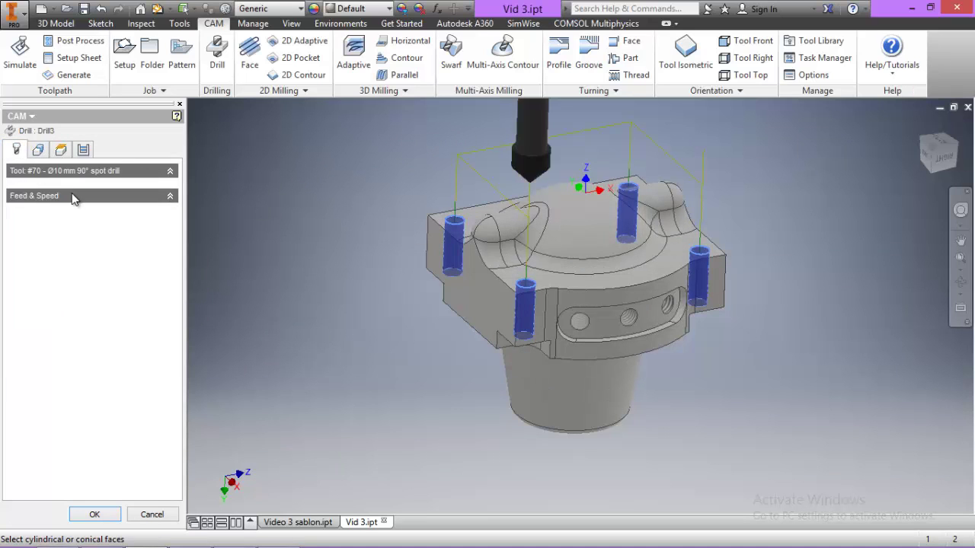
pyautogui.click(171, 174)
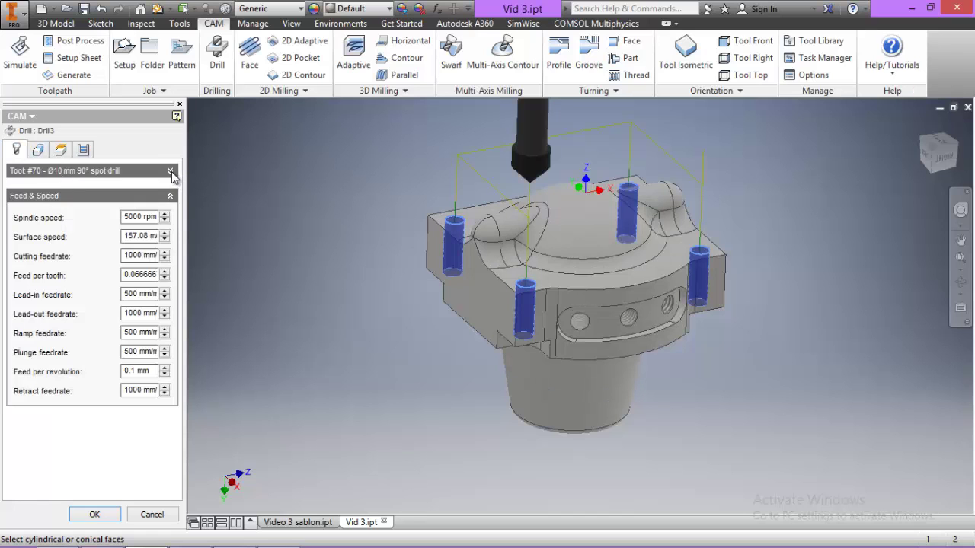
pyautogui.click(171, 171)
pyautogui.click(100, 195)
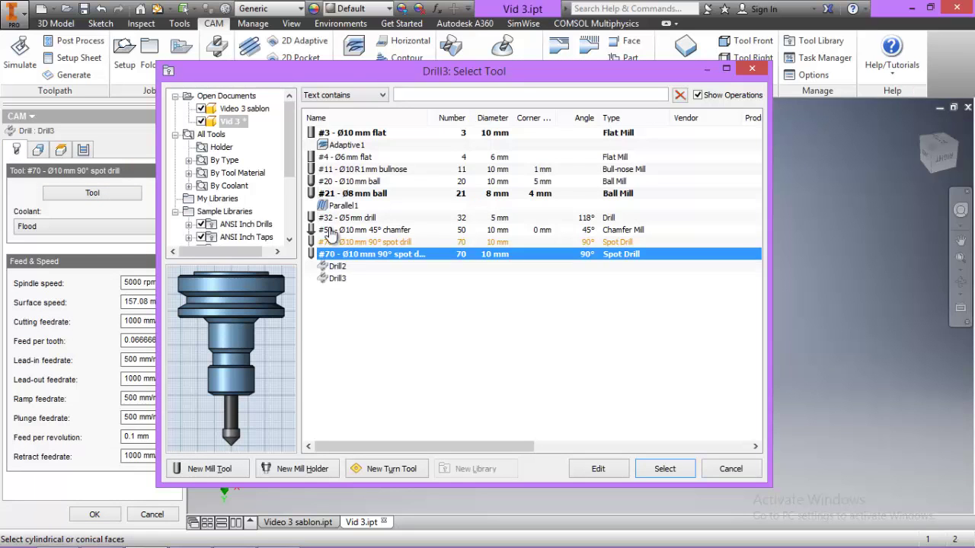
pyautogui.click(367, 219)
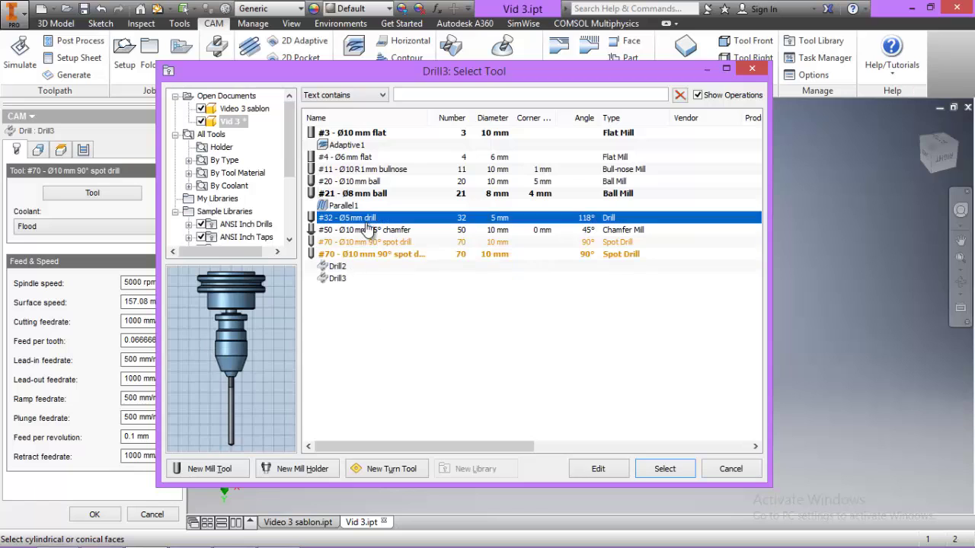
pyautogui.click(656, 469)
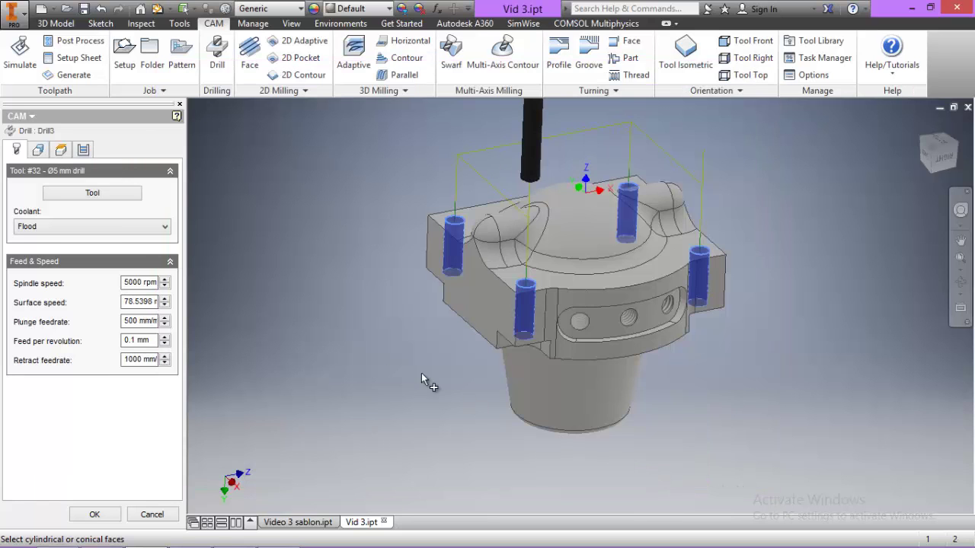
# Reference the drilling operation's bottom height to the hole bottom with a bottom offset of -3 mm.
pyautogui.click(38, 151)
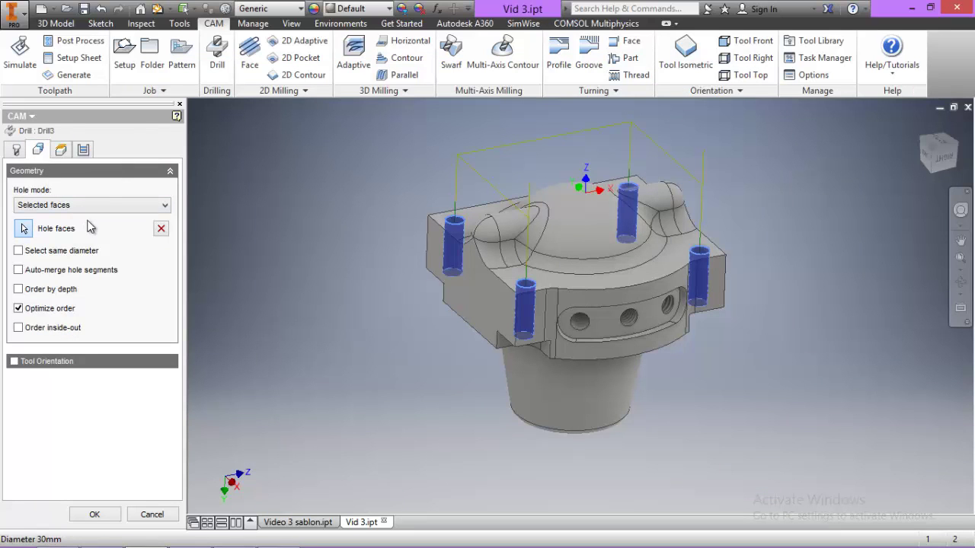
pyautogui.click(62, 151)
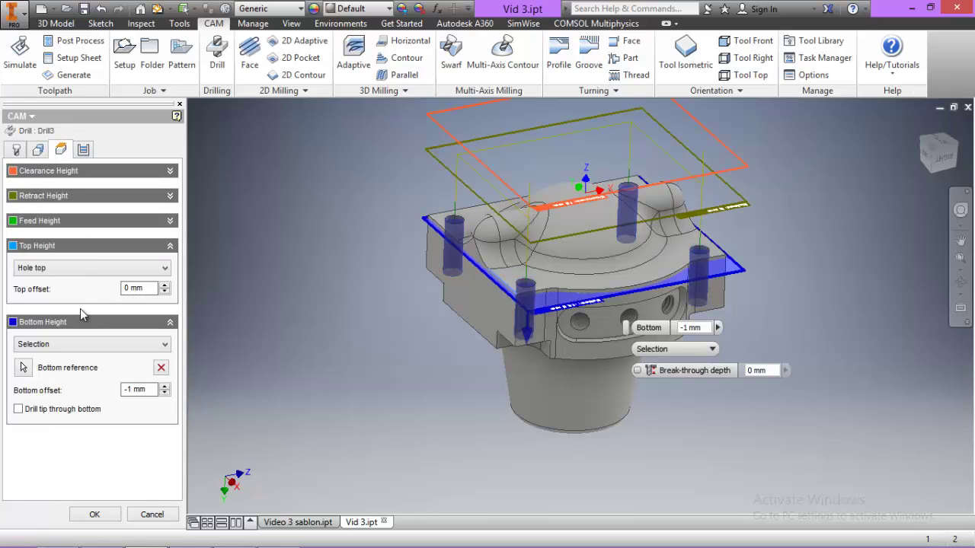
pyautogui.click(68, 346)
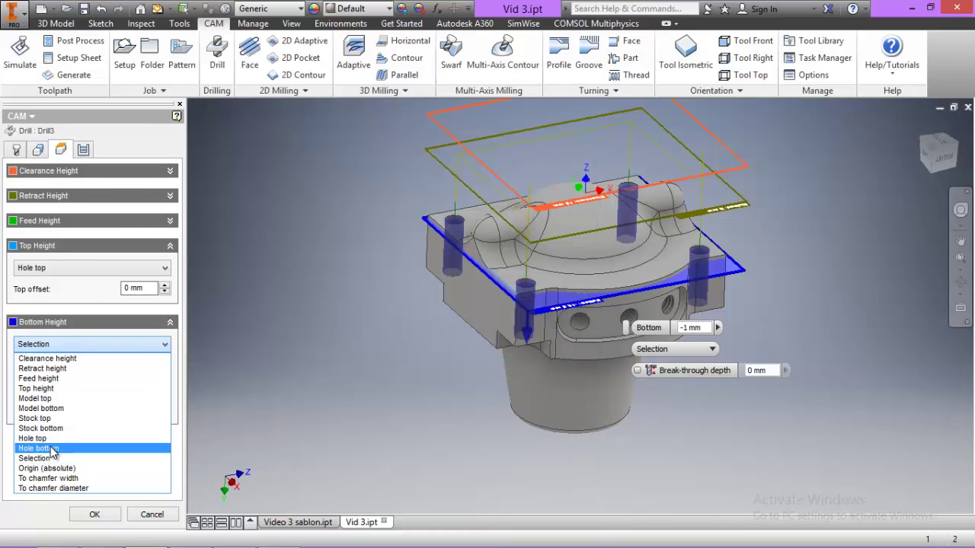
pyautogui.click(51, 448)
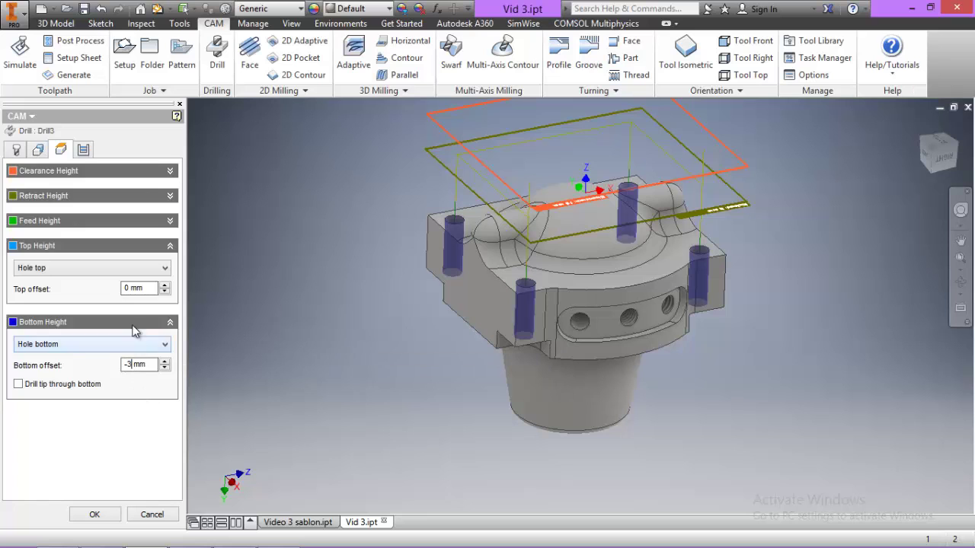
# Use the Chip breaking - partial retract cycle with a 3 mm pecking depth and generate the drilling toolpath.
pyautogui.click(84, 150)
pyautogui.click(79, 204)
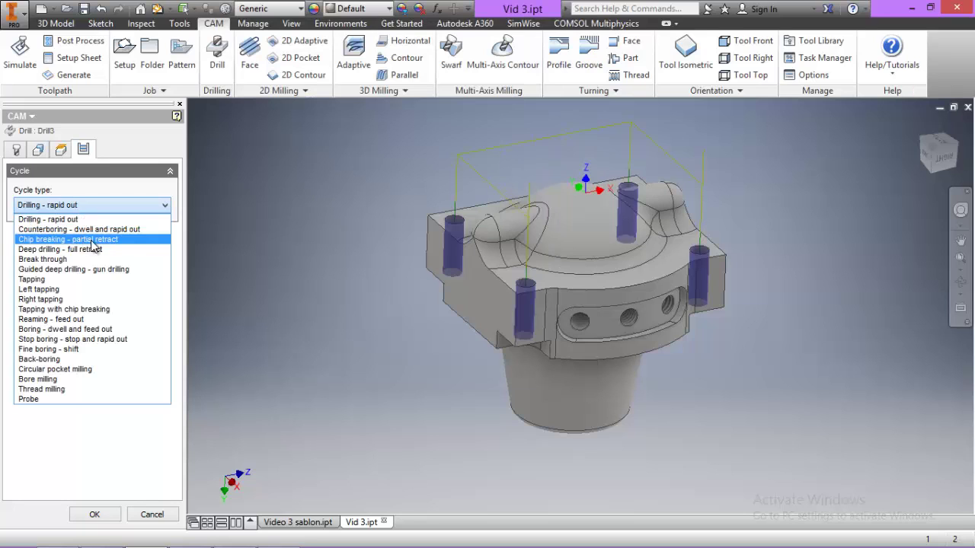
pyautogui.click(121, 241)
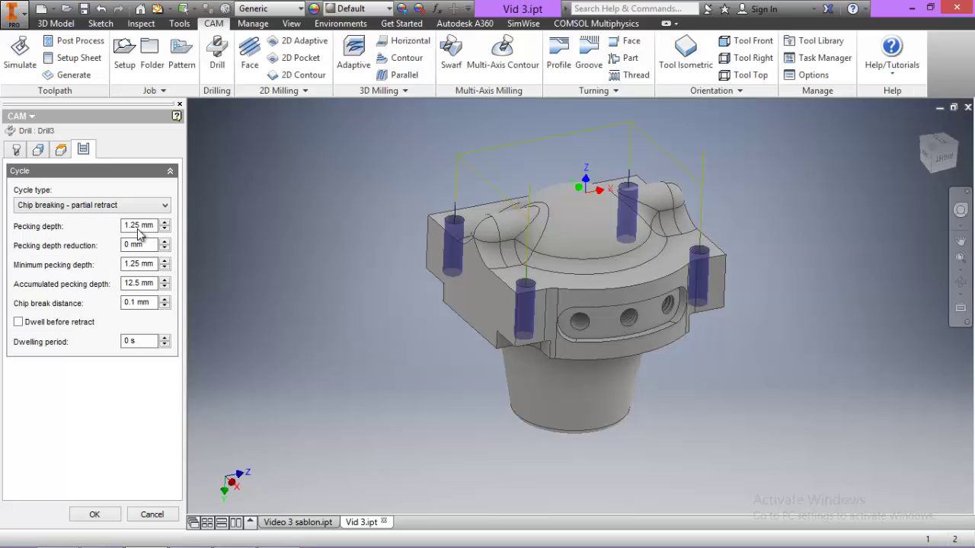
pyautogui.moveTo(138, 229); pyautogui.dragTo(124, 230)
pyautogui.write('3')
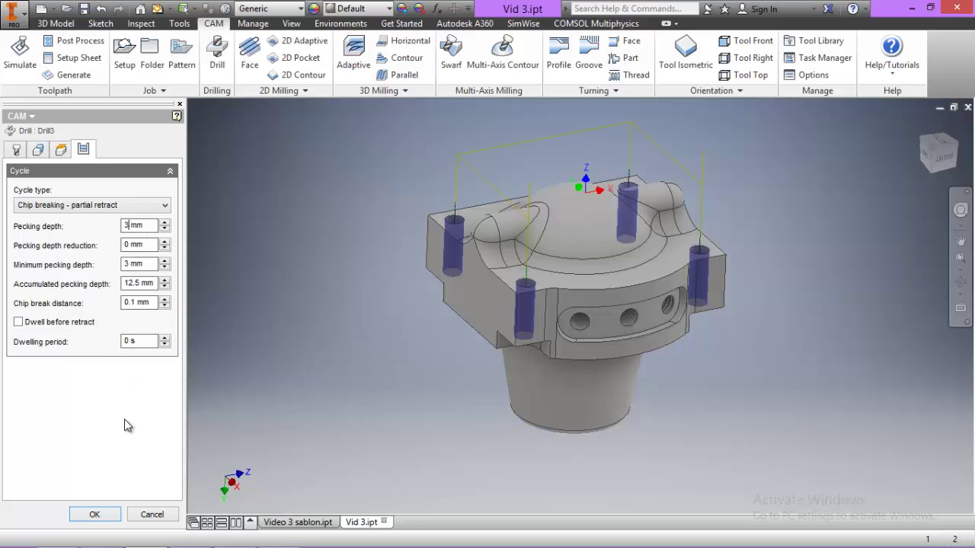
pyautogui.click(95, 515)
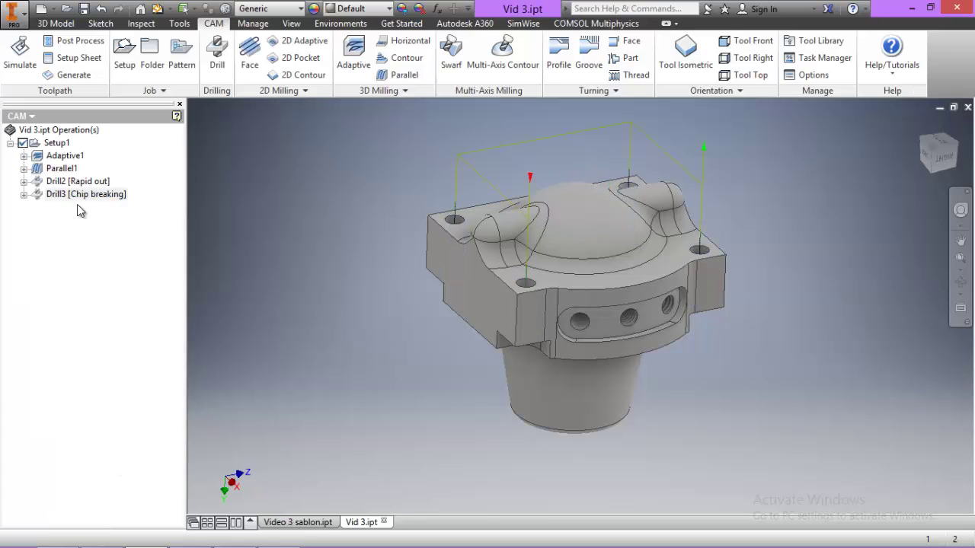
# Simulate the whole setup through the chip-breaking drilling of the four holes, then close the simulation.
pyautogui.click(52, 144)
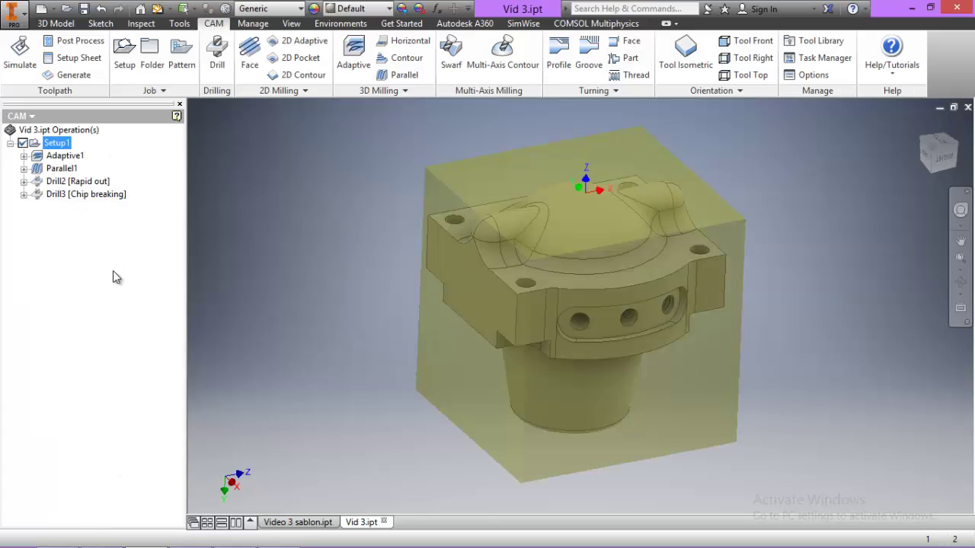
pyautogui.click(22, 60)
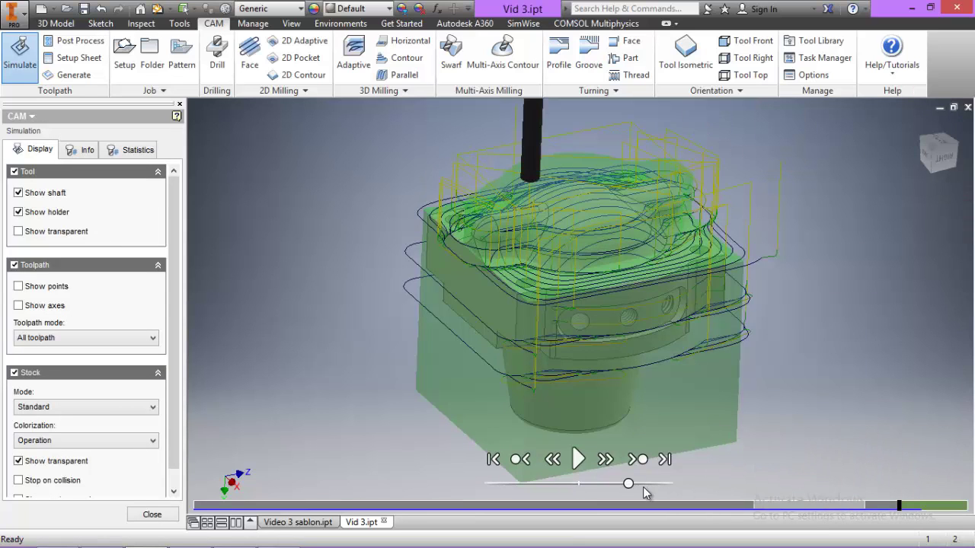
pyautogui.click(579, 460)
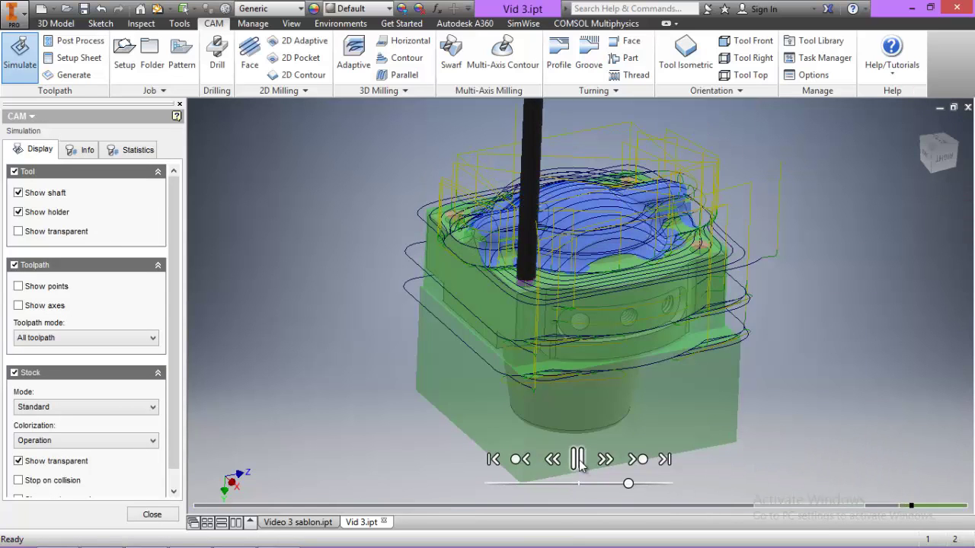
pyautogui.moveTo(631, 485); pyautogui.dragTo(640, 485)
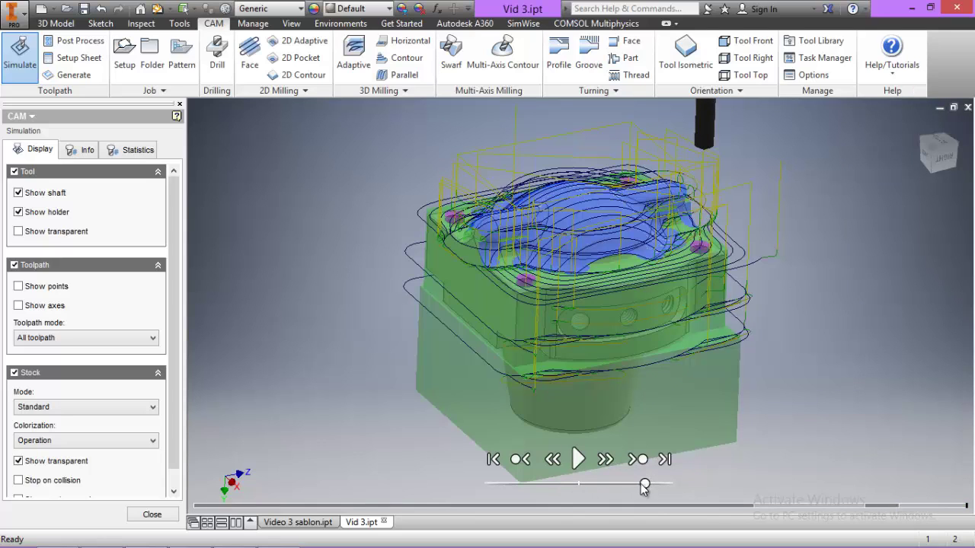
pyautogui.click(151, 514)
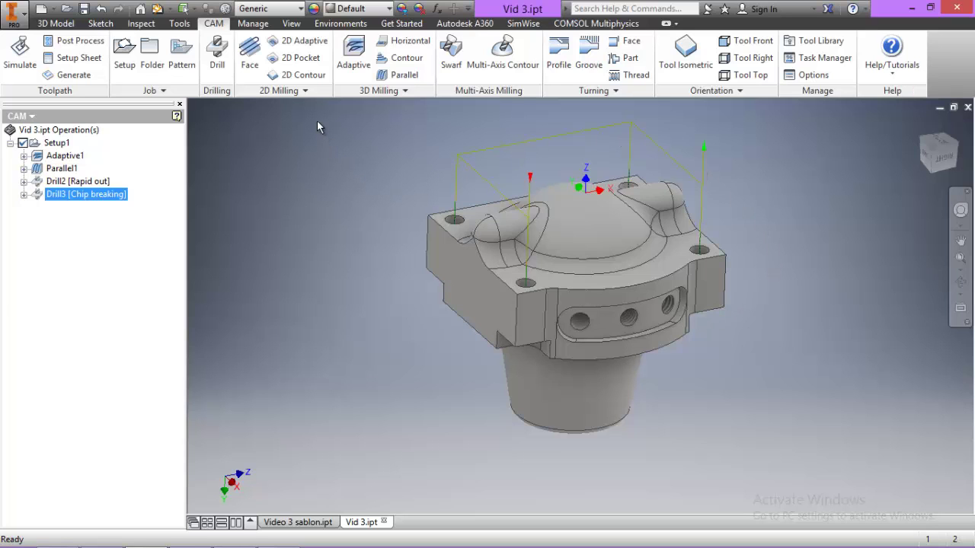
# Create a 2D Contour operation using the #3 - Ø10 mm flat mill.
pyautogui.click(299, 75)
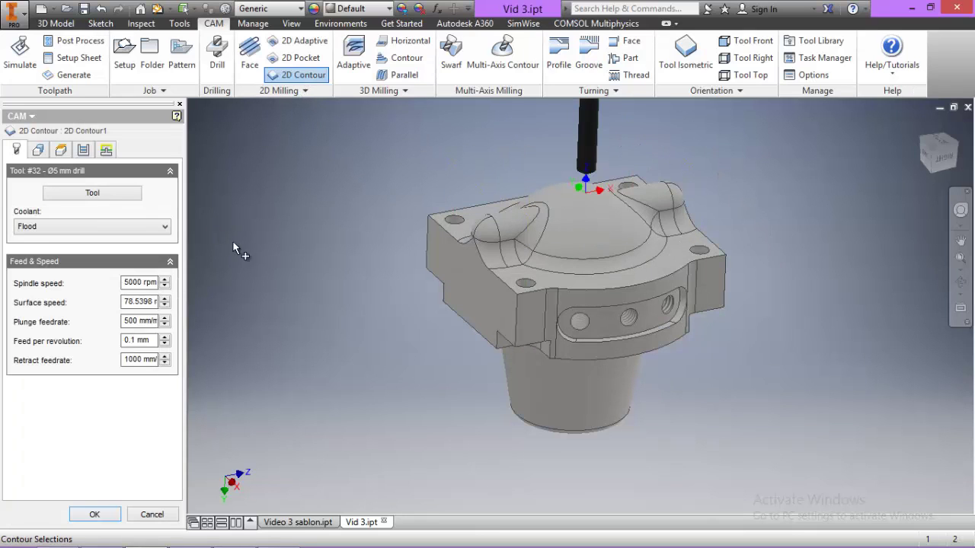
pyautogui.click(92, 193)
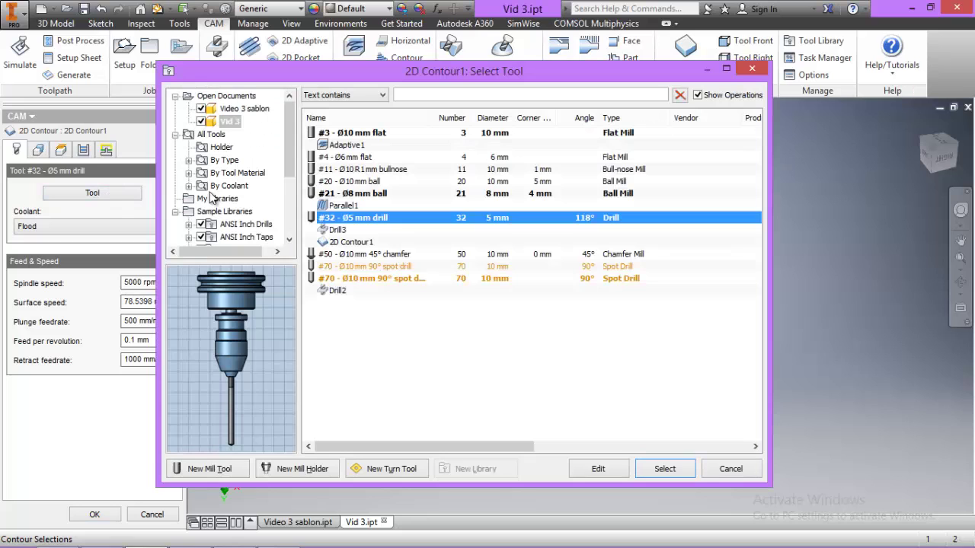
pyautogui.click(372, 136)
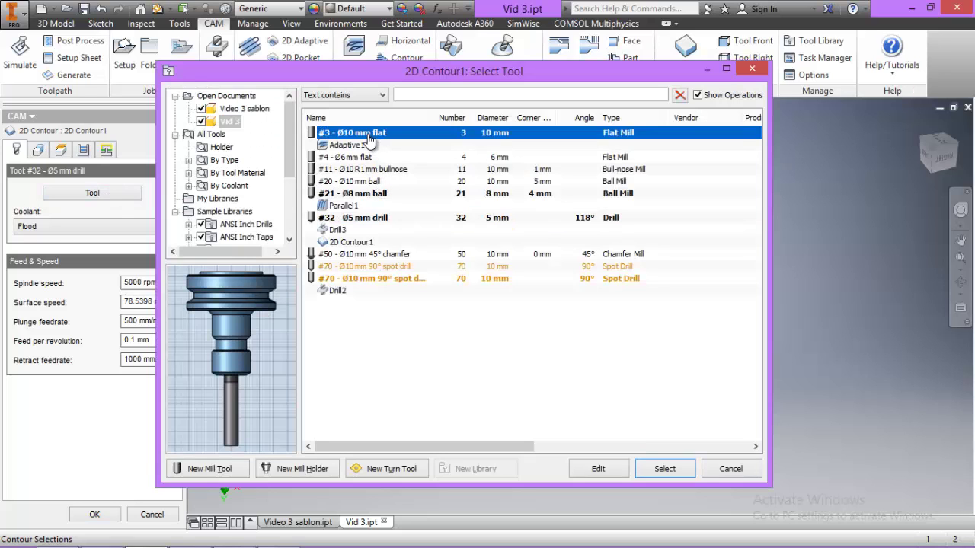
pyautogui.click(664, 469)
# Select the rear and front edge loops of the flange's upper face as the machining contours.
pyautogui.click(37, 152)
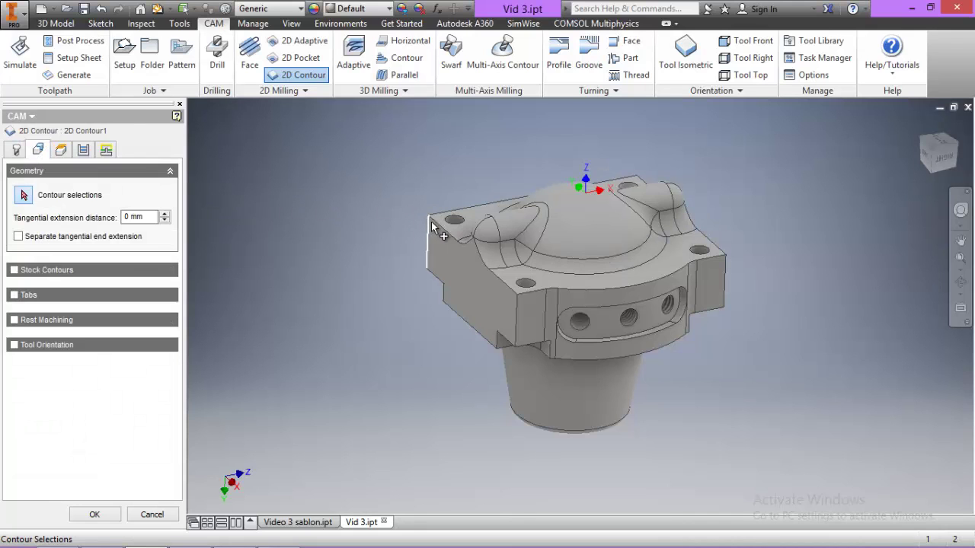
pyautogui.click(960, 282)
pyautogui.moveTo(575, 248); pyautogui.dragTo(579, 303)
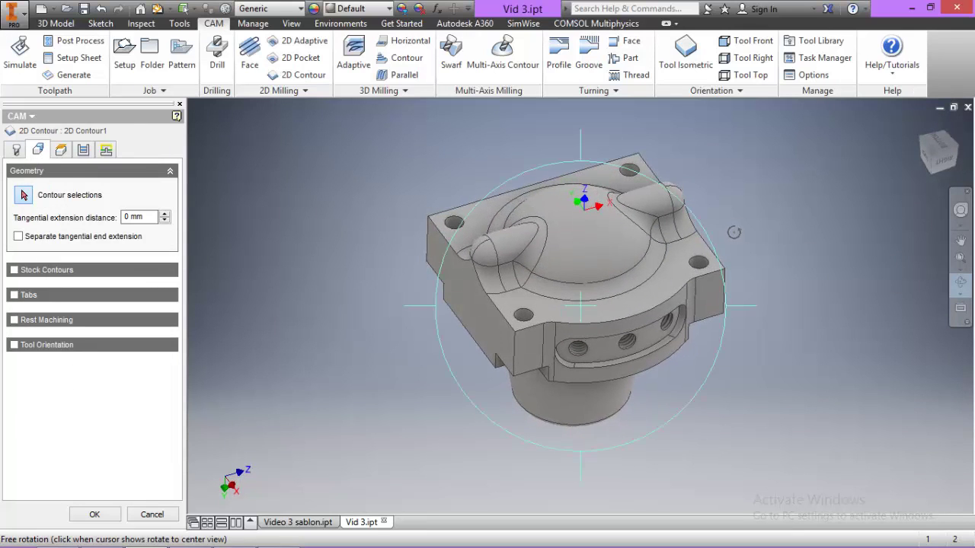
pyautogui.press('Escape')
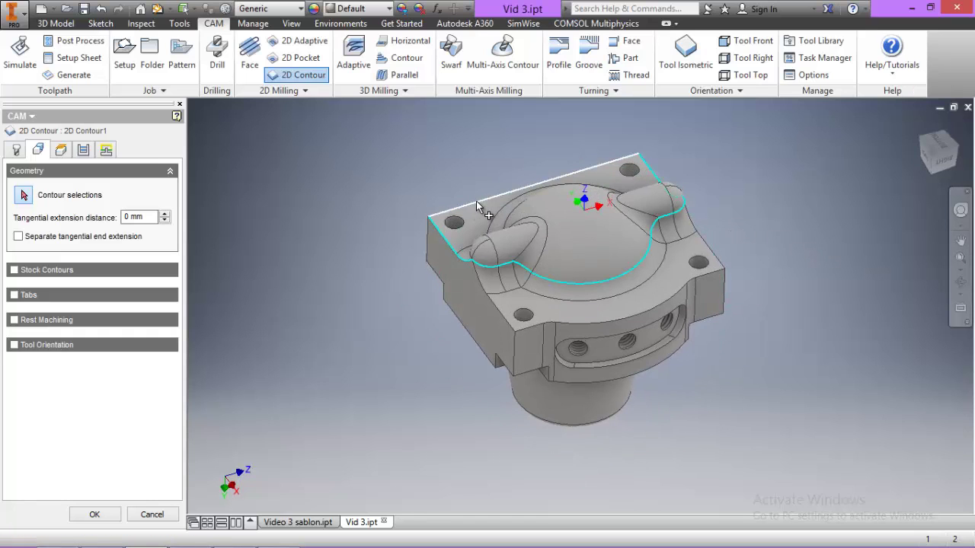
pyautogui.click(476, 202)
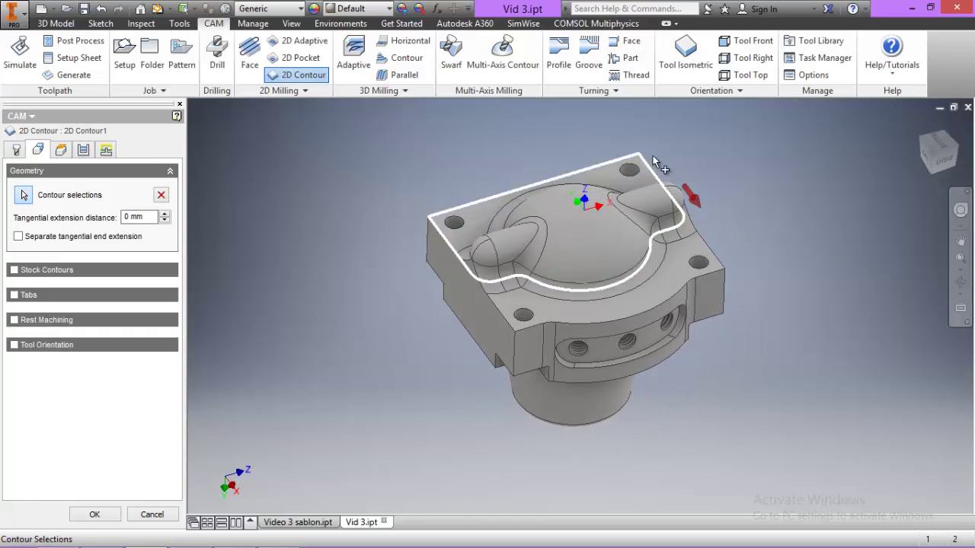
pyautogui.click(717, 273)
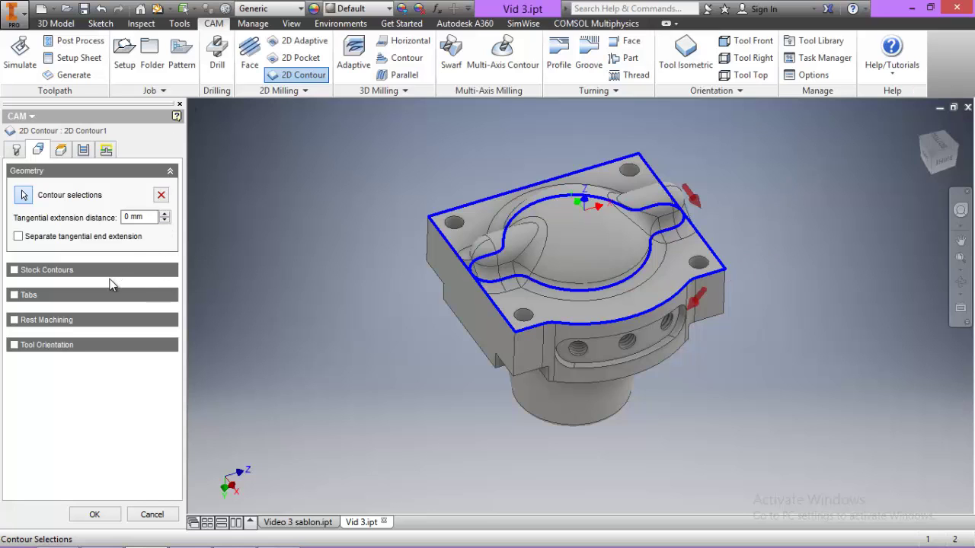
# Reference the contour's bottom height to the flange's lower edge by selection, with a bottom offset of -1 mm.
pyautogui.click(61, 151)
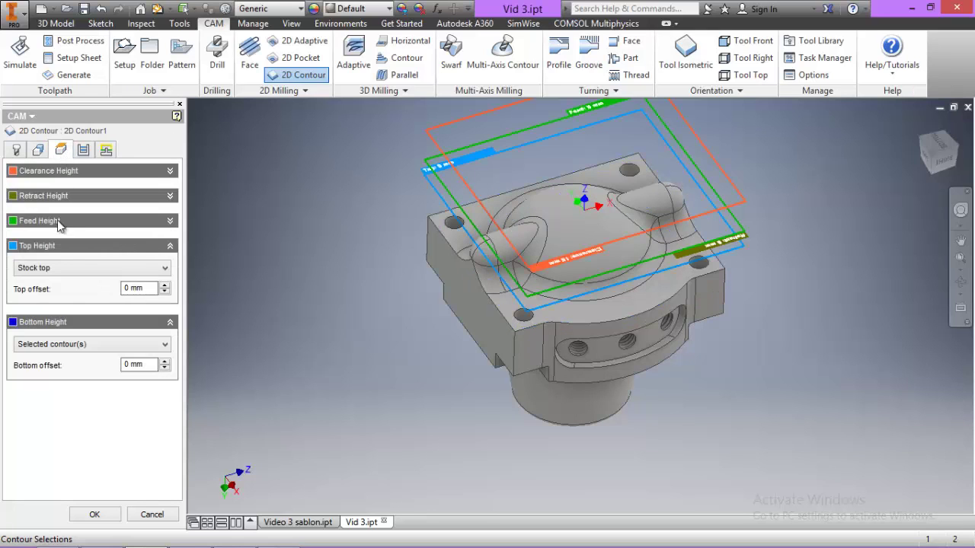
pyautogui.click(61, 344)
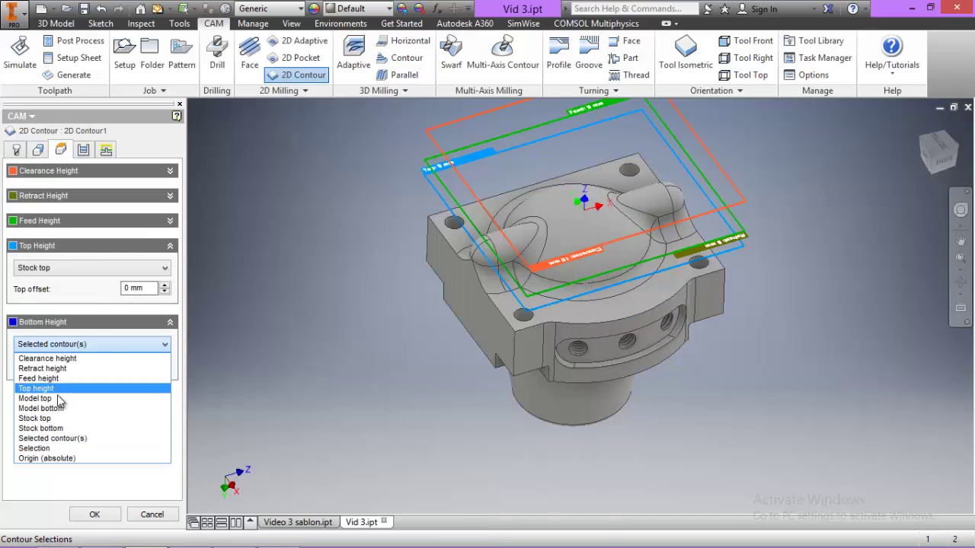
pyautogui.click(34, 449)
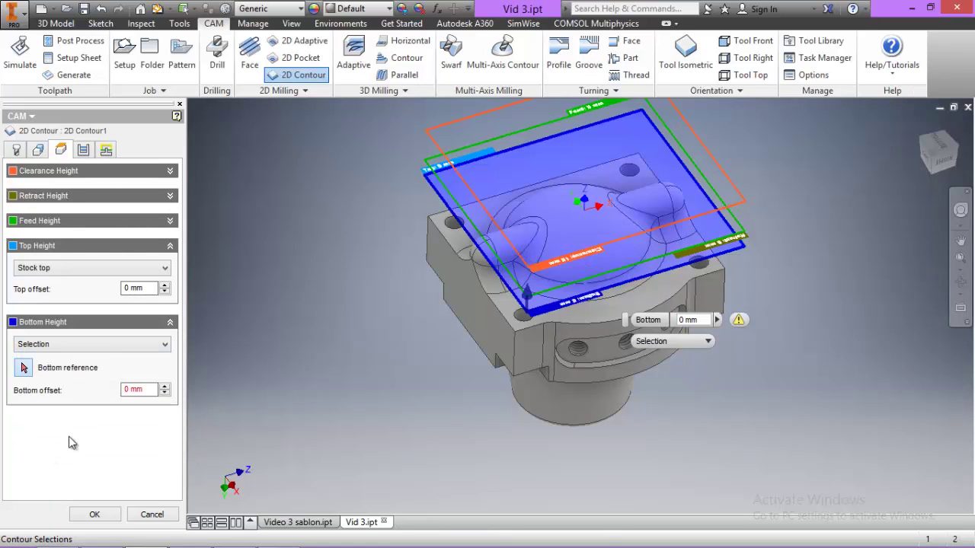
pyautogui.click(476, 352)
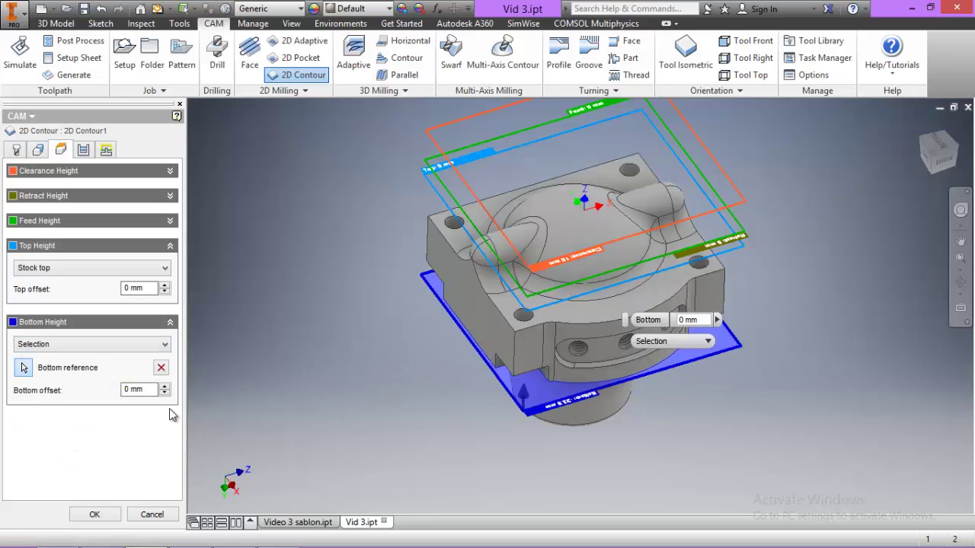
pyautogui.moveTo(132, 390); pyautogui.dragTo(126, 390)
pyautogui.write('-1.')
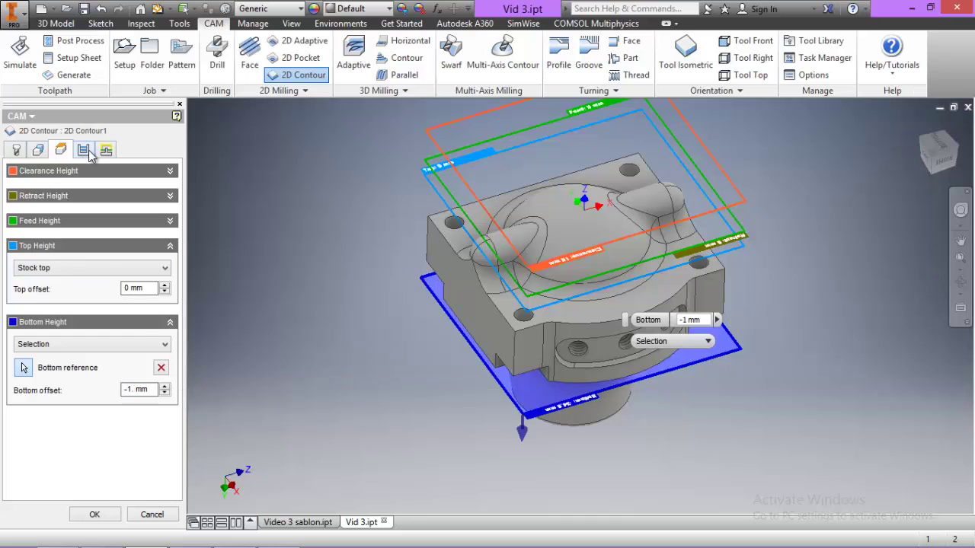
# Place the contour's entry position on the vertical edge at the flange's front corner and generate the toolpath.
pyautogui.click(91, 151)
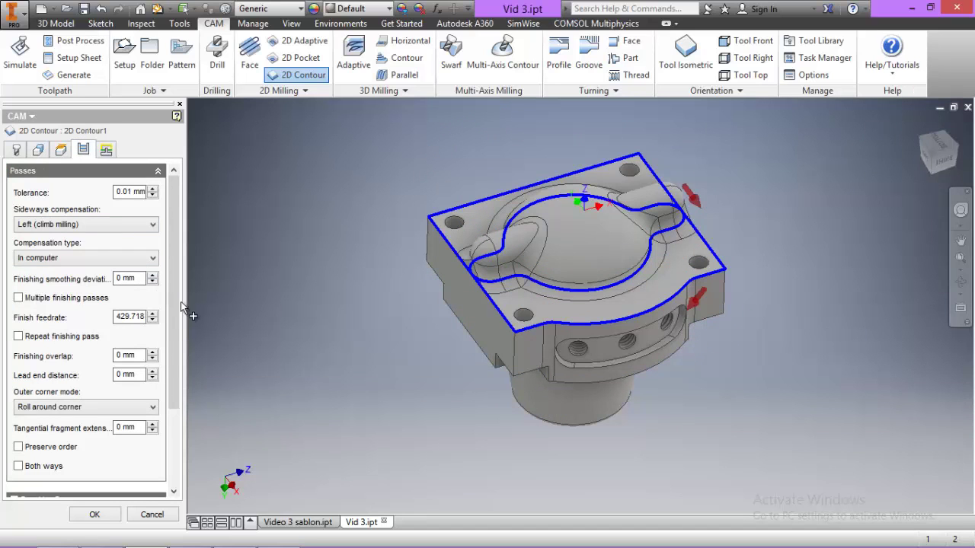
pyautogui.scroll(-3, 163, 388)
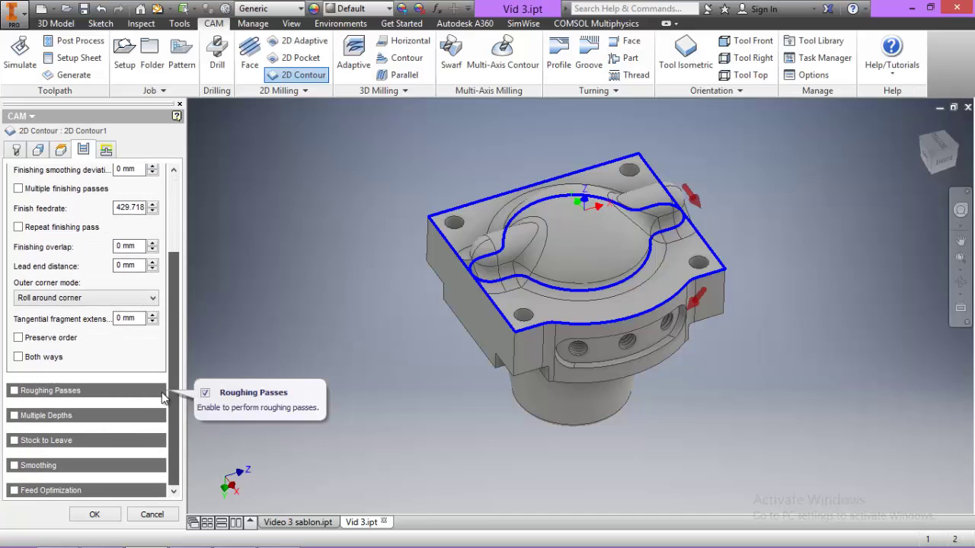
pyautogui.scroll(3, 166, 307)
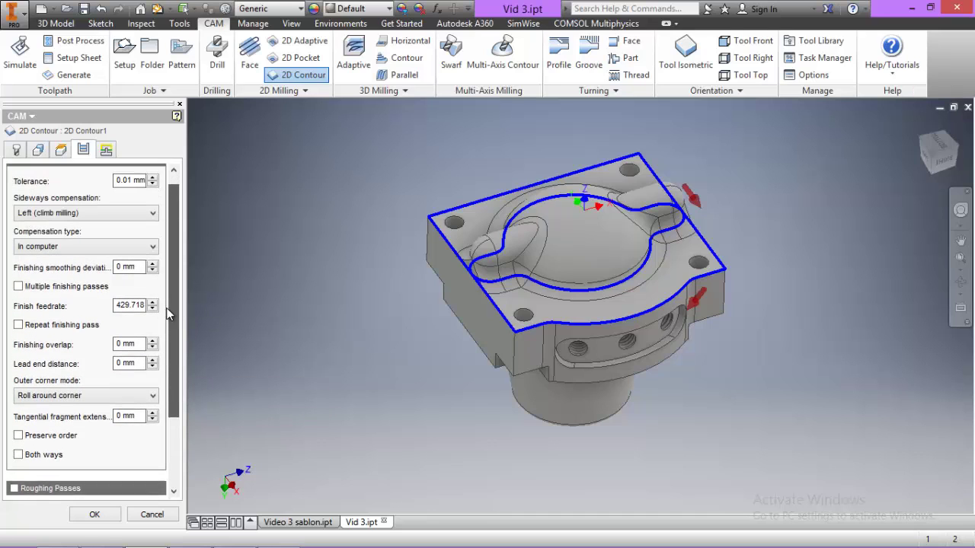
pyautogui.click(105, 151)
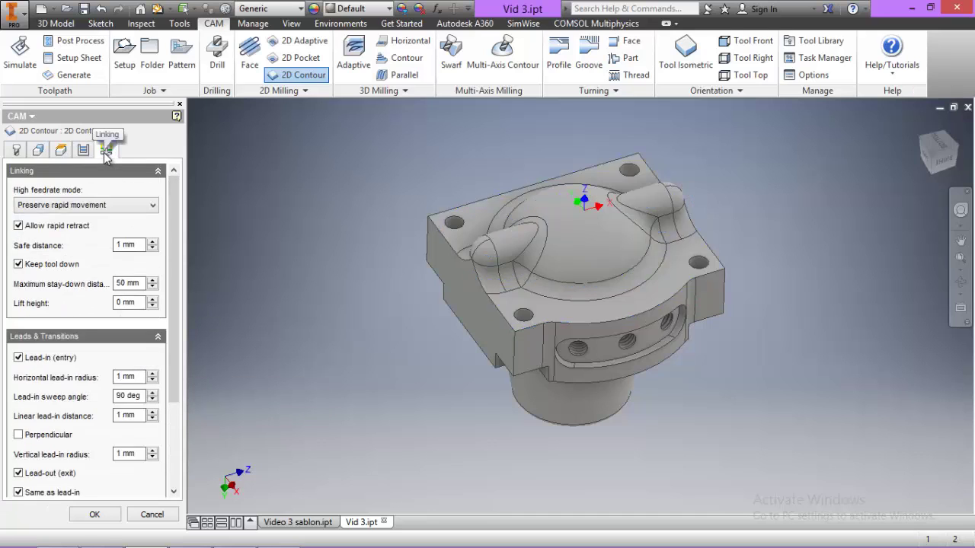
pyautogui.moveTo(172, 353); pyautogui.dragTo(173, 436)
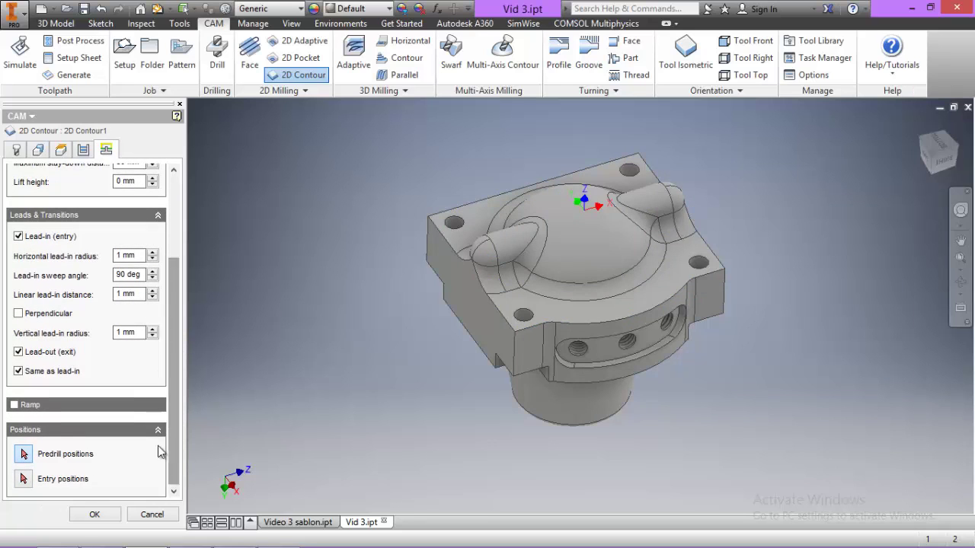
pyautogui.click(24, 480)
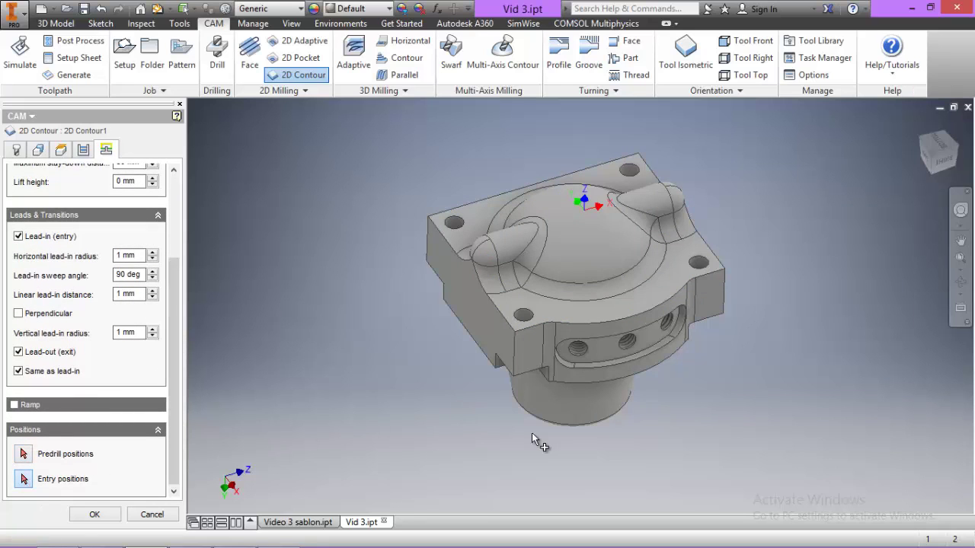
pyautogui.click(515, 359)
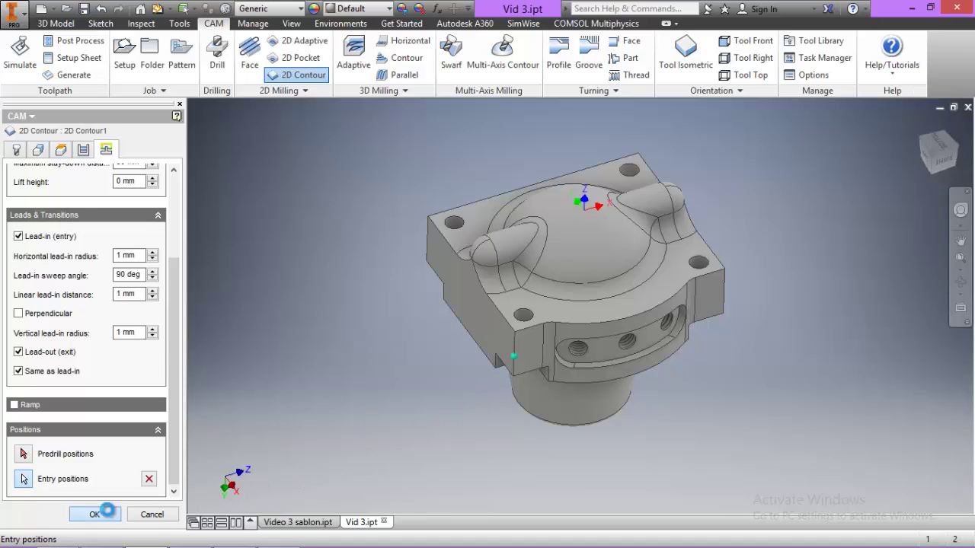
pyautogui.click(95, 514)
# Simulate the whole setup through the 2D contour around the flange, and close the simulation.
pyautogui.click(50, 143)
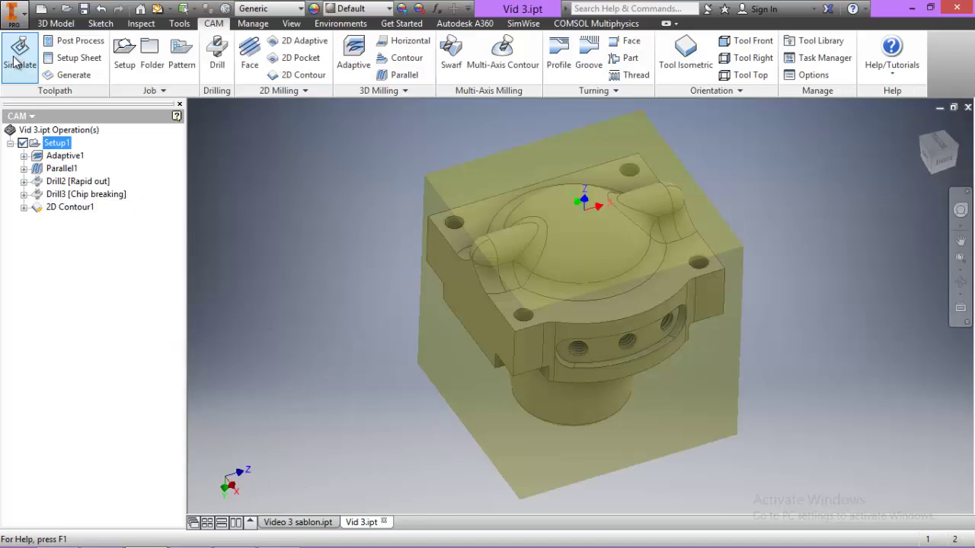
pyautogui.click(16, 63)
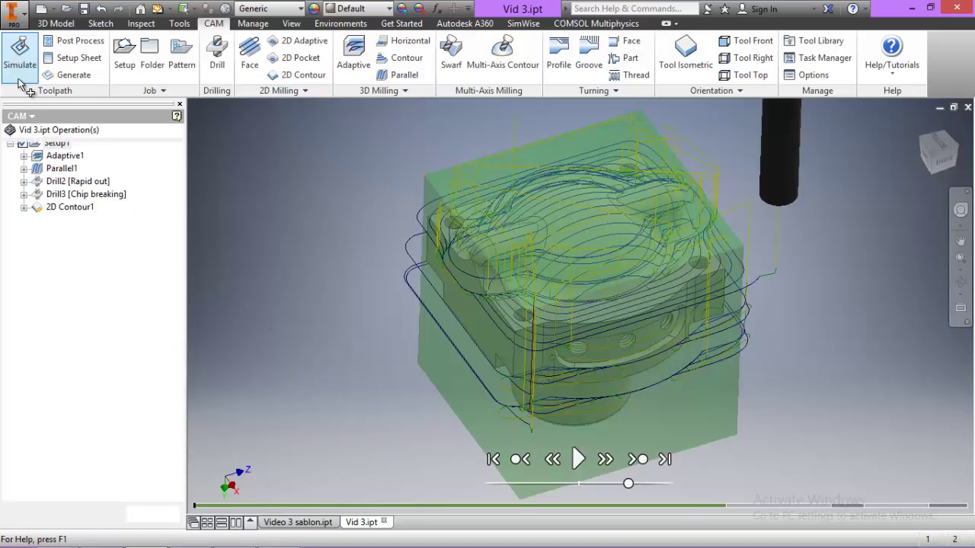
pyautogui.click(930, 508)
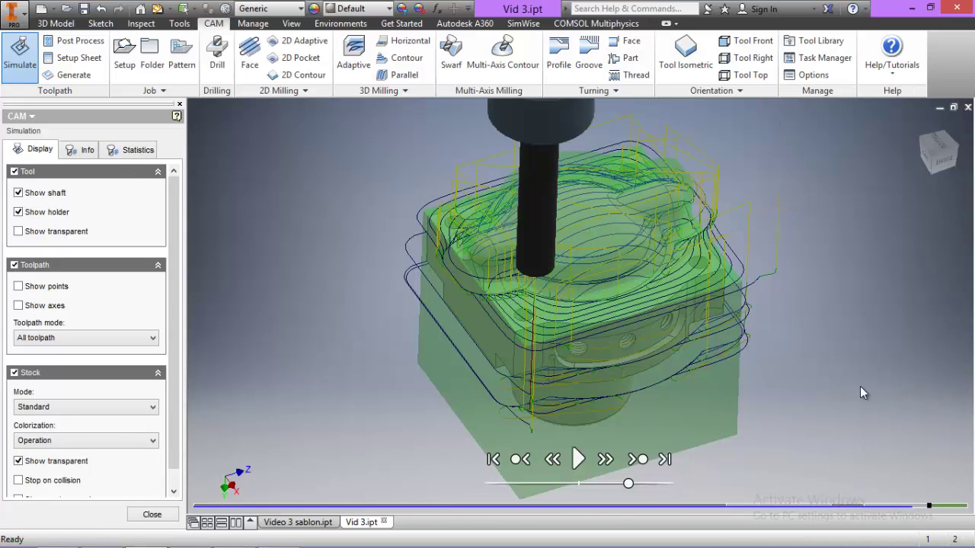
pyautogui.click(578, 461)
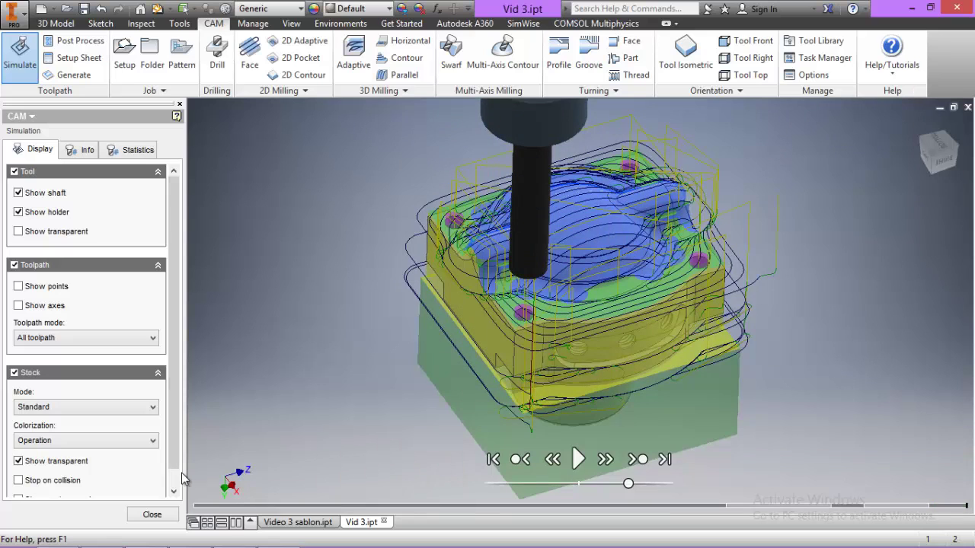
pyautogui.click(169, 515)
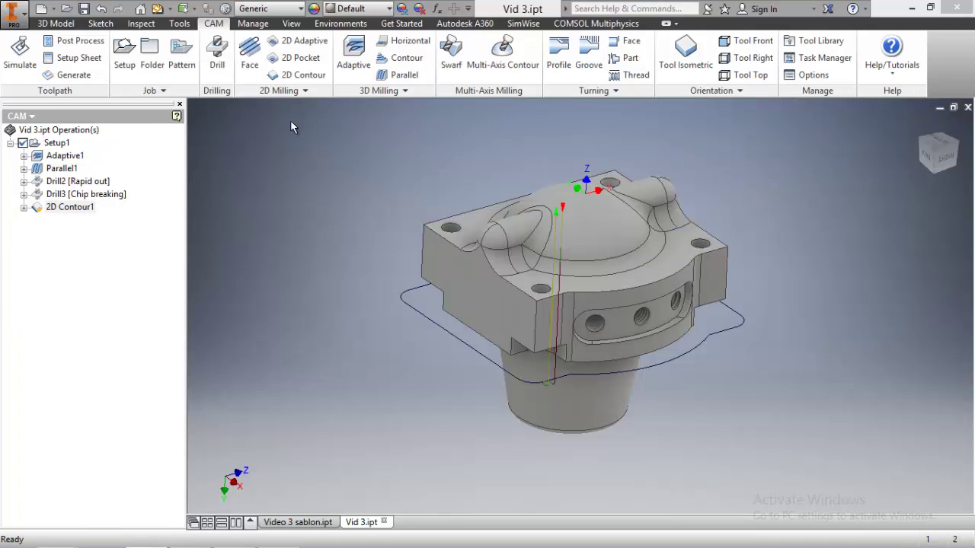
# Create a 2D Pocket operation using the #3 - Ø10 mm flat mill.
pyautogui.click(299, 58)
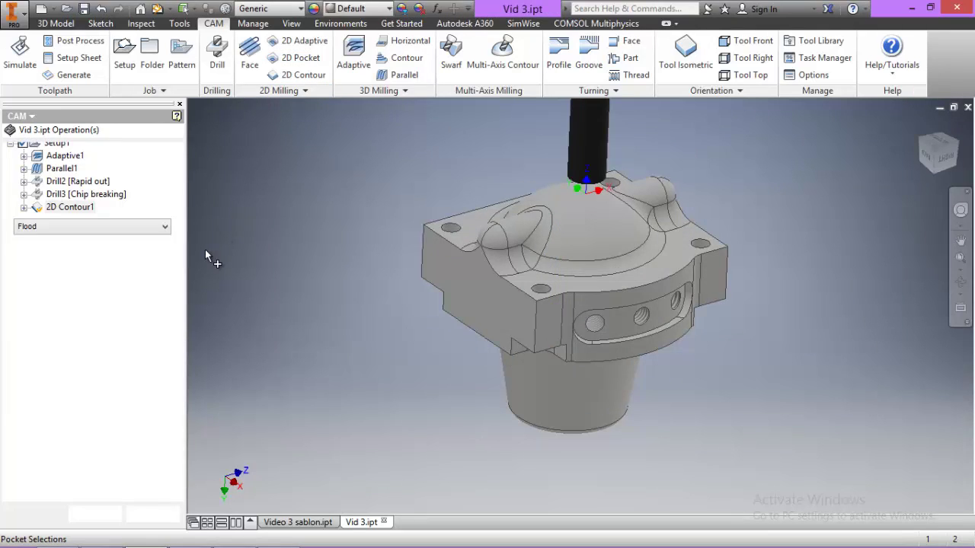
pyautogui.click(66, 195)
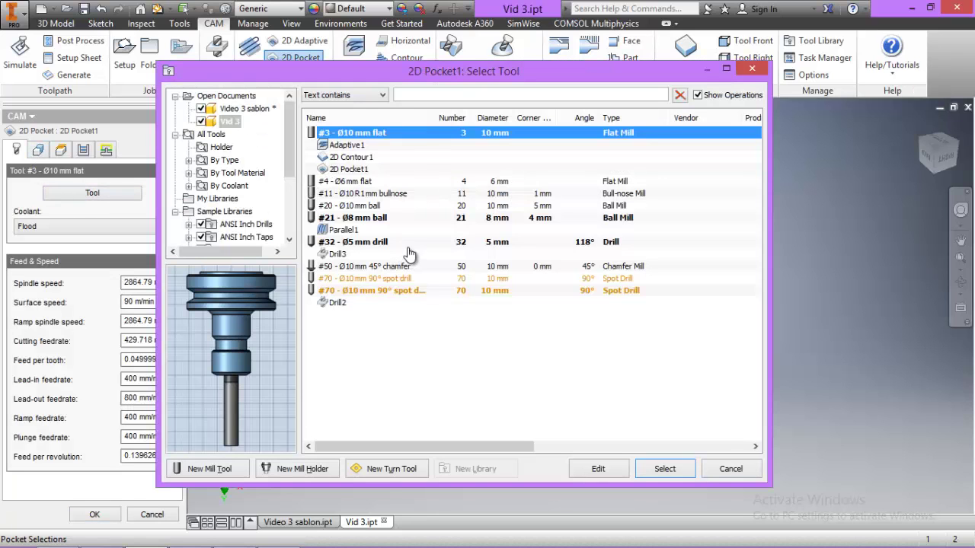
pyautogui.click(664, 468)
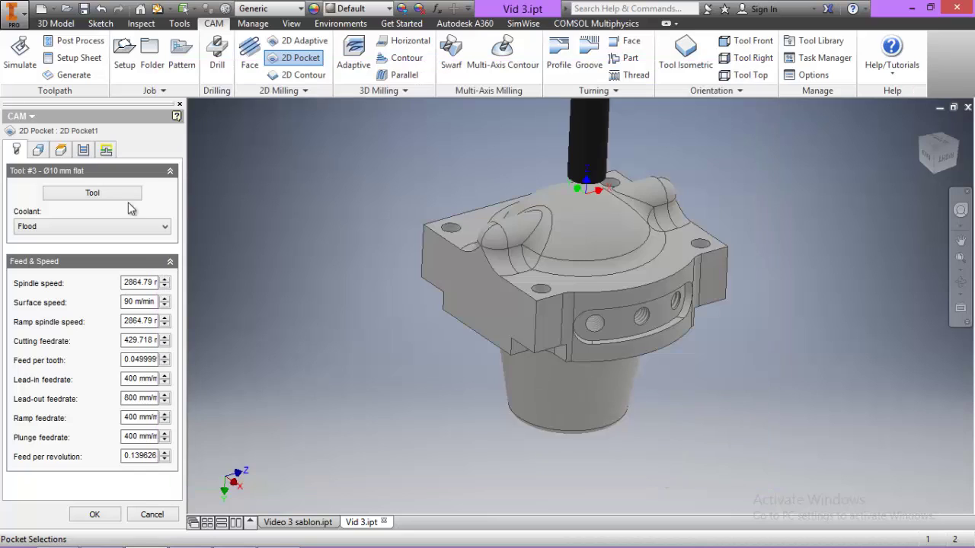
# Select the rear and front upper faces of the flange as the pocket geometry.
pyautogui.click(39, 150)
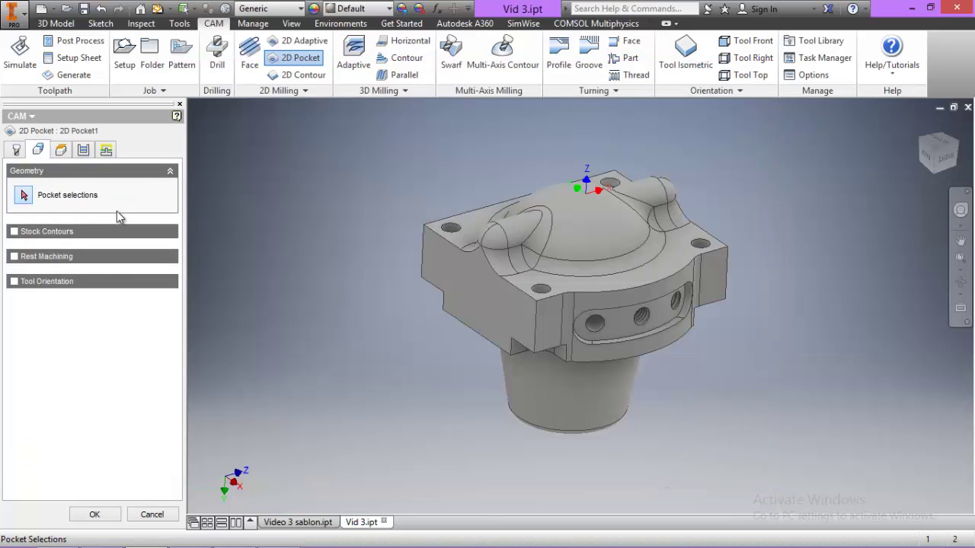
pyautogui.click(468, 222)
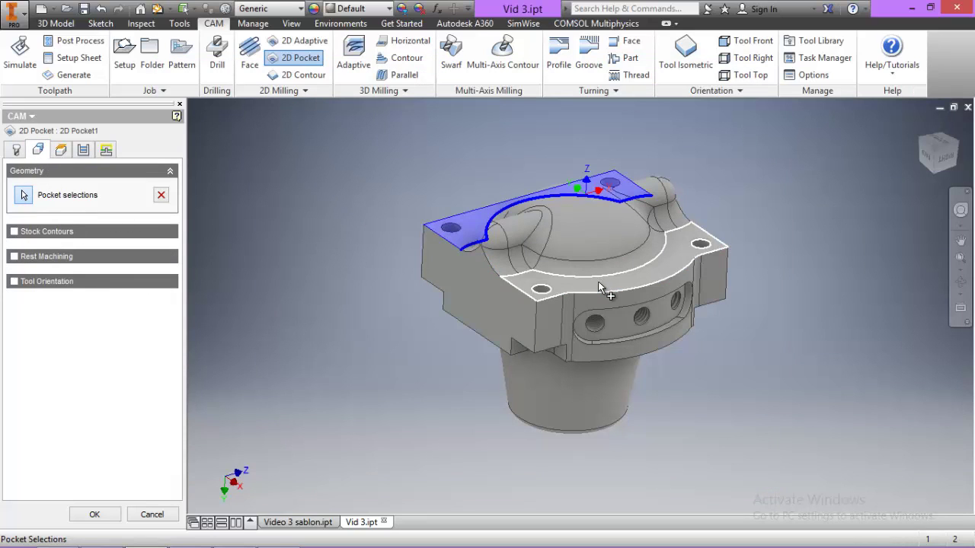
pyautogui.click(598, 284)
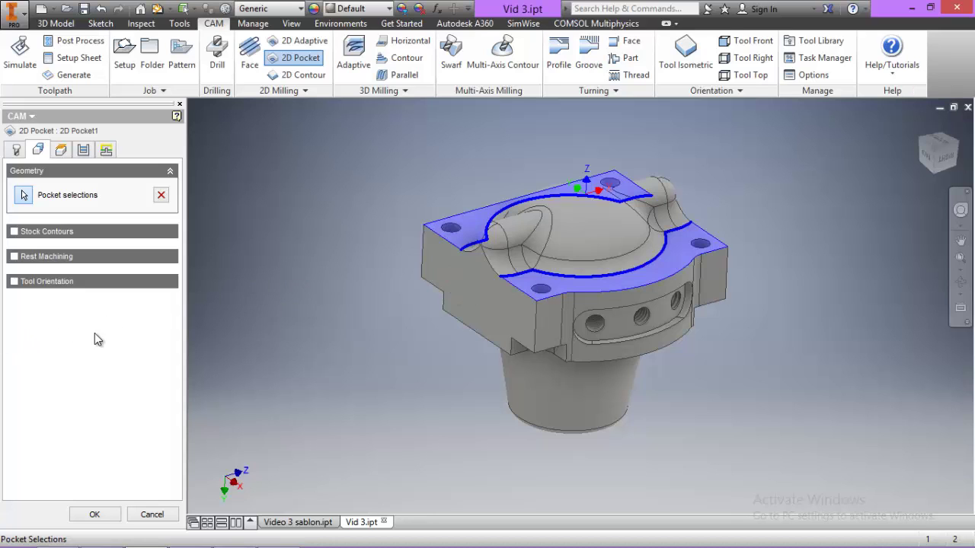
# Override the pocket's tool orientation with Z from the flange's upper face and X from its short straight front edge, flipped.
pyautogui.click(14, 282)
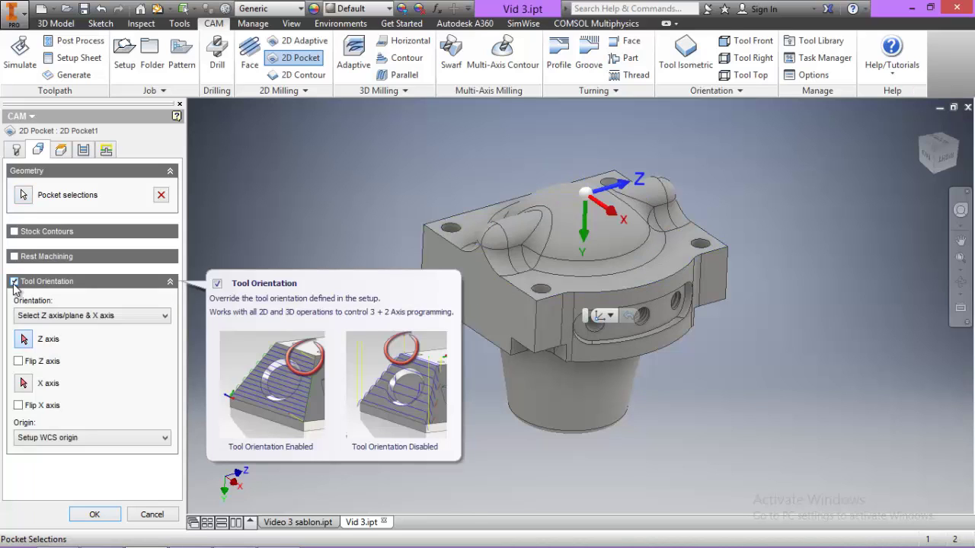
pyautogui.click(592, 292)
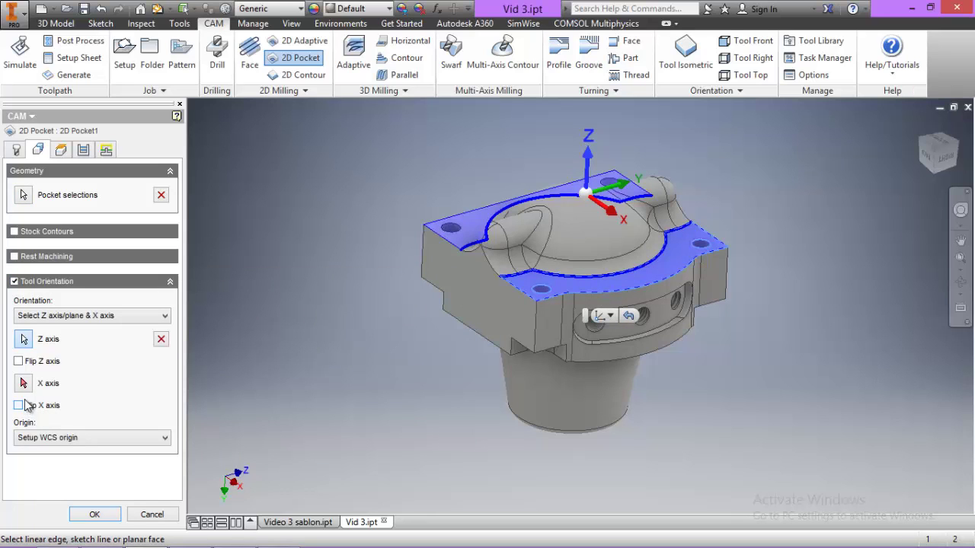
pyautogui.click(23, 383)
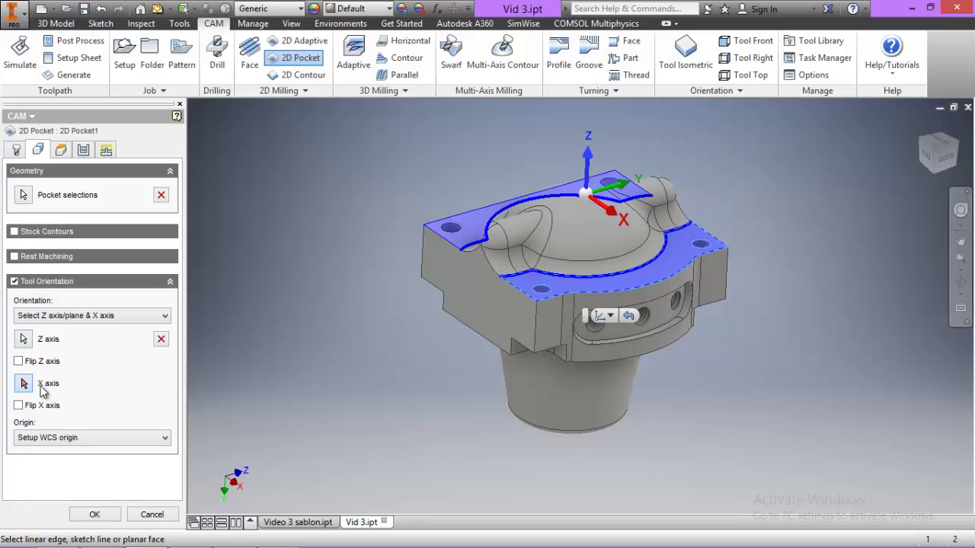
pyautogui.click(720, 261)
pyautogui.click(19, 406)
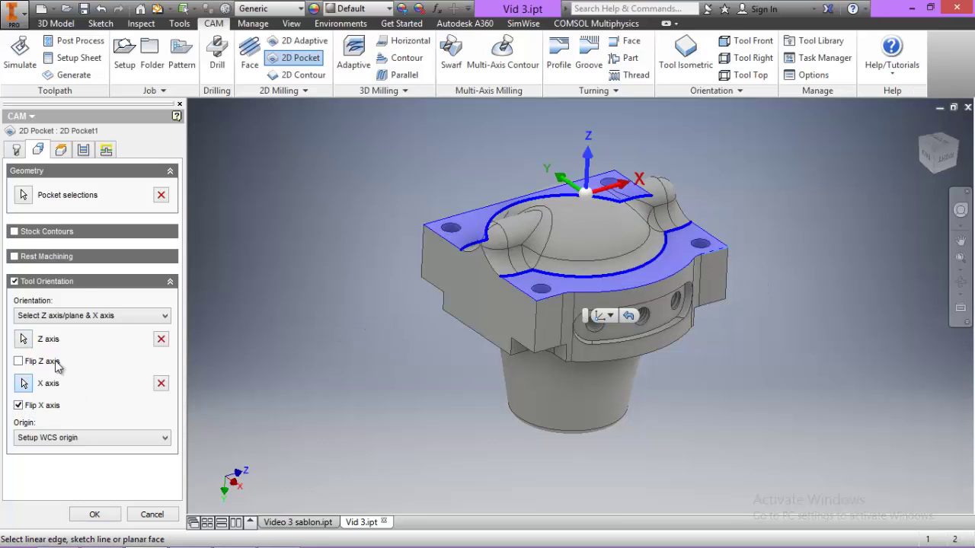
# Set the pocket's maximum stepover to 9 mm, disable stock to leave, and generate the toolpath.
pyautogui.click(61, 150)
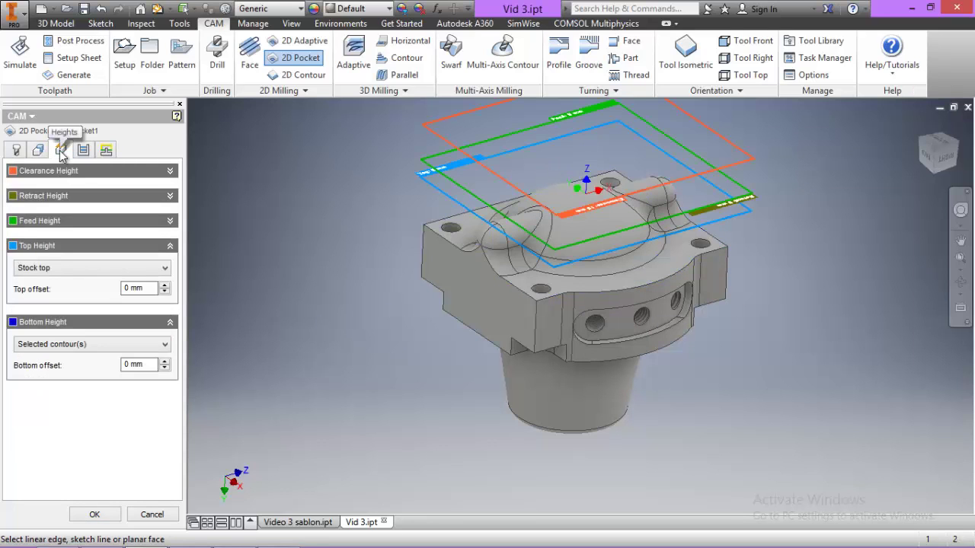
pyautogui.click(82, 150)
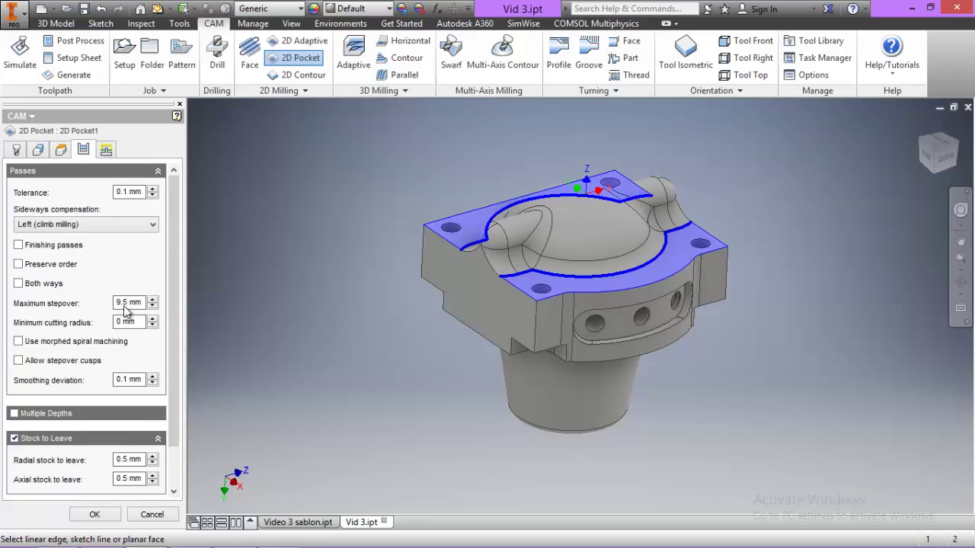
pyautogui.moveTo(127, 310)
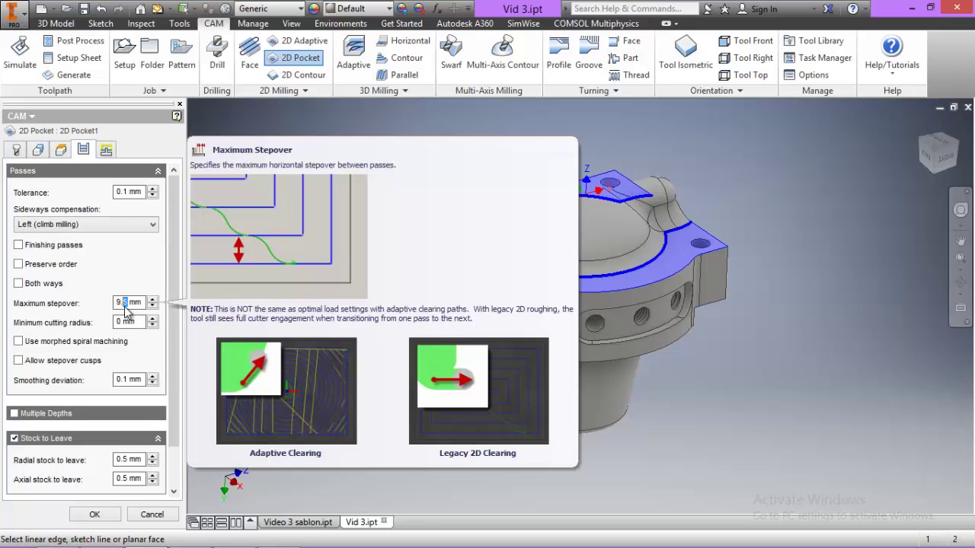
pyautogui.scroll(-2, 169, 337)
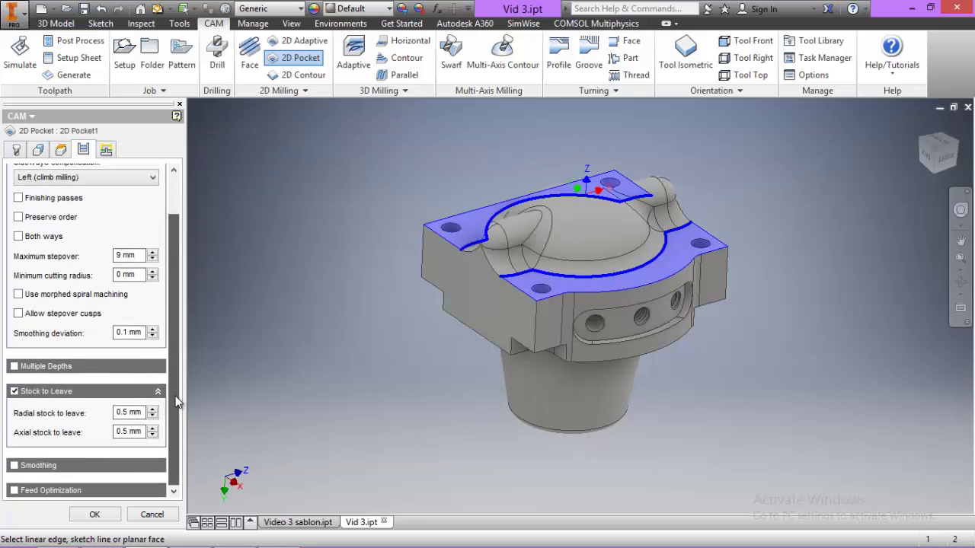
pyautogui.click(14, 392)
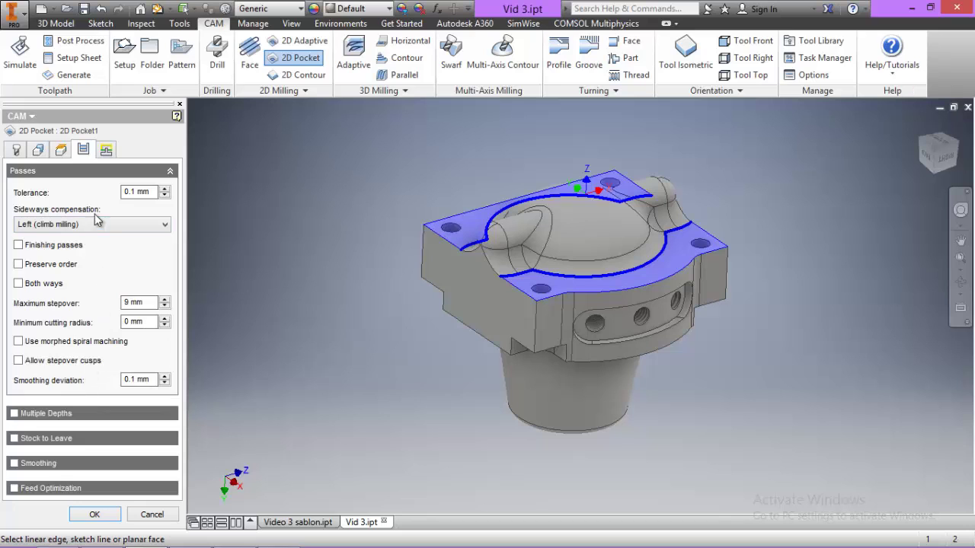
pyautogui.click(96, 515)
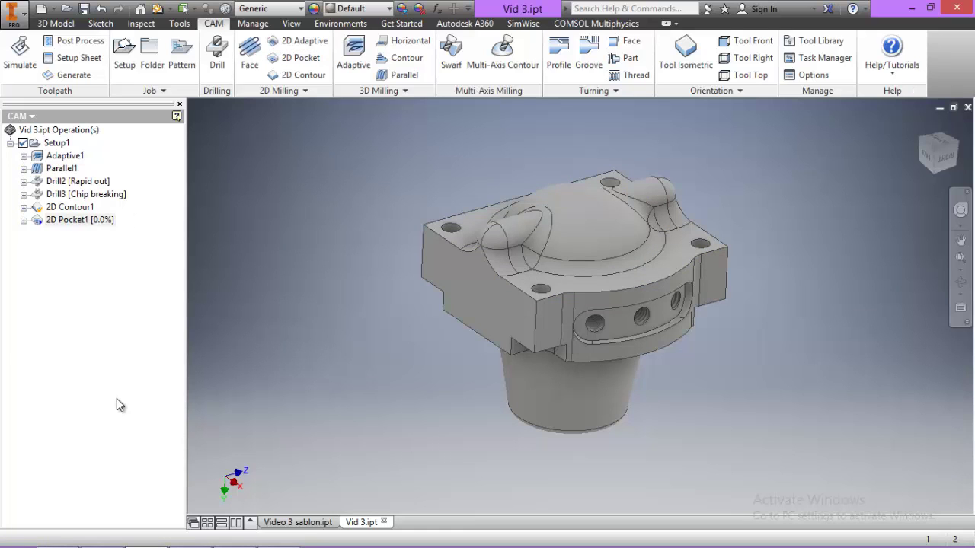
pyautogui.rightClick(65, 220)
pyautogui.click(104, 214)
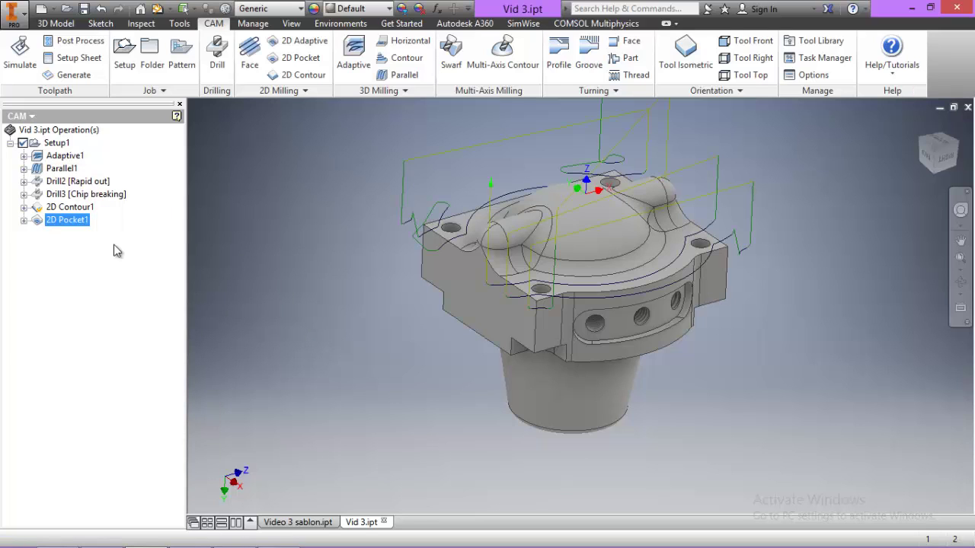
# Simulate the whole setup through the 2D pocketing of the flange's upper faces, and close the simulation.
pyautogui.click(56, 143)
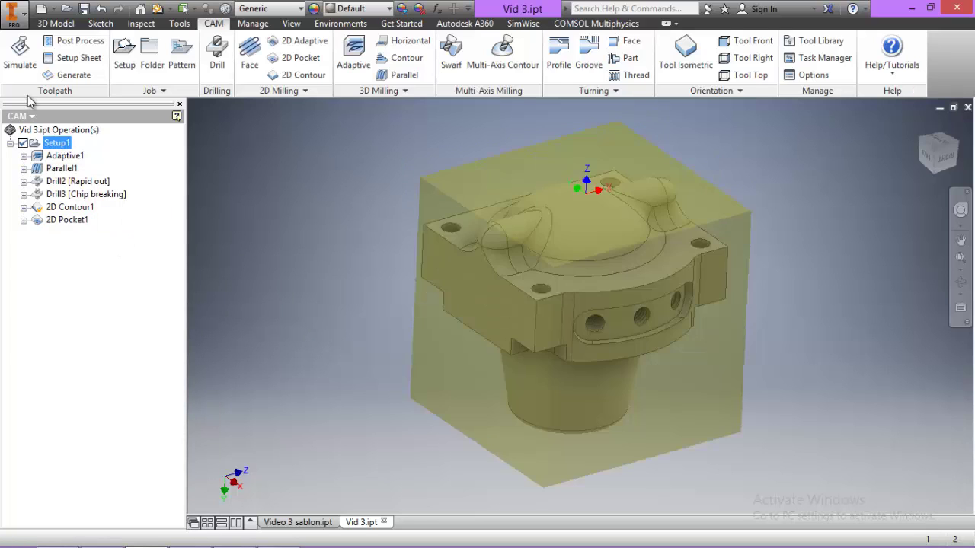
pyautogui.click(20, 55)
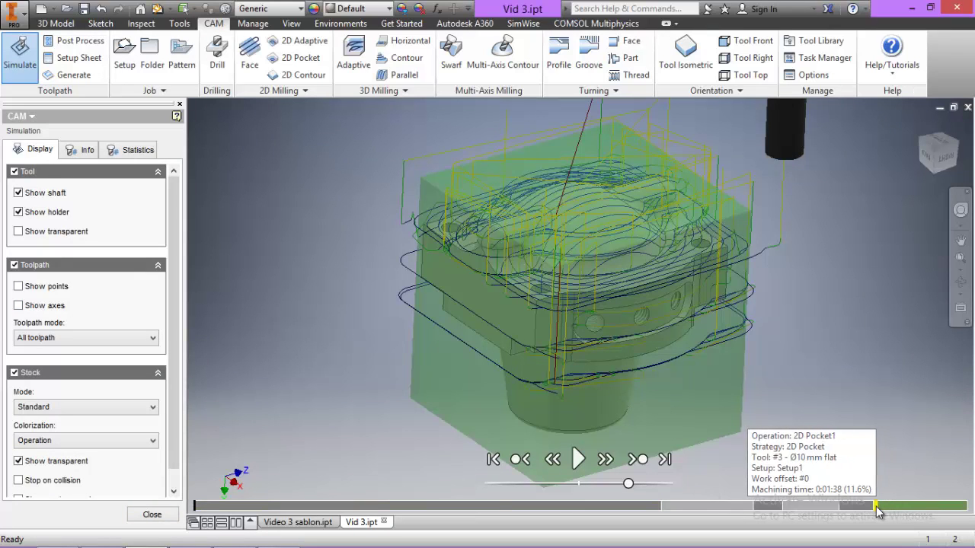
pyautogui.click(876, 508)
pyautogui.click(553, 460)
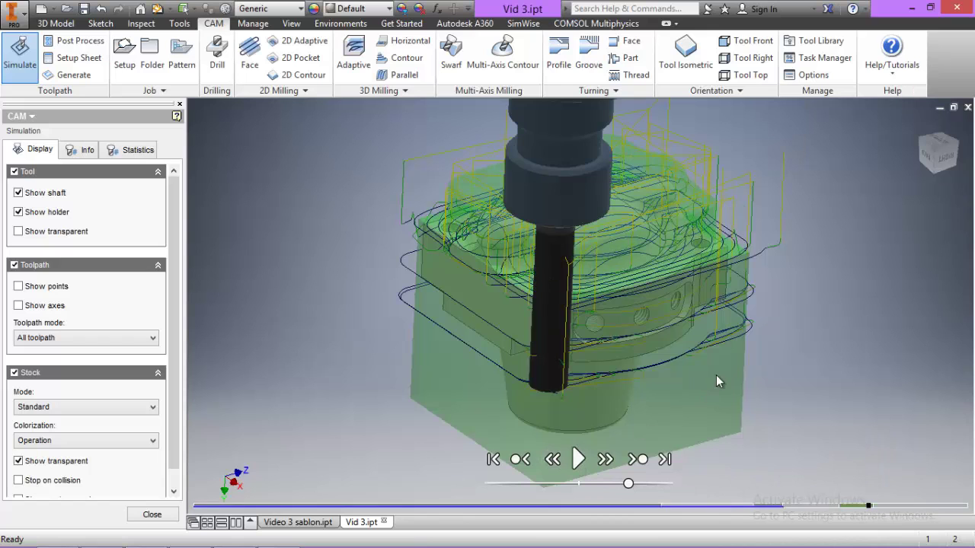
pyautogui.click(579, 459)
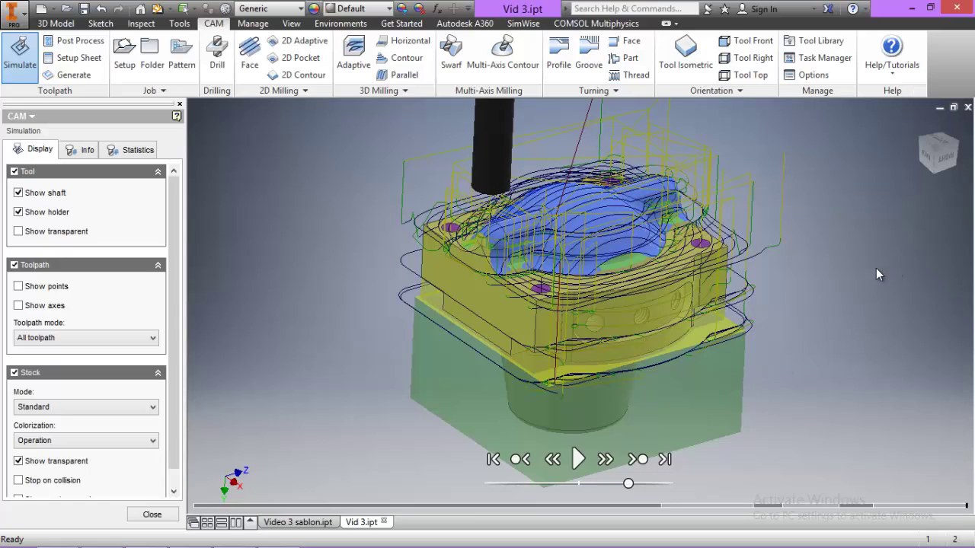
pyautogui.click(151, 514)
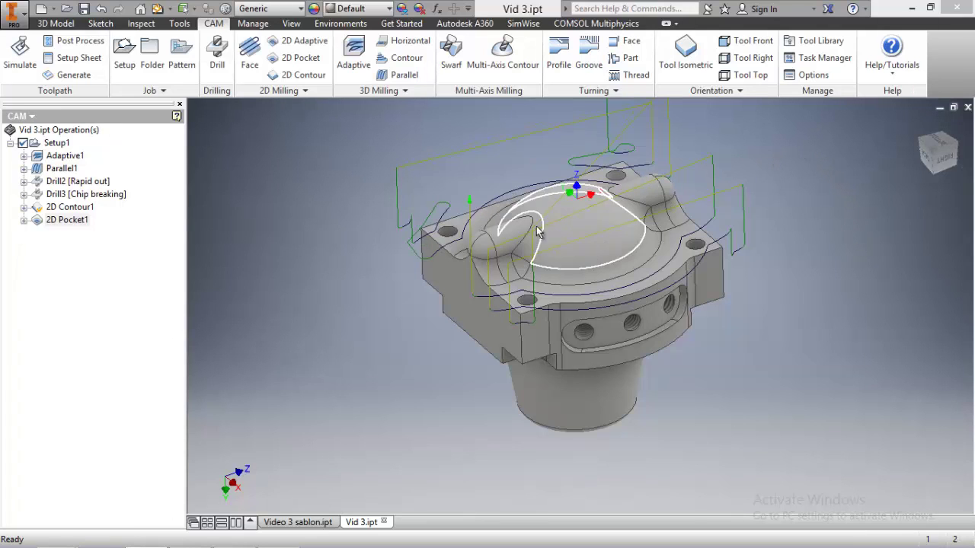
# Create a 3D Parallel operation derived from the existing parallel pass, keeping the #21 Ø8 mm ball mill.
pyautogui.click(60, 170)
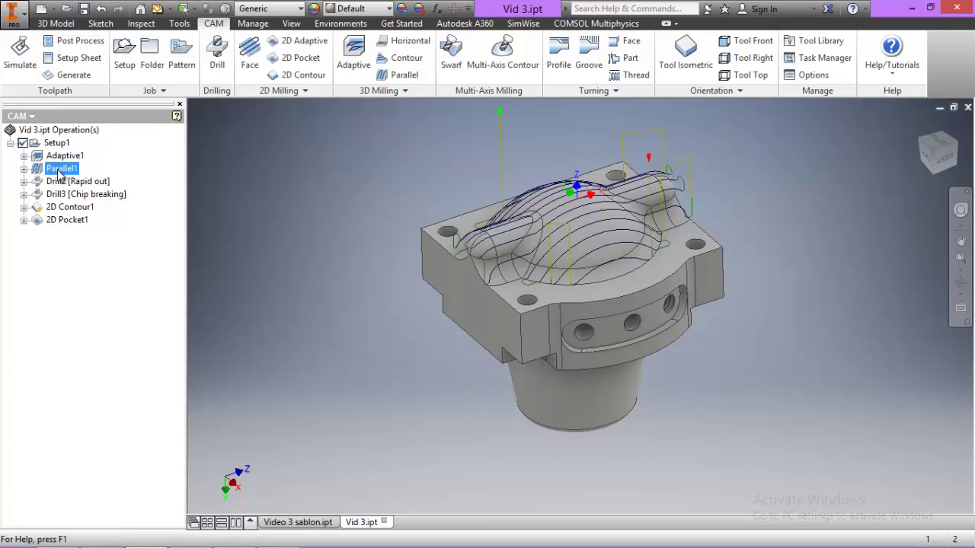
pyautogui.rightClick(60, 171)
pyautogui.moveTo(165, 347)
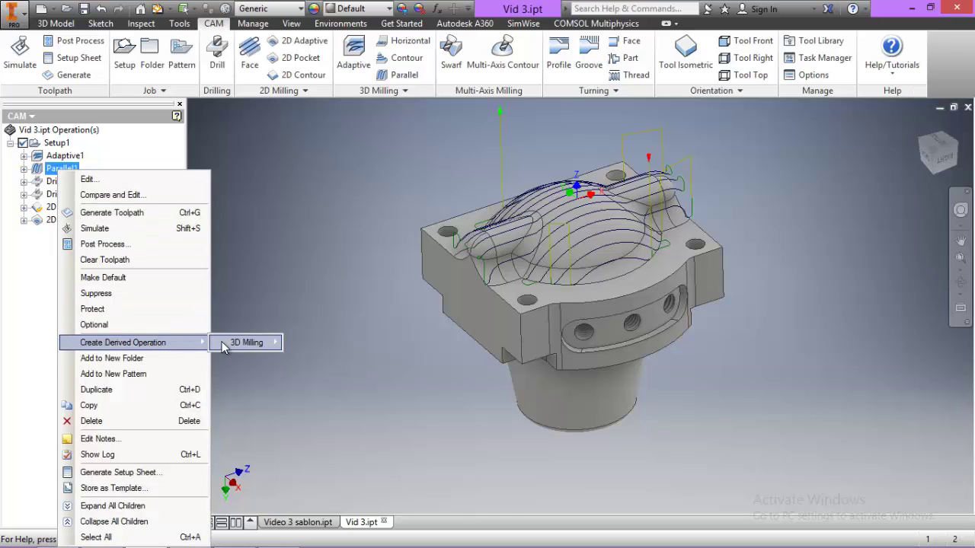
pyautogui.moveTo(246, 344)
pyautogui.click(322, 409)
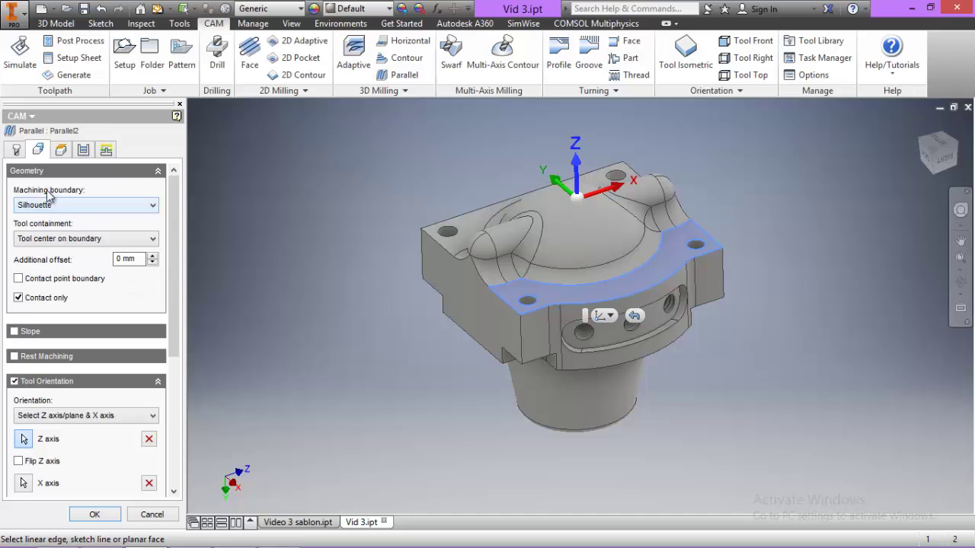
pyautogui.click(17, 150)
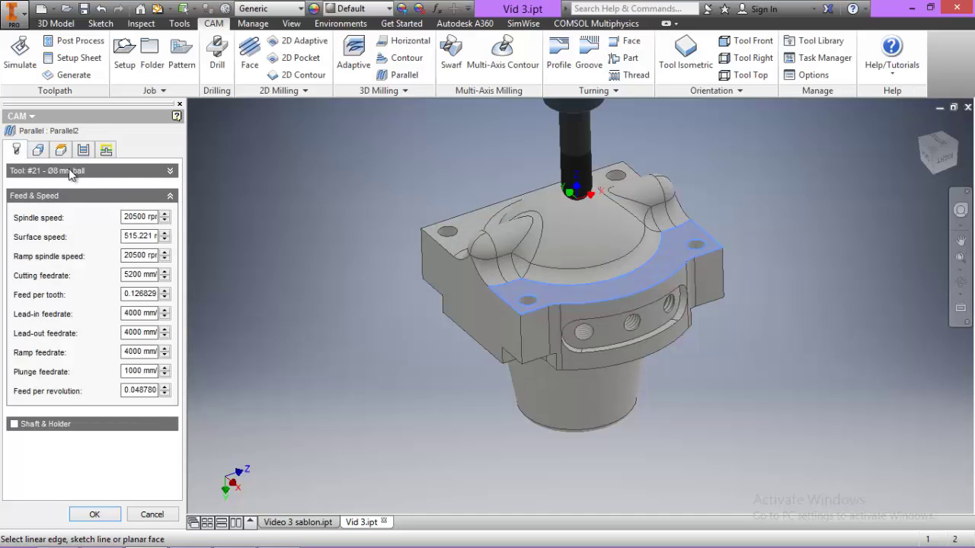
pyautogui.click(69, 171)
pyautogui.click(92, 193)
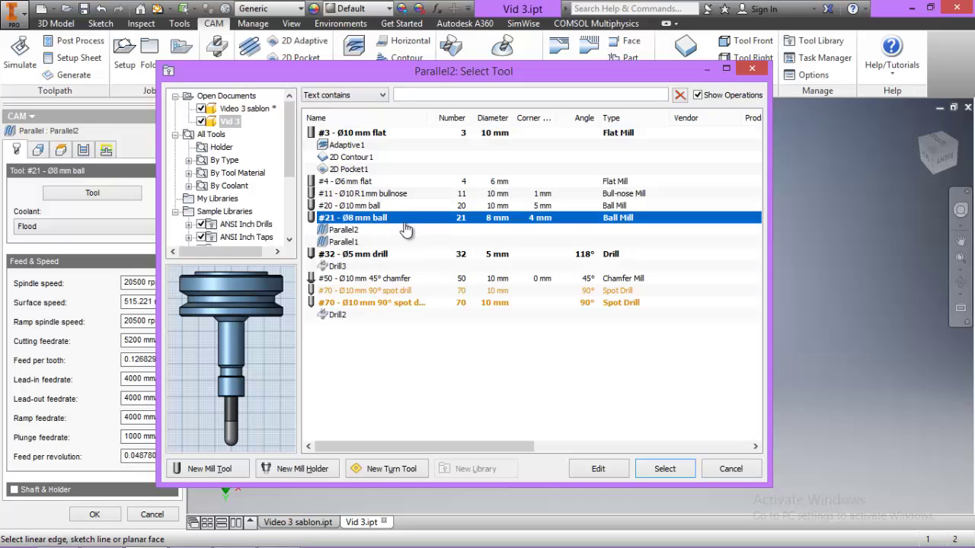
pyautogui.click(661, 470)
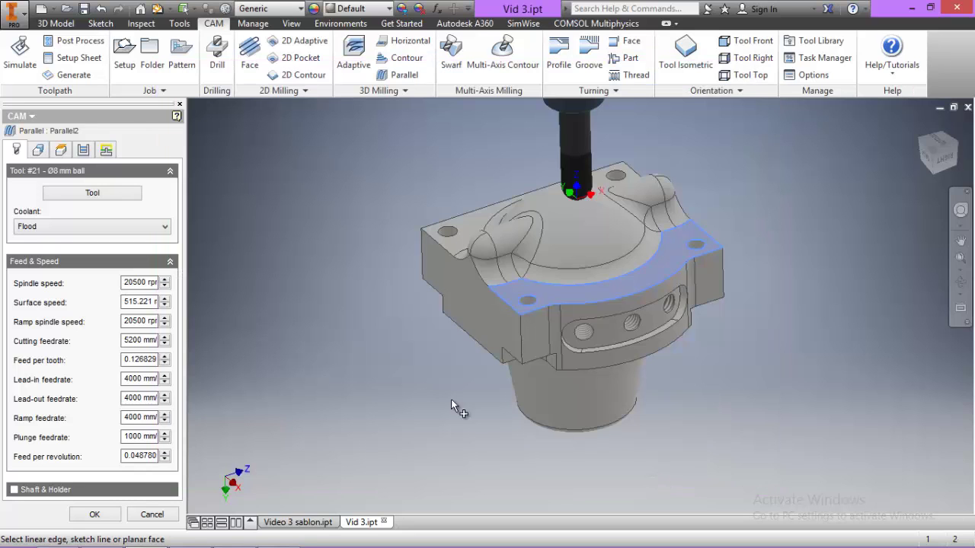
# Set the derived parallel operation's stepover to 0.4 mm and generate its toolpath.
pyautogui.click(39, 150)
pyautogui.click(85, 151)
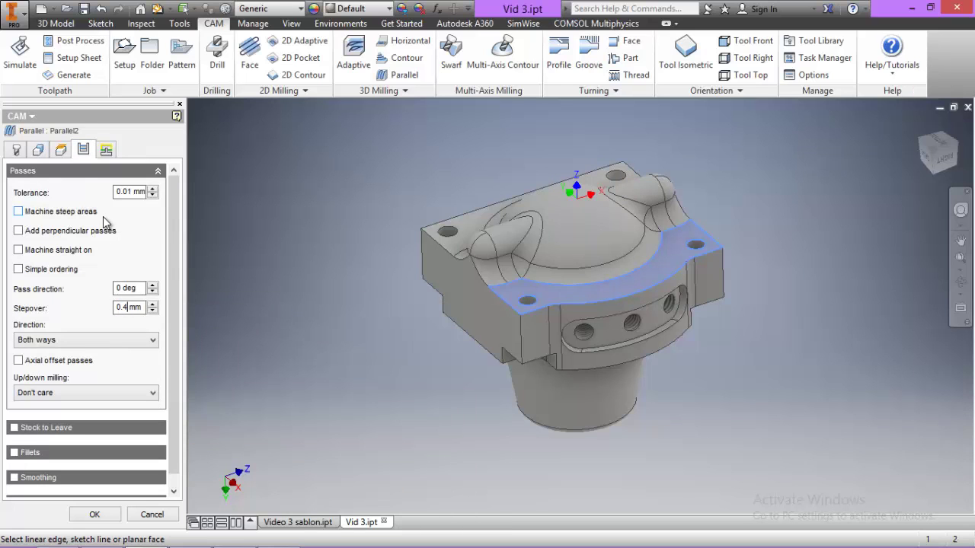
pyautogui.click(93, 515)
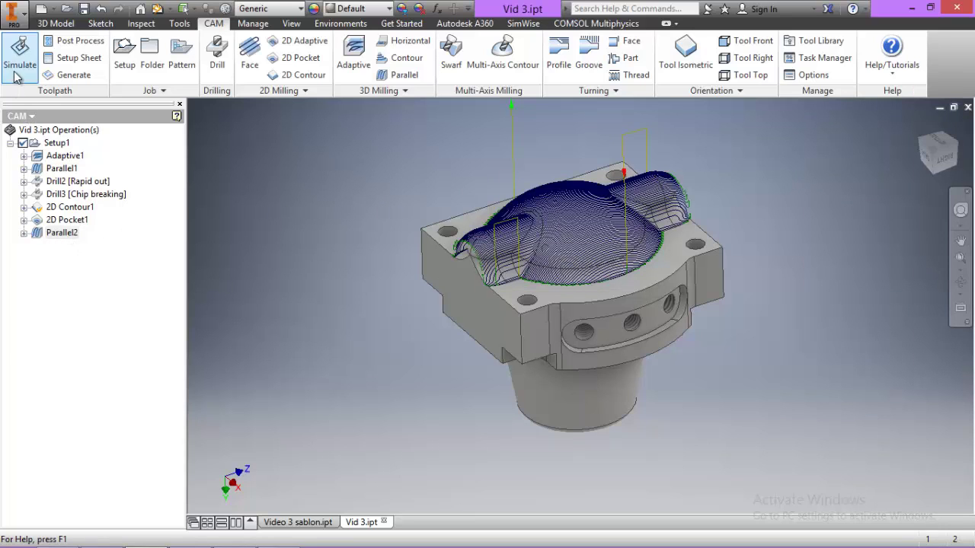
# Simulate the whole setup through the fine parallel finishing of the dome at increased playback speed, and close the simulation.
pyautogui.click(40, 130)
pyautogui.click(55, 143)
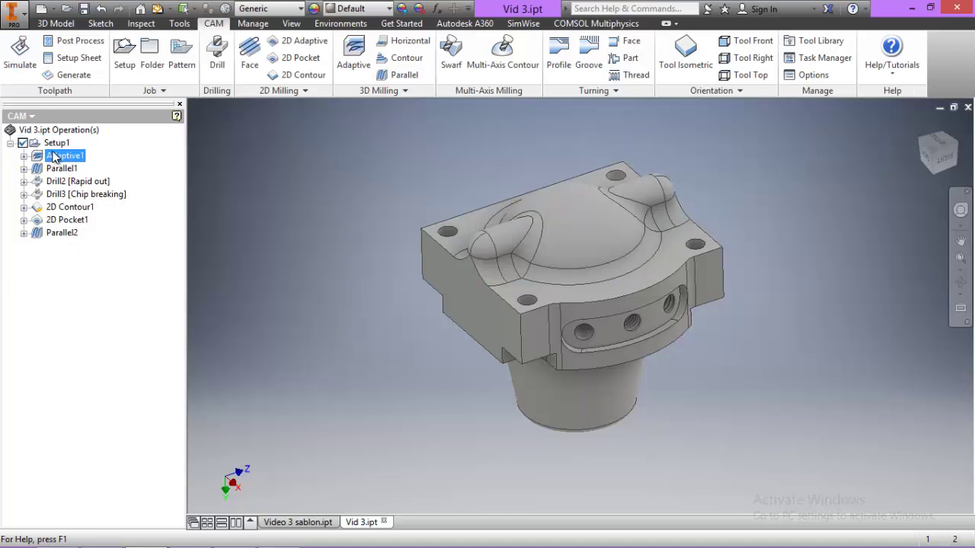
pyautogui.click(20, 54)
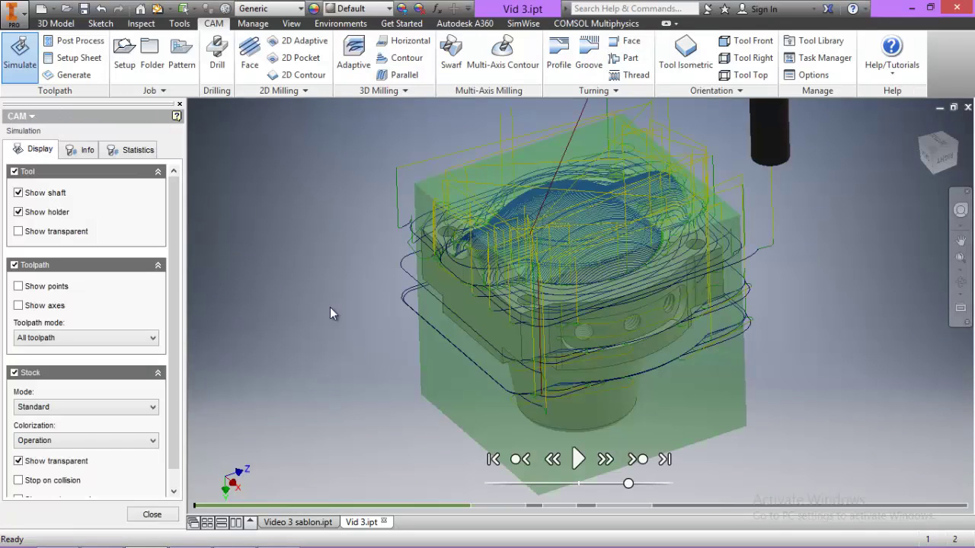
pyautogui.click(658, 507)
pyautogui.click(578, 459)
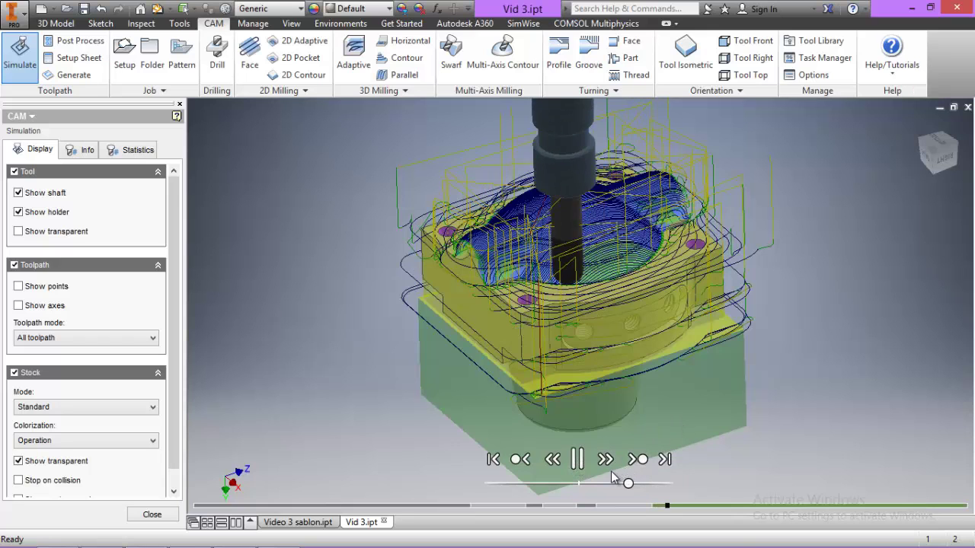
pyautogui.moveTo(628, 483); pyautogui.dragTo(665, 486)
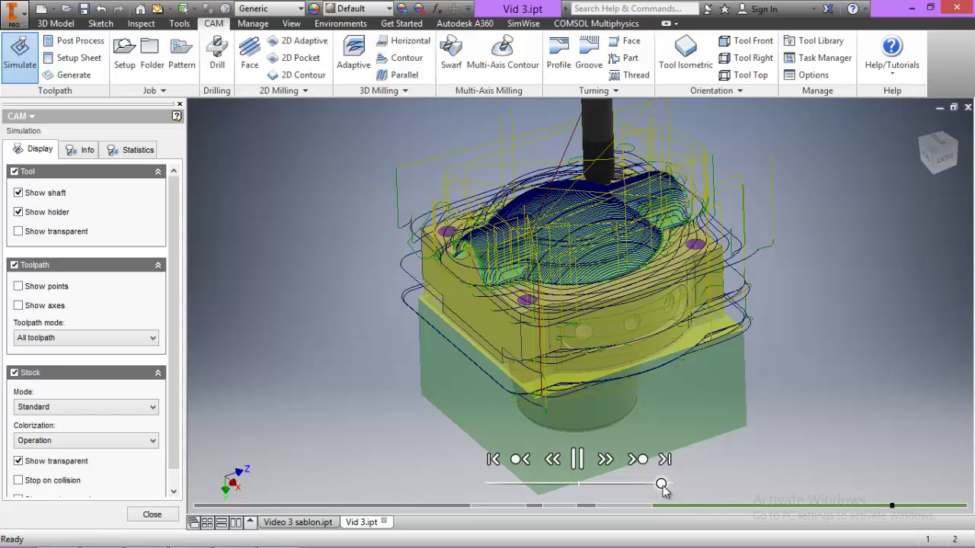
pyautogui.click(577, 459)
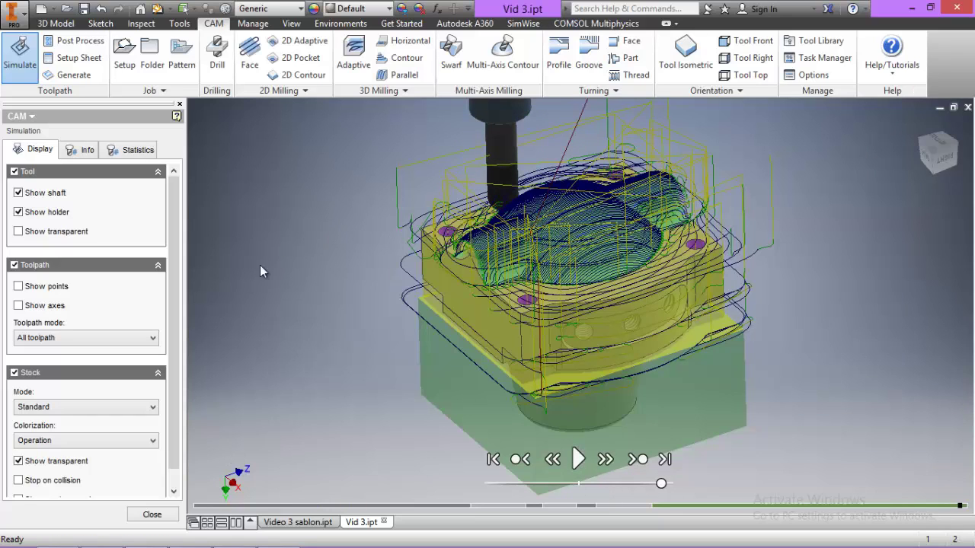
pyautogui.click(152, 515)
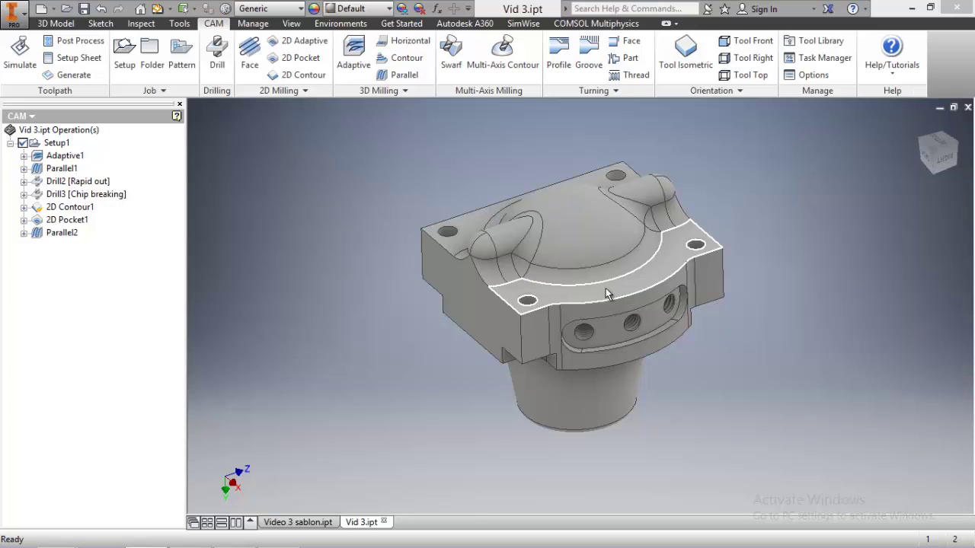
# Start a new 2D Contour operation with the #5 Ø4 mm flat mill from the Tutorial tool library.
pyautogui.click(294, 74)
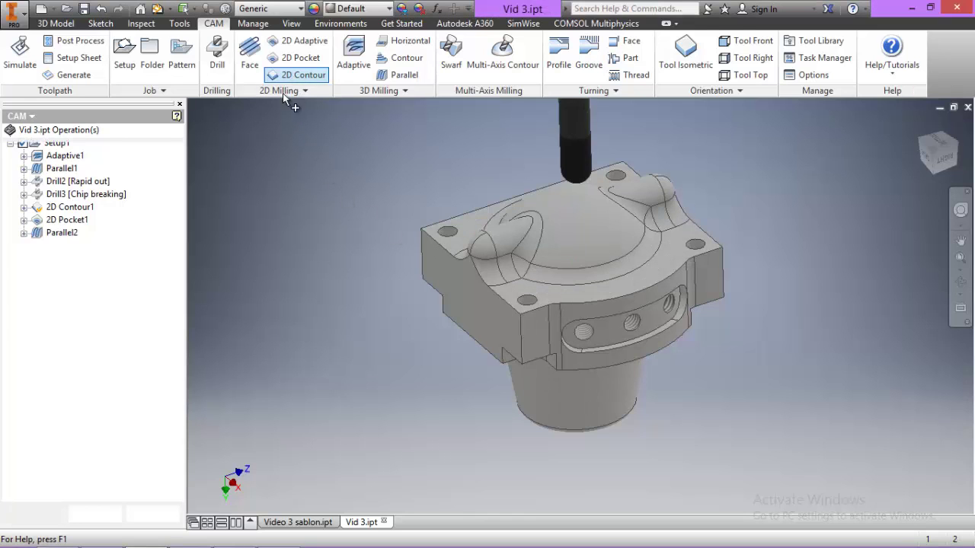
pyautogui.click(93, 192)
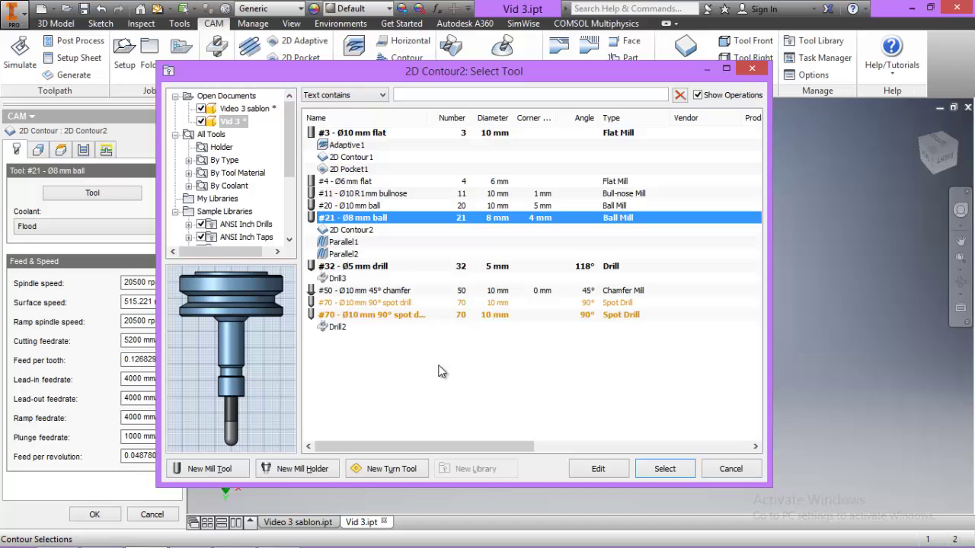
pyautogui.scroll(-3, 290, 239)
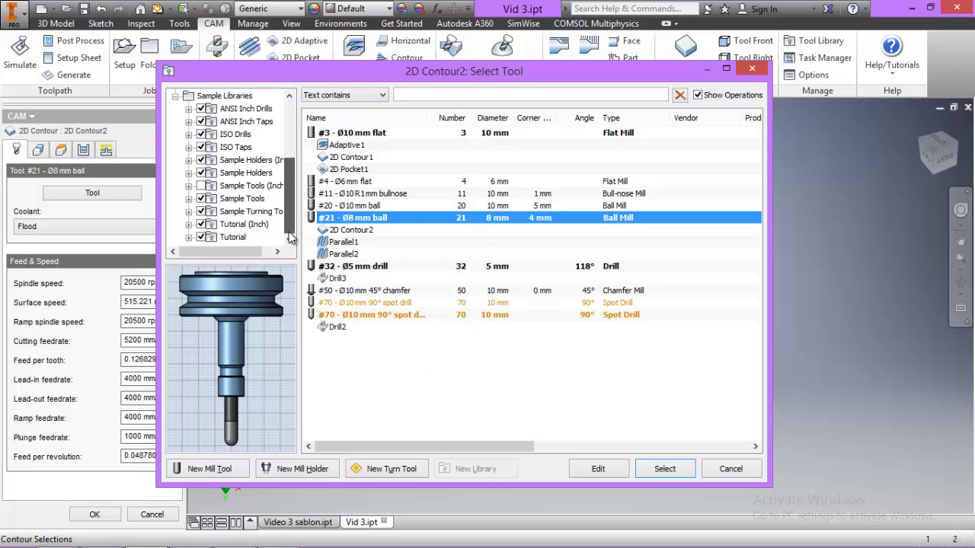
pyautogui.click(244, 237)
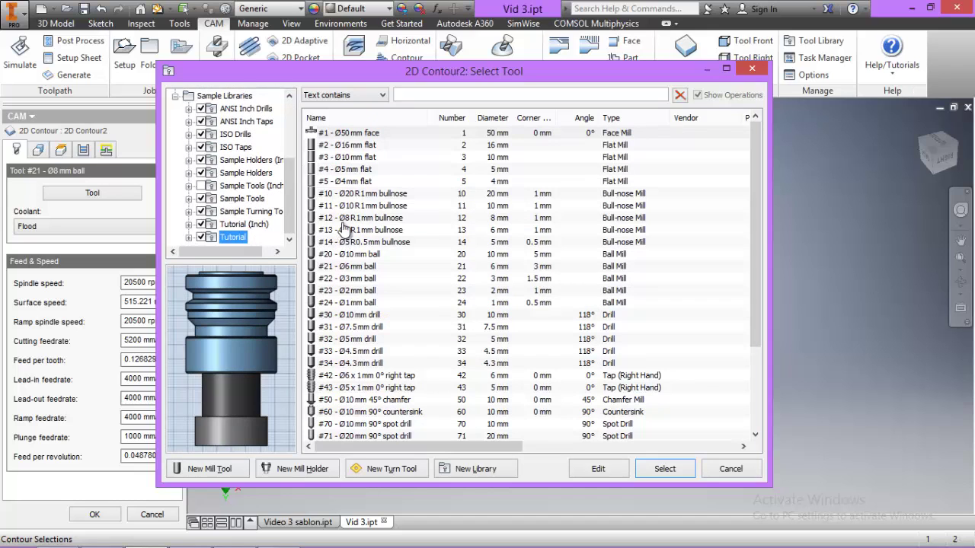
pyautogui.click(366, 181)
pyautogui.click(657, 469)
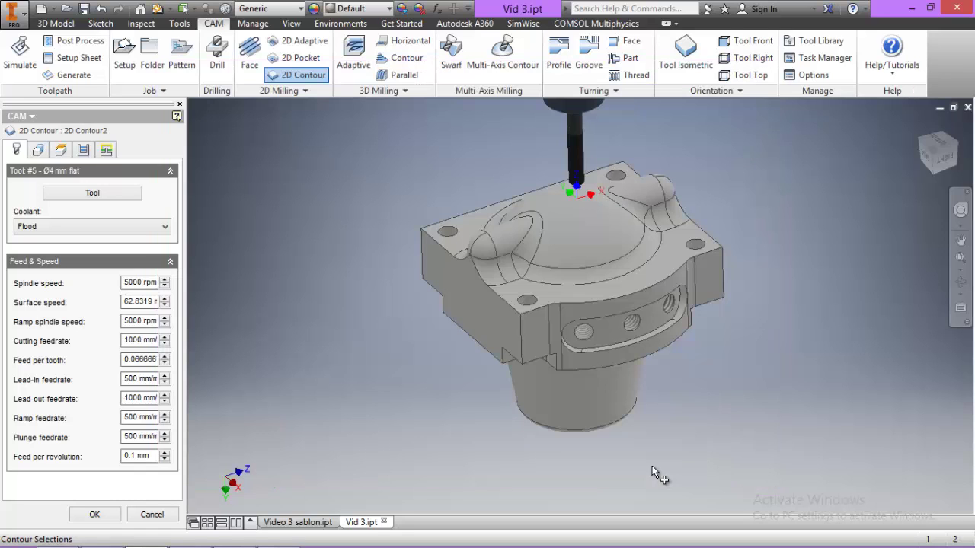
# Select the front and rear edge chains where the dome meets the flange's upper faces as contours, and generate the toolpath.
pyautogui.click(38, 150)
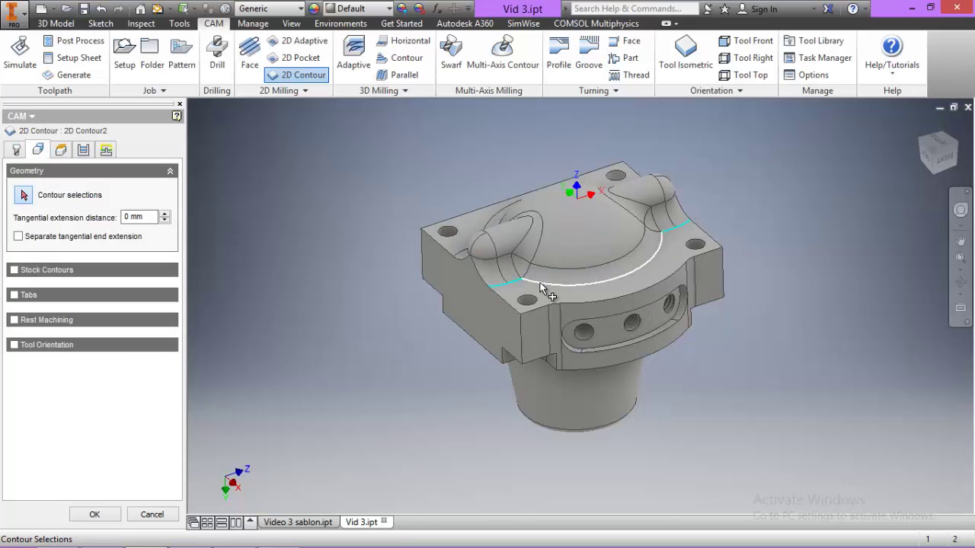
pyautogui.click(491, 287)
pyautogui.click(526, 199)
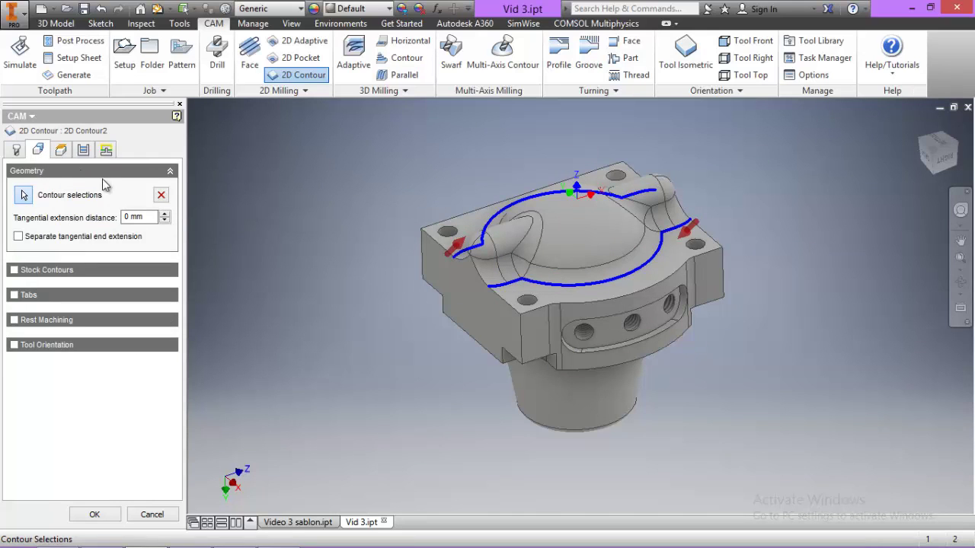
pyautogui.click(61, 150)
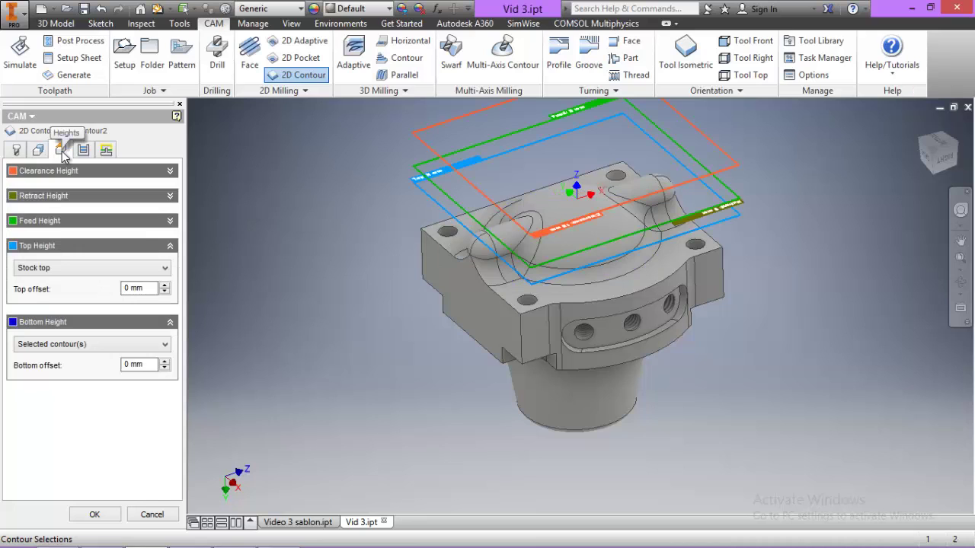
pyautogui.click(83, 155)
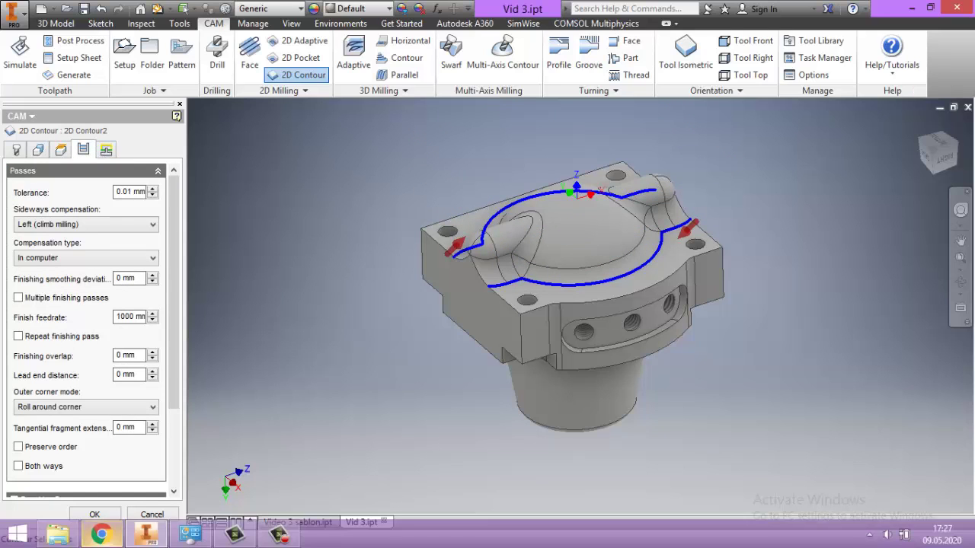
pyautogui.click(94, 514)
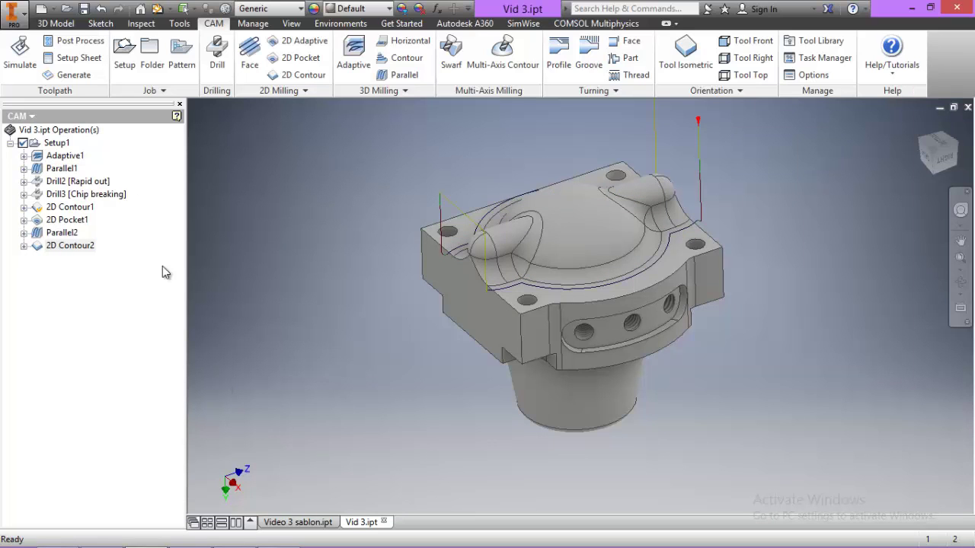
# Simulate the whole setup, slowing playback to examine the 4 mm contour cut along the dome's base, and close the simulation.
pyautogui.click(57, 144)
pyautogui.click(20, 53)
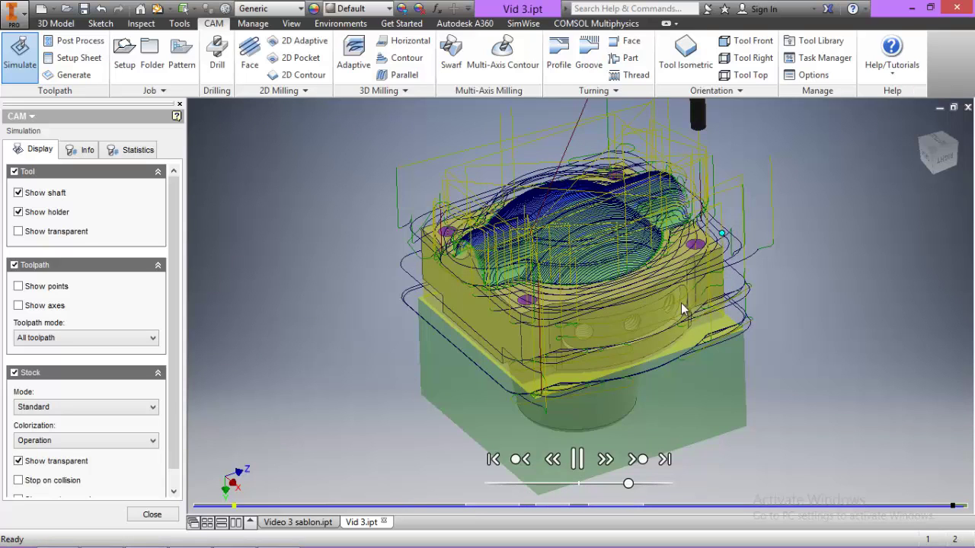
pyautogui.click(578, 461)
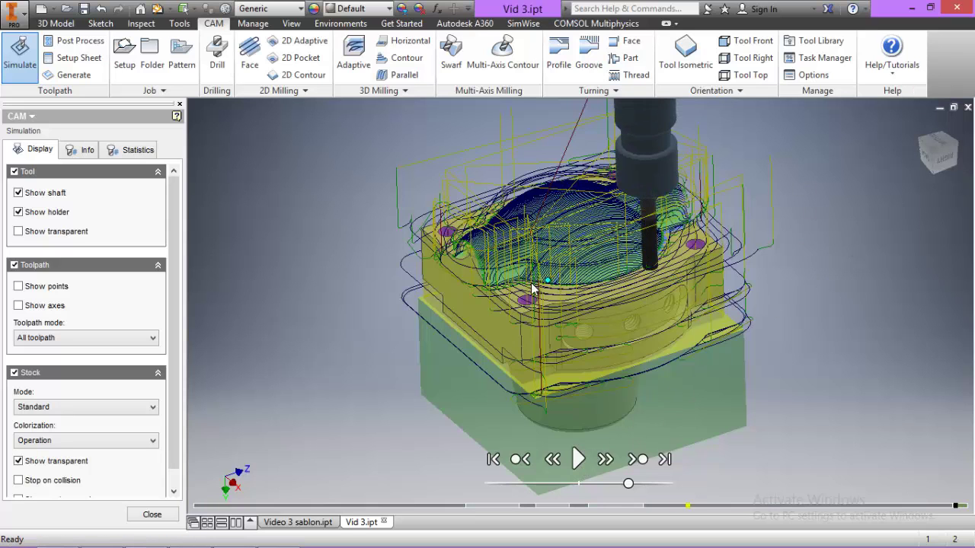
pyautogui.click(508, 285)
pyautogui.scroll(3, 561, 281)
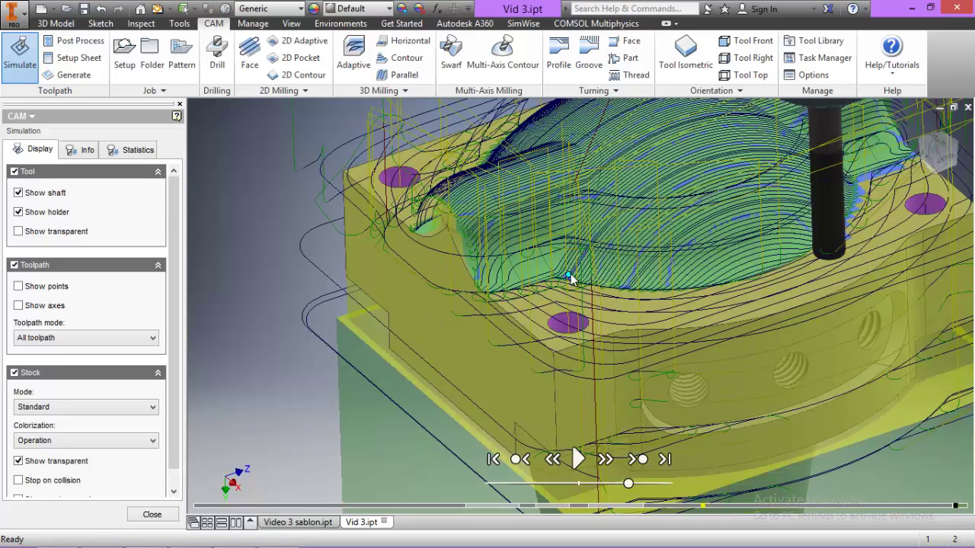
pyautogui.scroll(3, 571, 274)
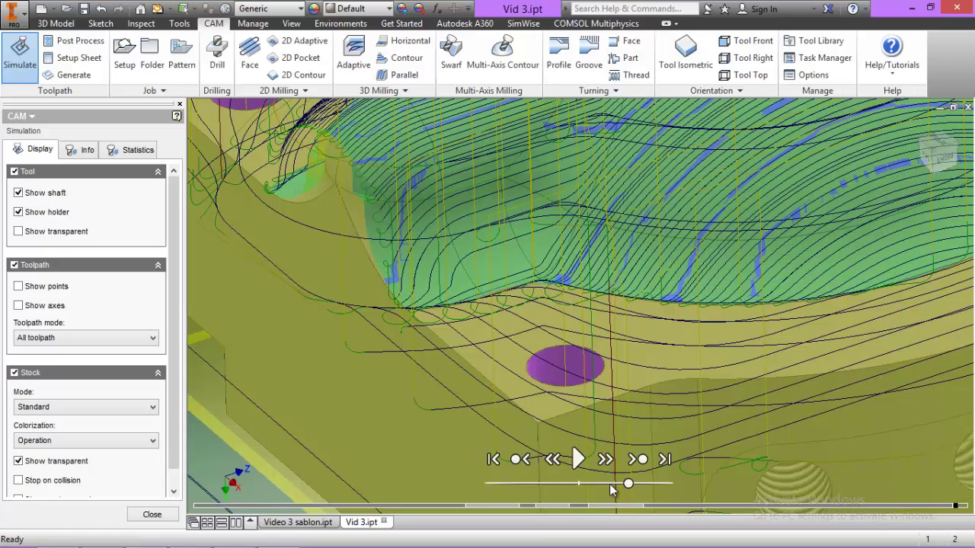
pyautogui.moveTo(628, 483); pyautogui.dragTo(603, 483)
pyautogui.click(578, 460)
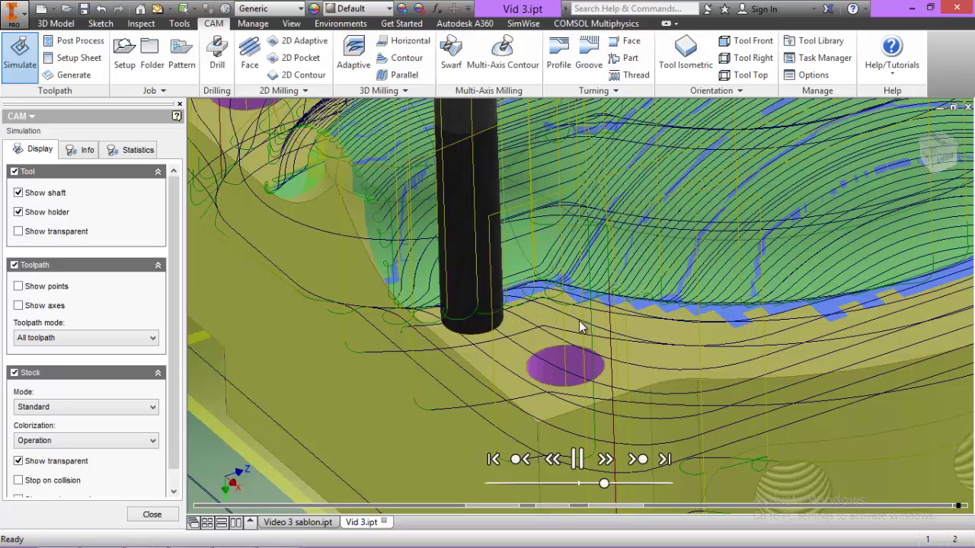
pyautogui.scroll(1, 560, 391)
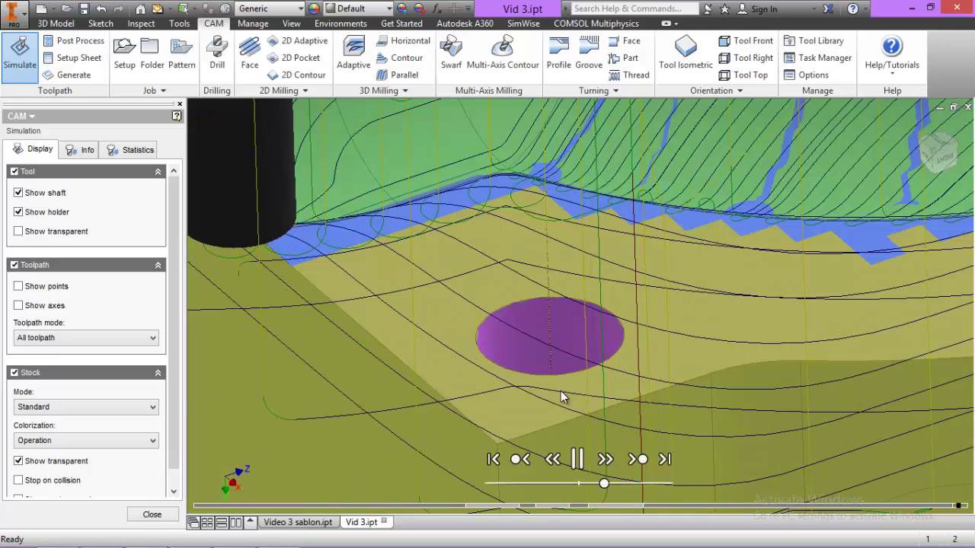
pyautogui.scroll(-8, 560, 391)
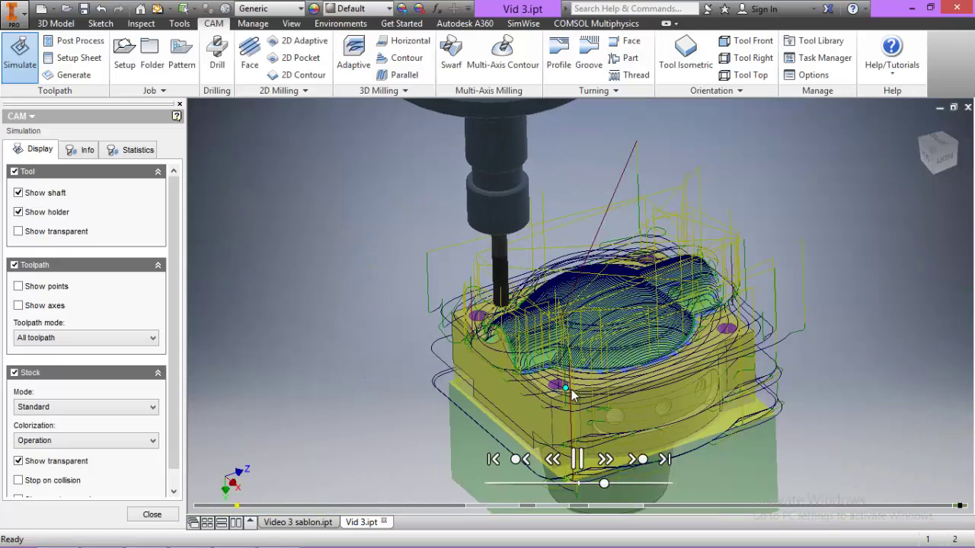
pyautogui.moveTo(607, 483); pyautogui.dragTo(643, 485)
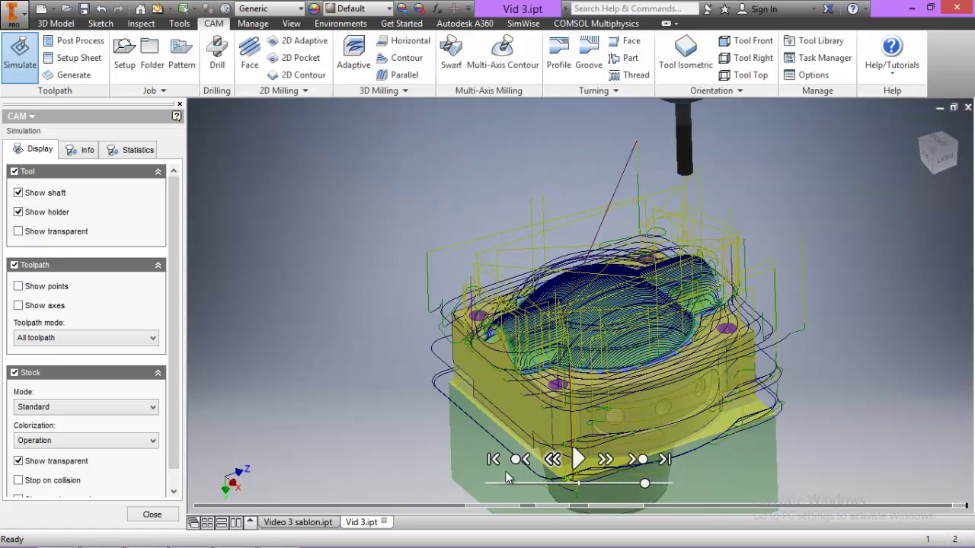
pyautogui.click(152, 514)
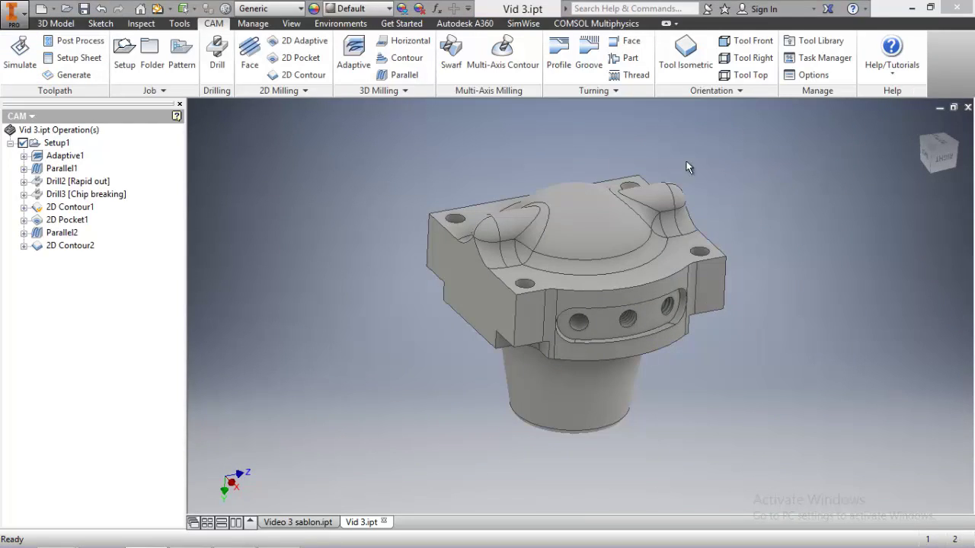
# Start a new 2D Contour operation with the #50 Ø10 mm 45° chamfer mill from the Tutorial tool library.
pyautogui.click(287, 74)
pyautogui.click(125, 194)
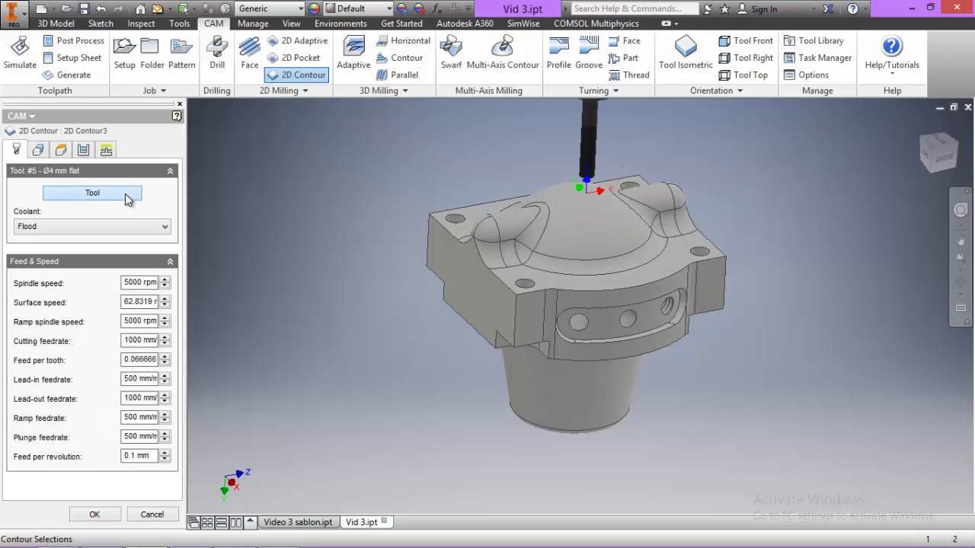
pyautogui.scroll(-3, 295, 230)
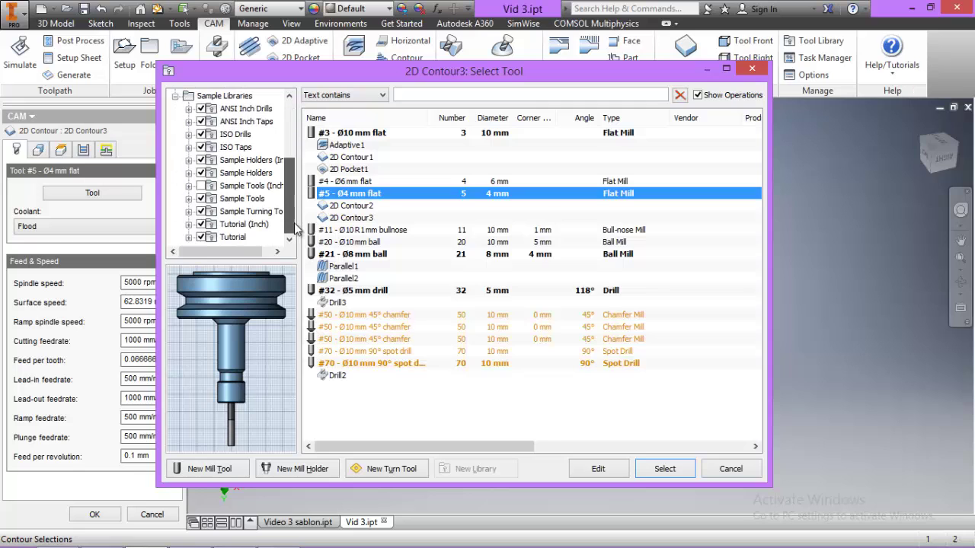
pyautogui.click(233, 237)
pyautogui.click(385, 401)
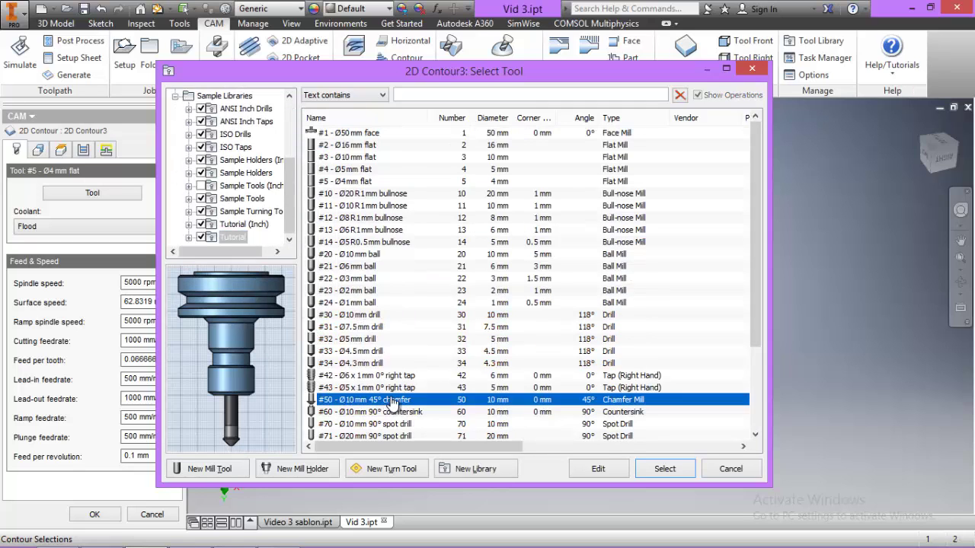
pyautogui.click(661, 470)
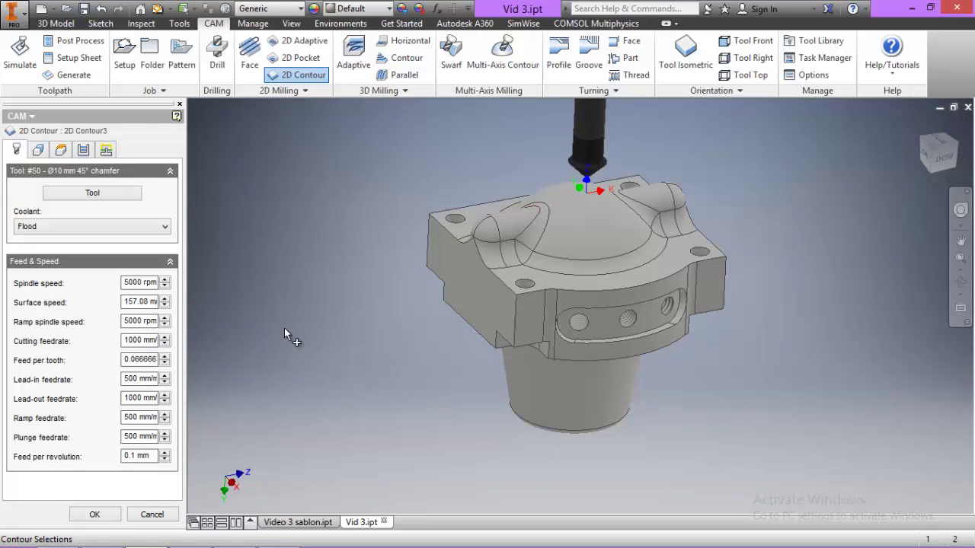
# Select the front flange's upper outer edges as an open contour, with separate tangential start and end extensions of -5 mm.
pyautogui.click(38, 150)
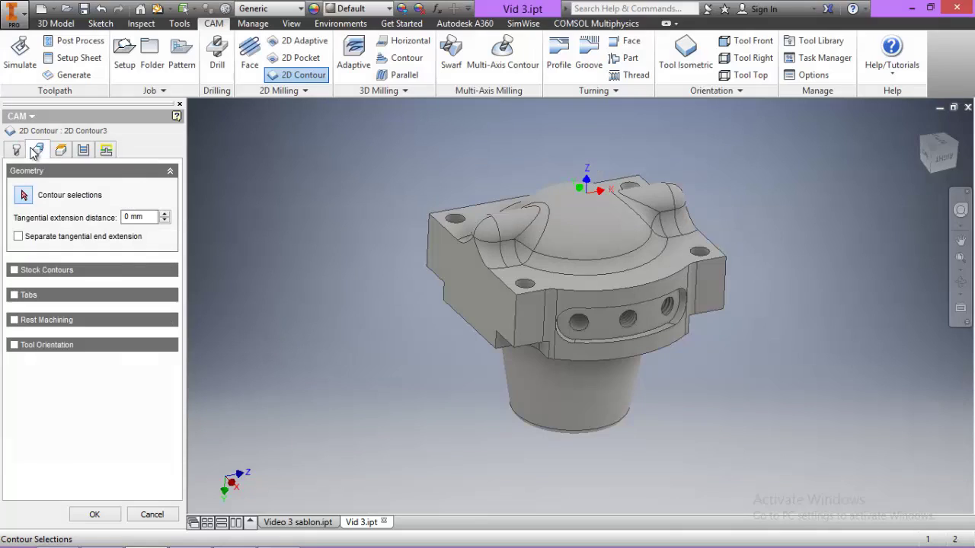
pyautogui.click(496, 275)
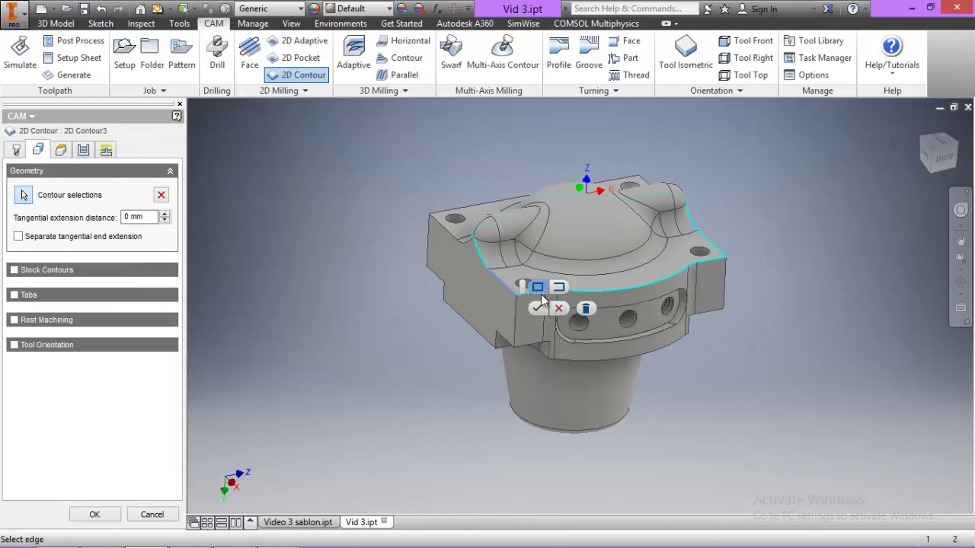
pyautogui.click(557, 290)
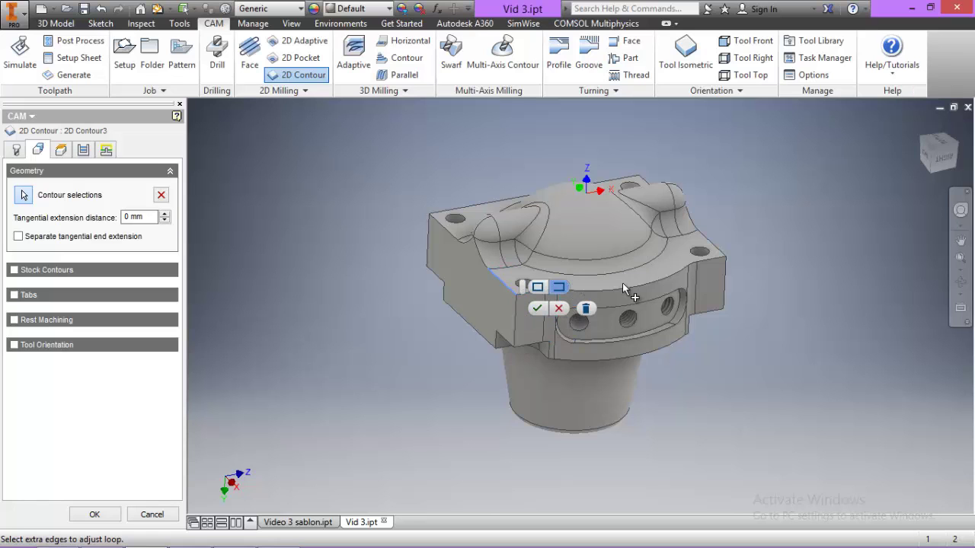
pyautogui.scroll(3, 623, 284)
pyautogui.scroll(-2, 594, 285)
pyautogui.scroll(-5, 611, 282)
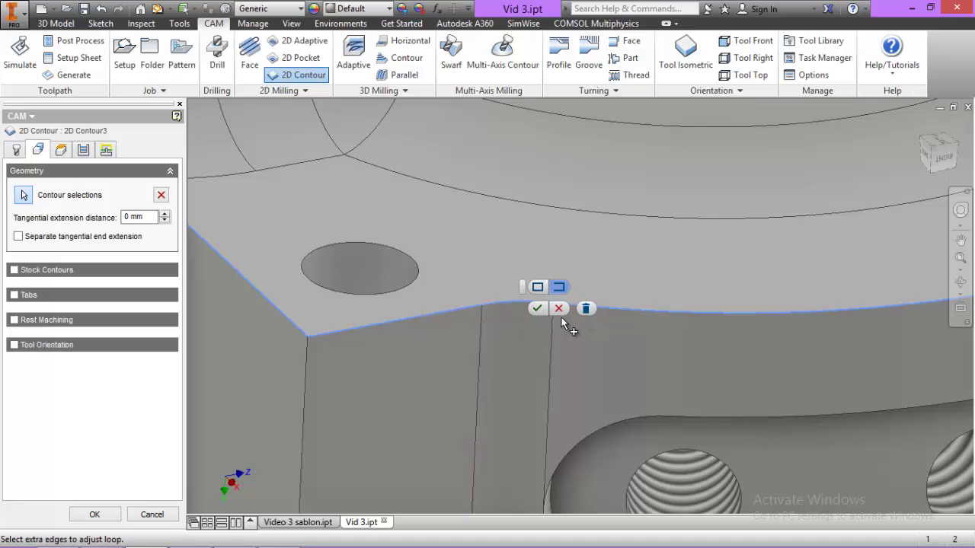
pyautogui.scroll(5, 407, 355)
pyautogui.scroll(-5, 407, 355)
pyautogui.click(671, 272)
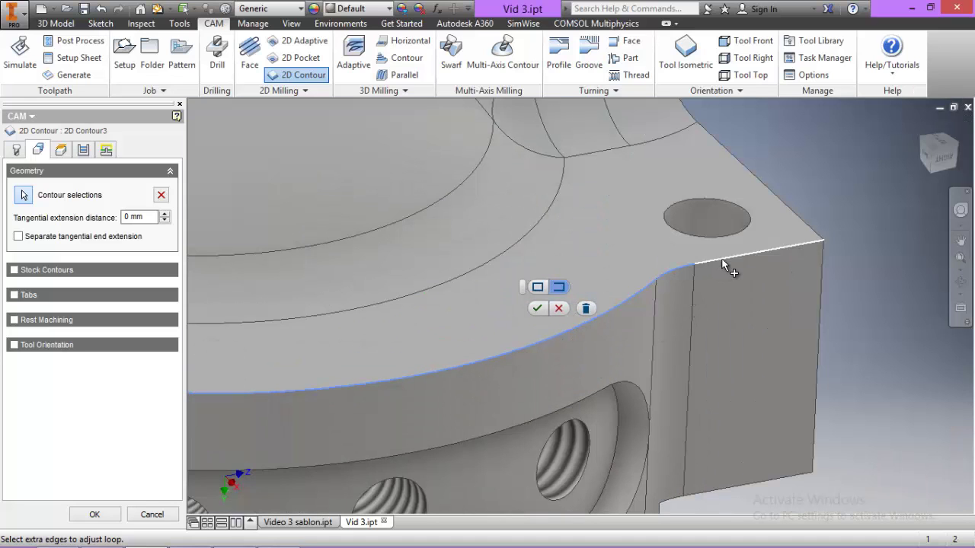
pyautogui.scroll(5, 774, 192)
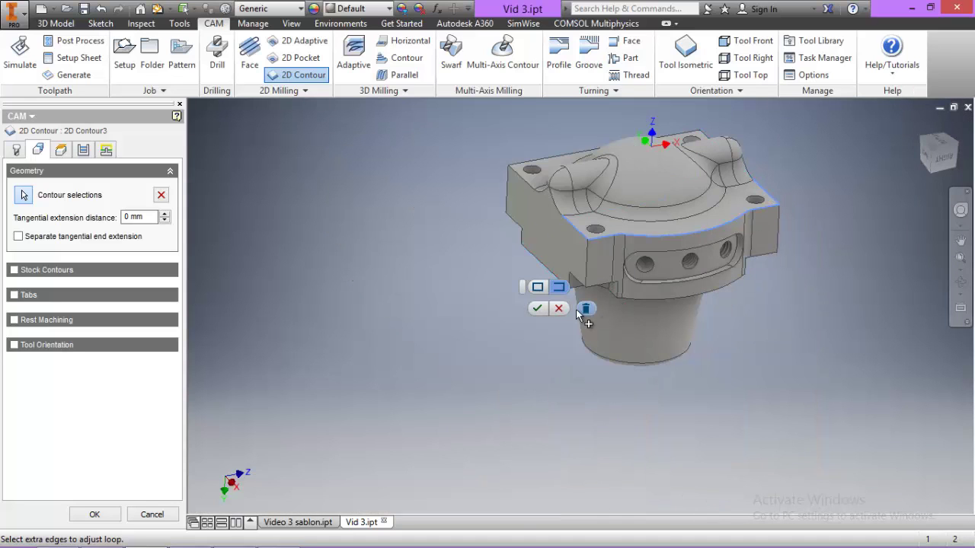
pyautogui.click(538, 309)
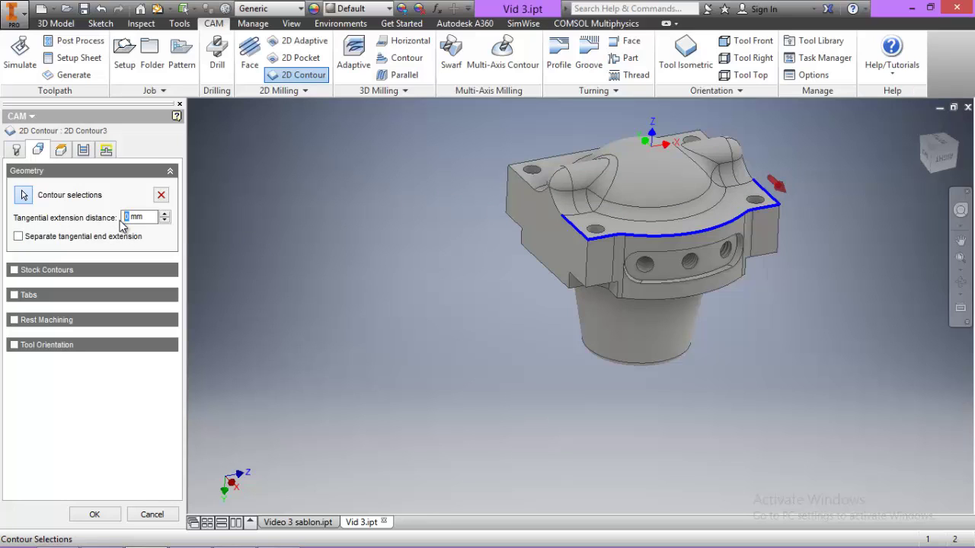
pyautogui.click(18, 237)
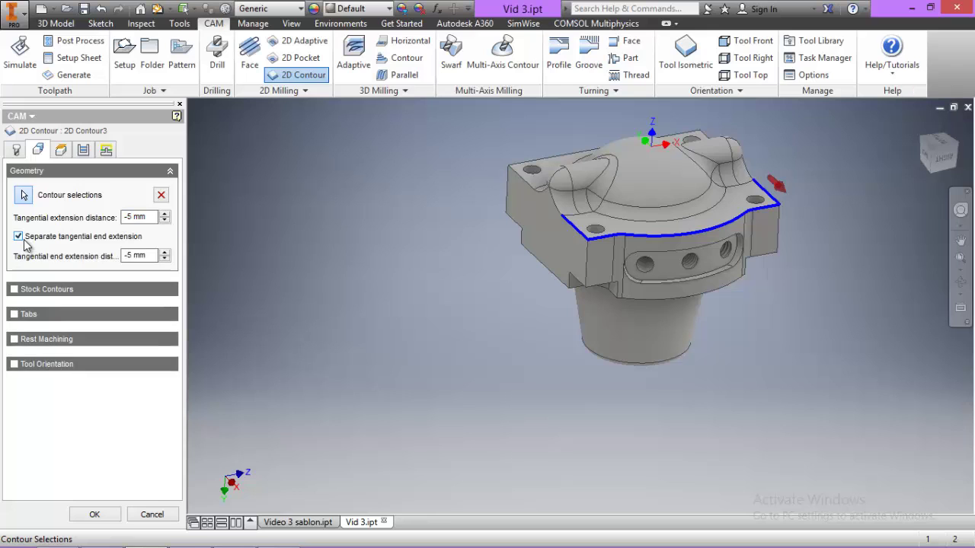
# Set the chamfer width to 0.1 mm for the front edge contour and generate the toolpath.
pyautogui.click(65, 155)
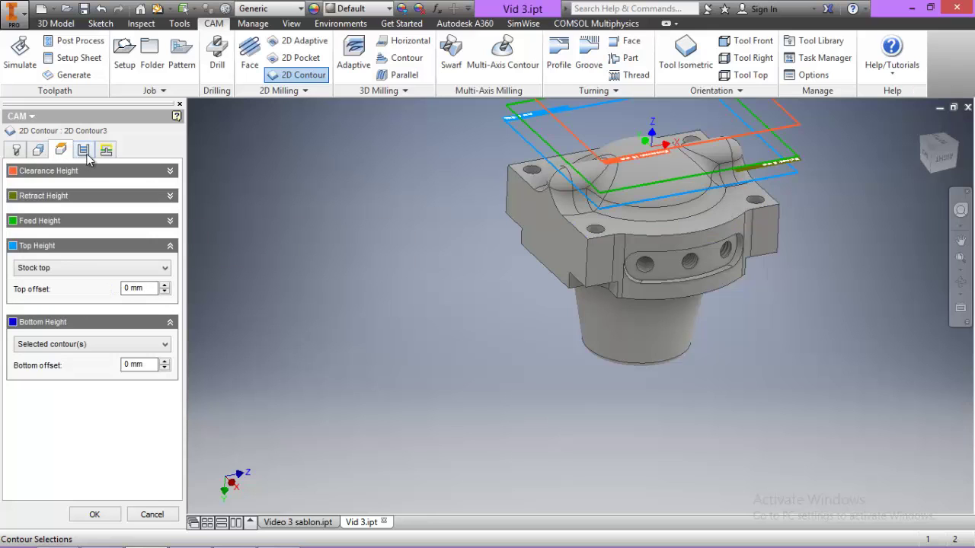
pyautogui.click(83, 149)
pyautogui.scroll(-1, 172, 368)
pyautogui.scroll(-4, 172, 368)
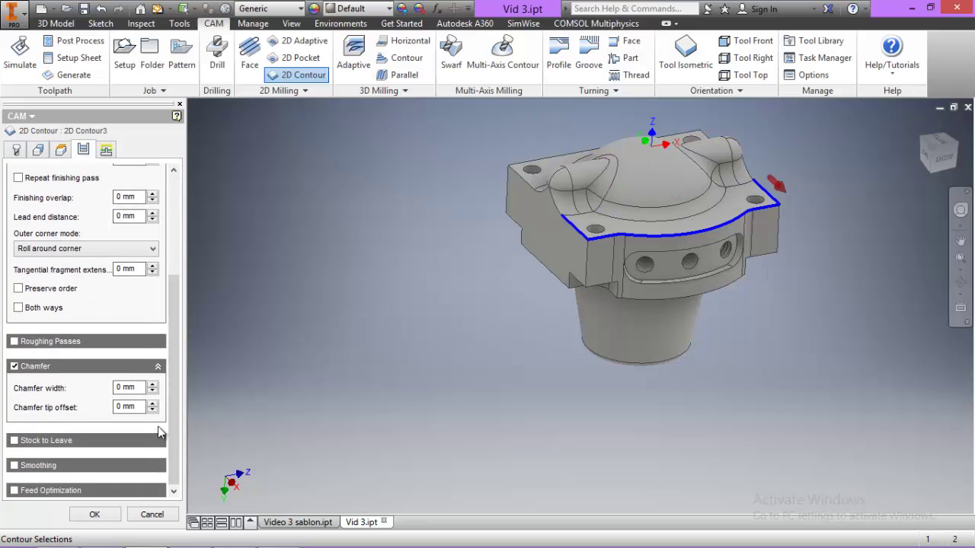
pyautogui.click(122, 390)
pyautogui.write('.1')
pyautogui.click(96, 516)
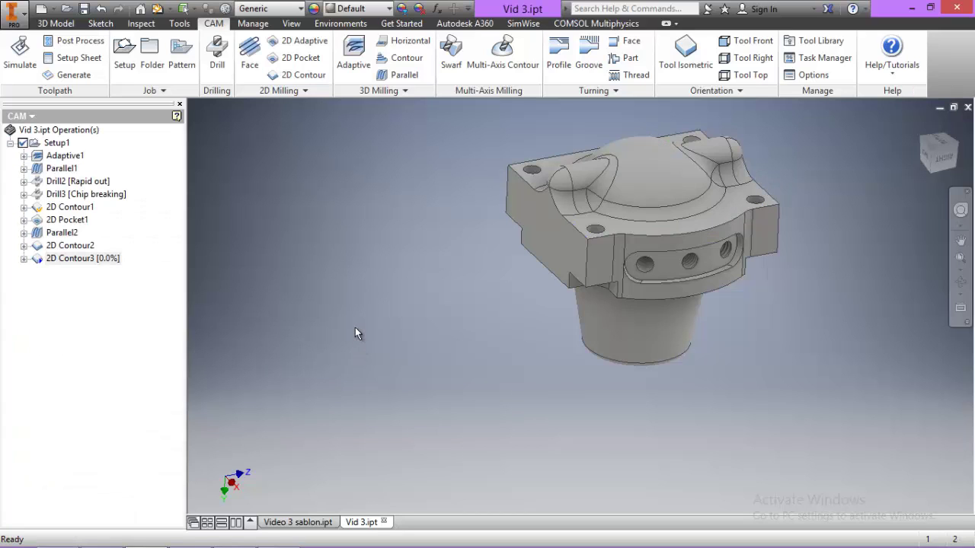
pyautogui.scroll(-4, 733, 158)
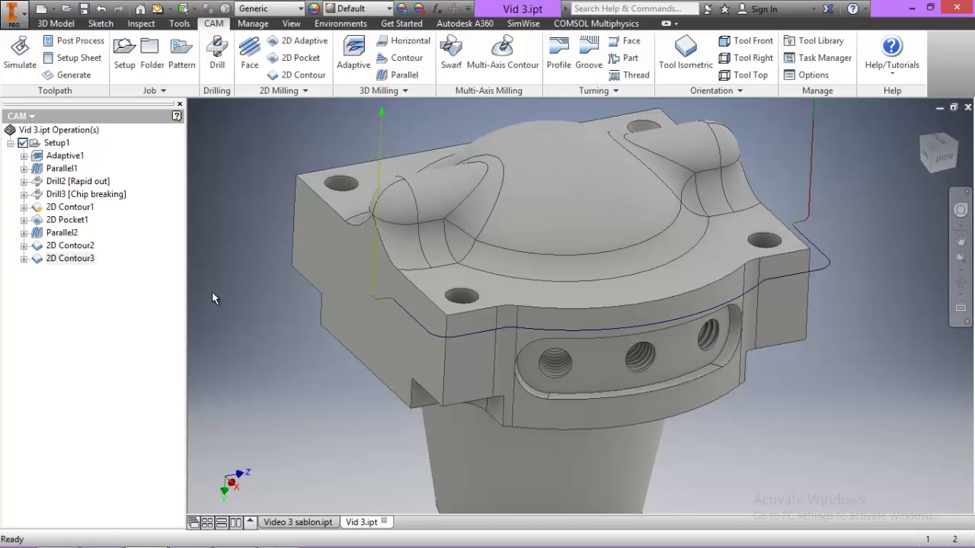
# Simulate the whole setup up to the chamfer contour, slowing playback and pausing while the chamfer mill is at the flange edge.
pyautogui.click(56, 142)
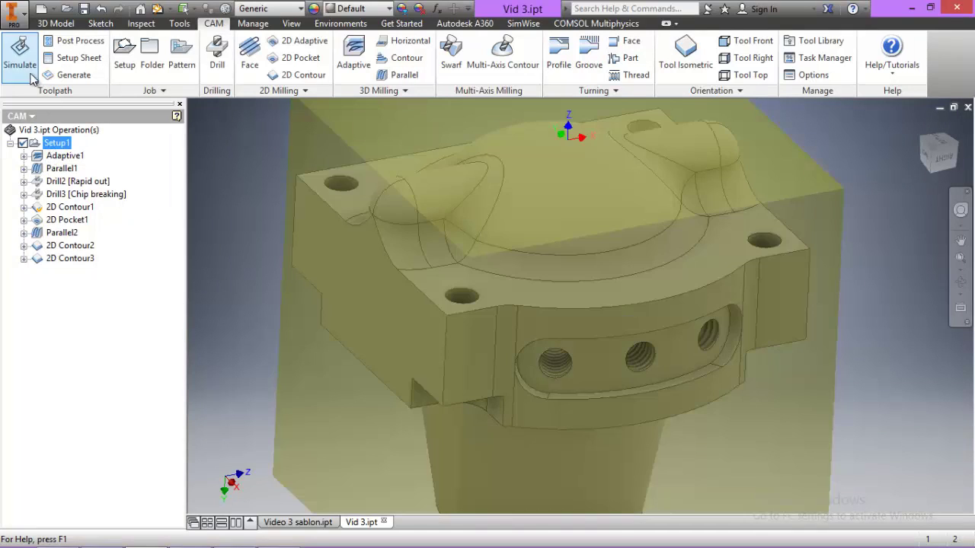
pyautogui.click(19, 54)
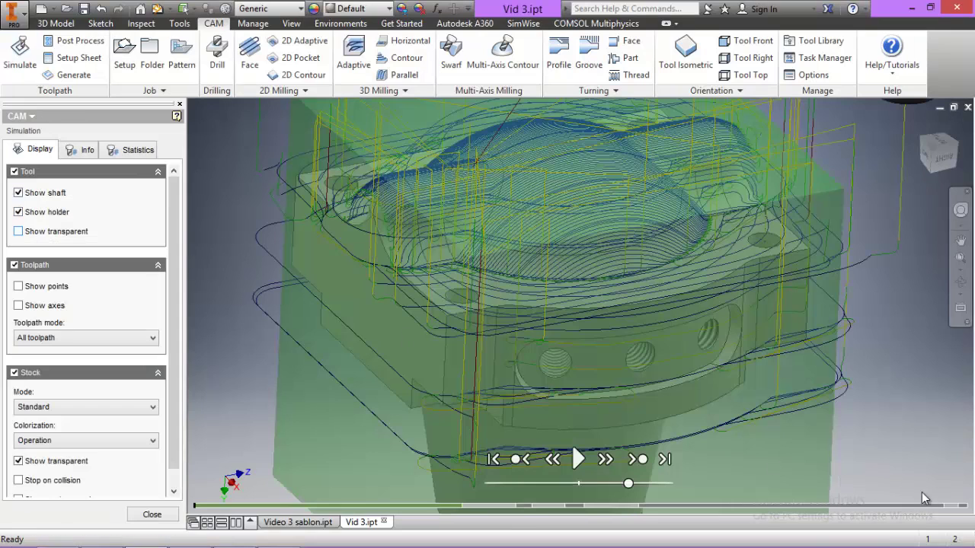
pyautogui.click(961, 506)
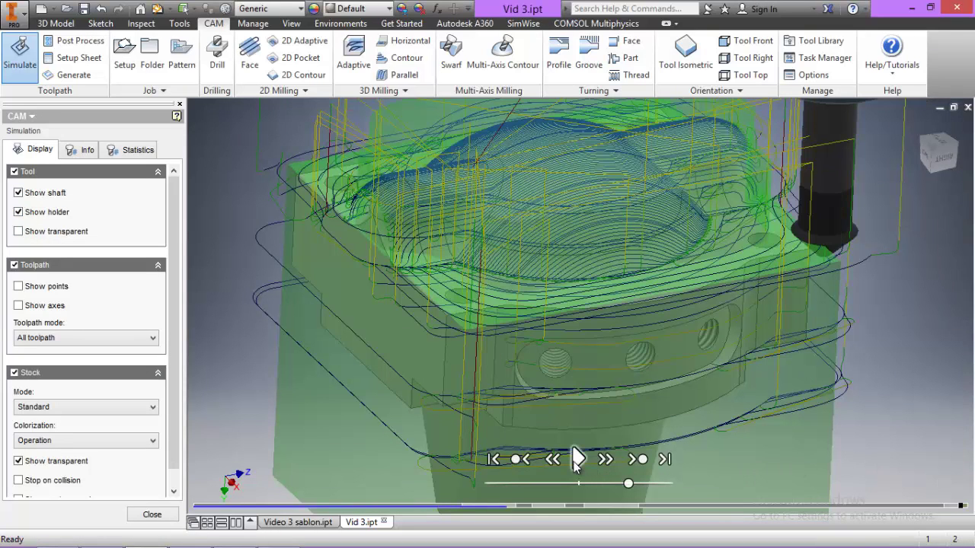
pyautogui.click(962, 506)
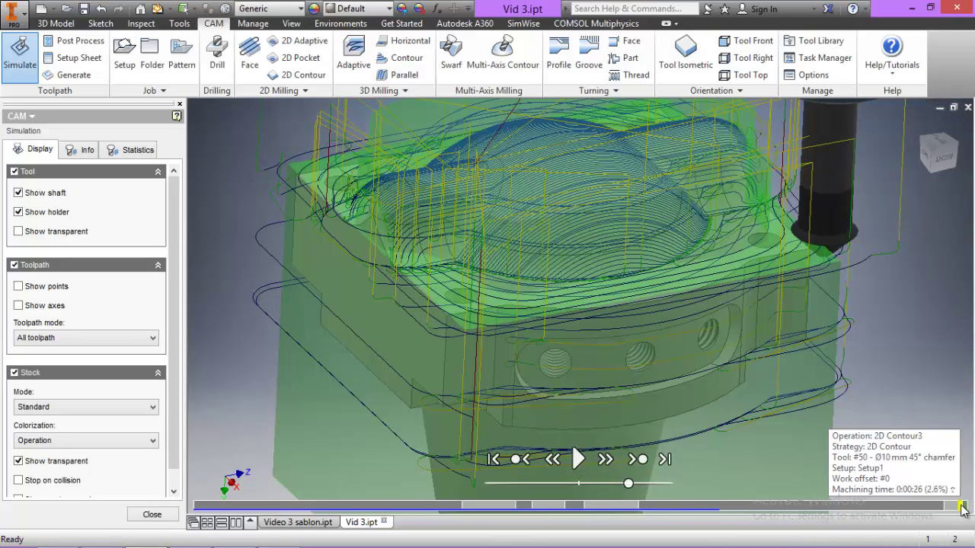
pyautogui.click(577, 461)
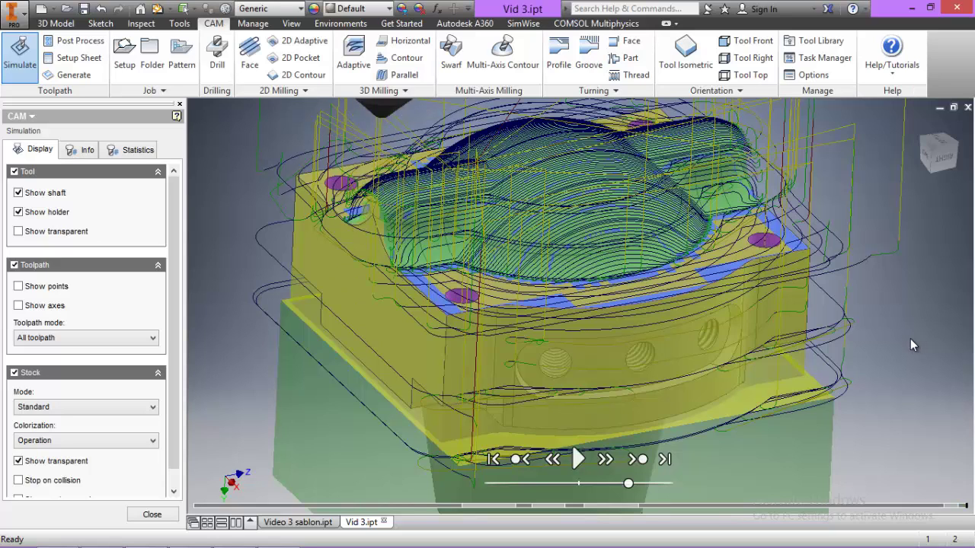
pyautogui.click(578, 459)
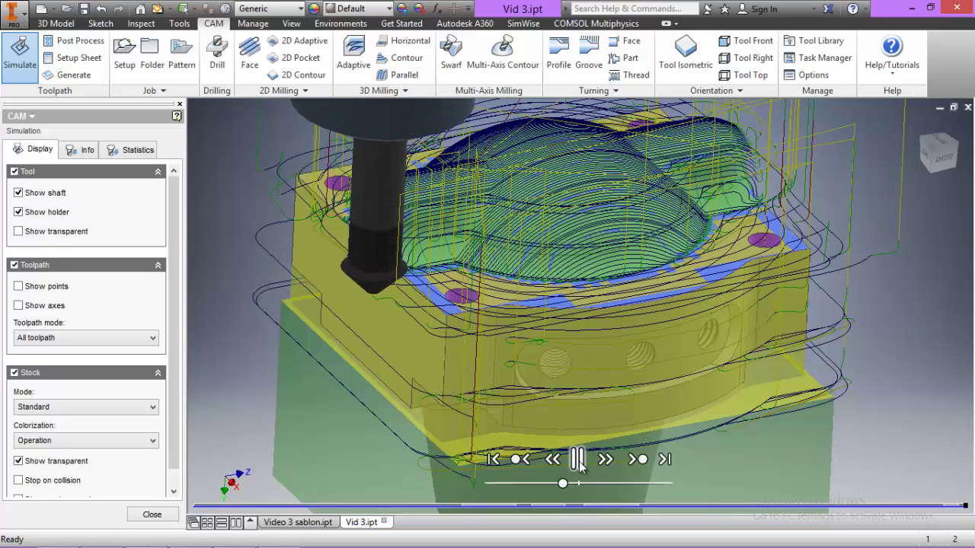
pyautogui.click(579, 461)
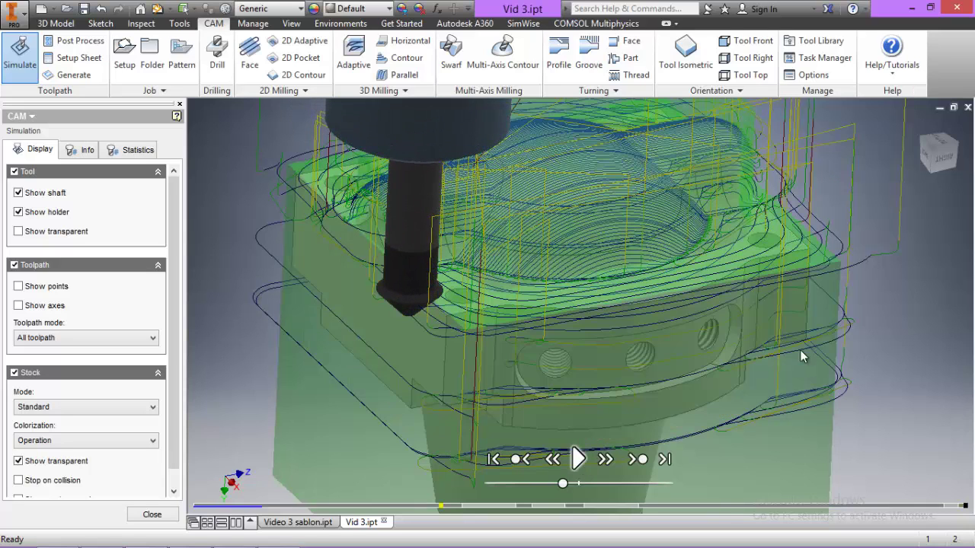
# Examine the chamfer mill's contact with the flange edge from the right side view, and close the simulation.
pyautogui.click(945, 158)
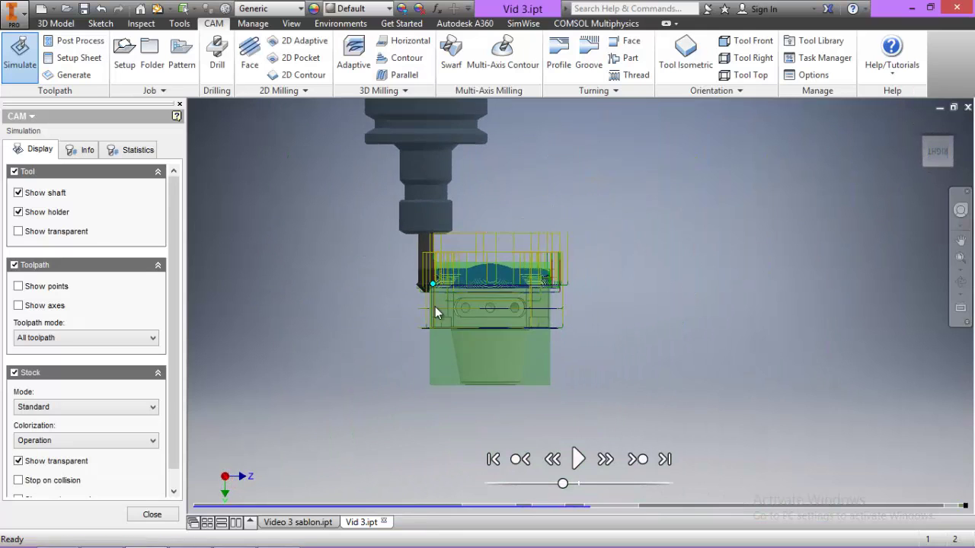
pyautogui.scroll(-8, 434, 286)
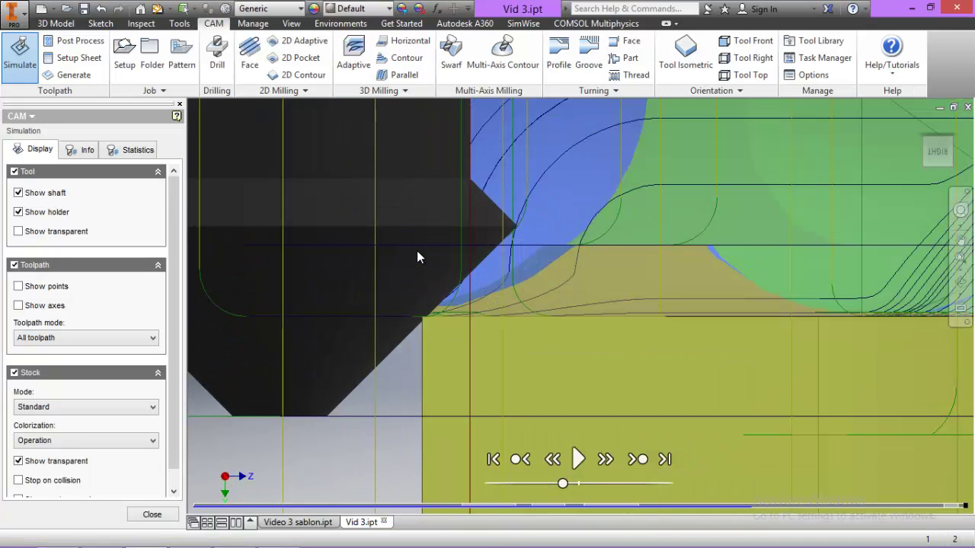
pyautogui.scroll(-2, 426, 282)
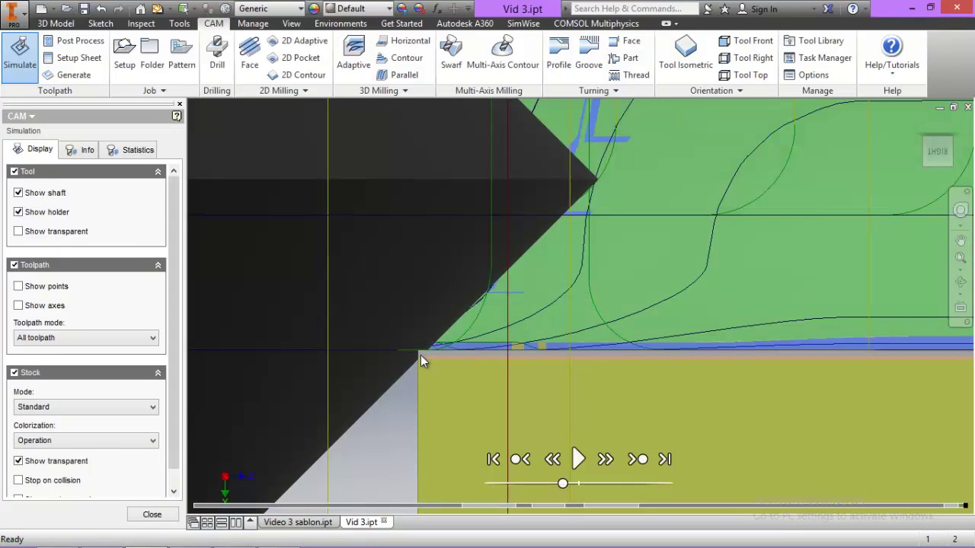
pyautogui.scroll(10, 418, 355)
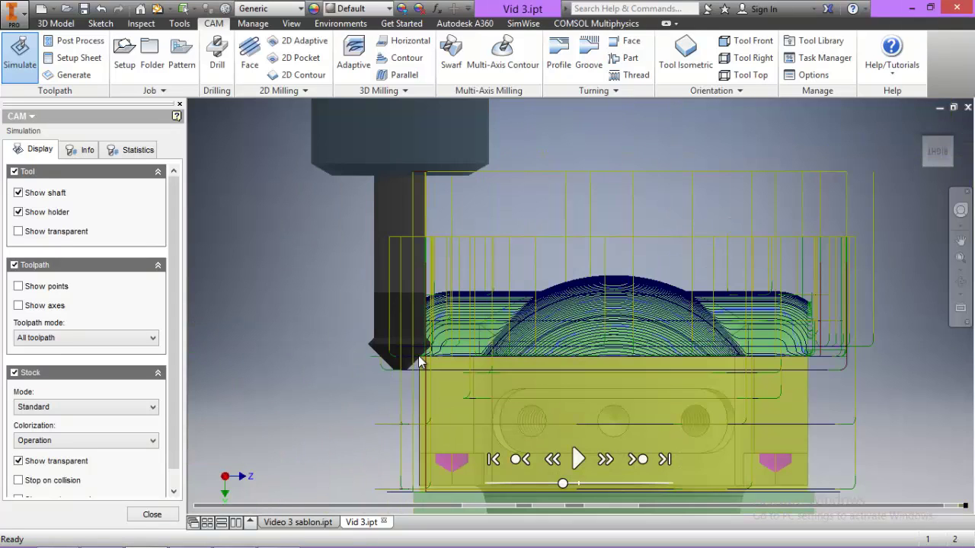
pyautogui.click(169, 516)
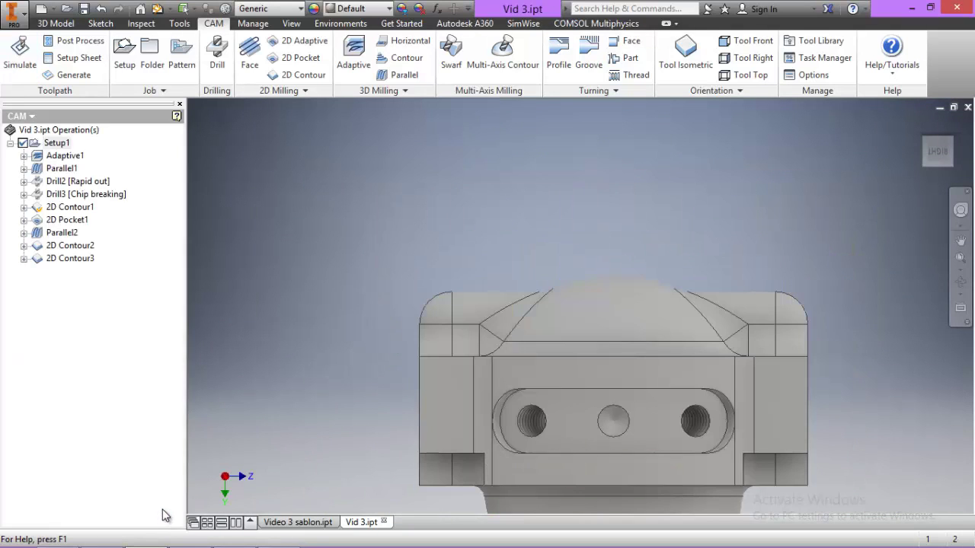
# Start a 2D Contour with the 10 mm 45° chamfer mill along the rear flange's upper outer edges, with separate tangential start and end extensions of -5 mm.
pyautogui.scroll(3, 394, 227)
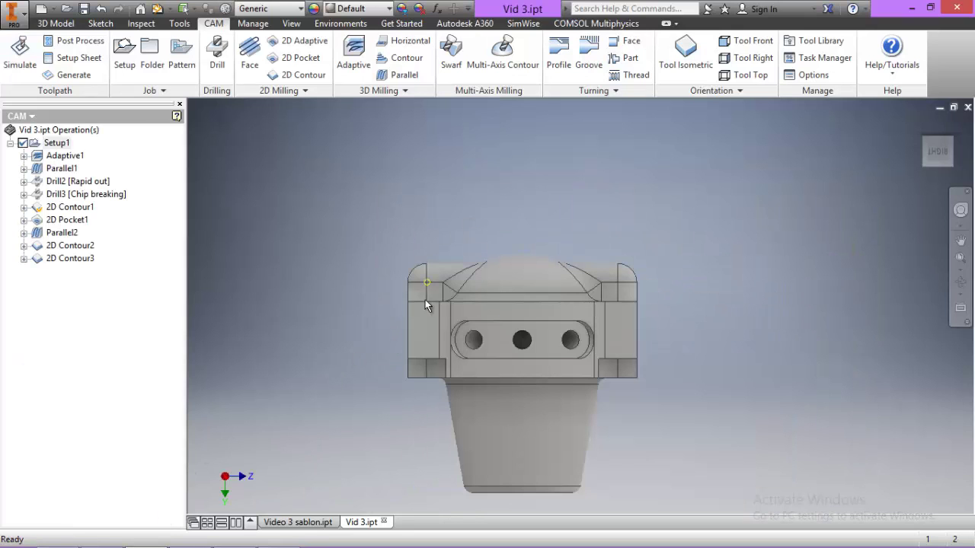
pyautogui.click(961, 282)
pyautogui.moveTo(513, 325); pyautogui.dragTo(567, 380)
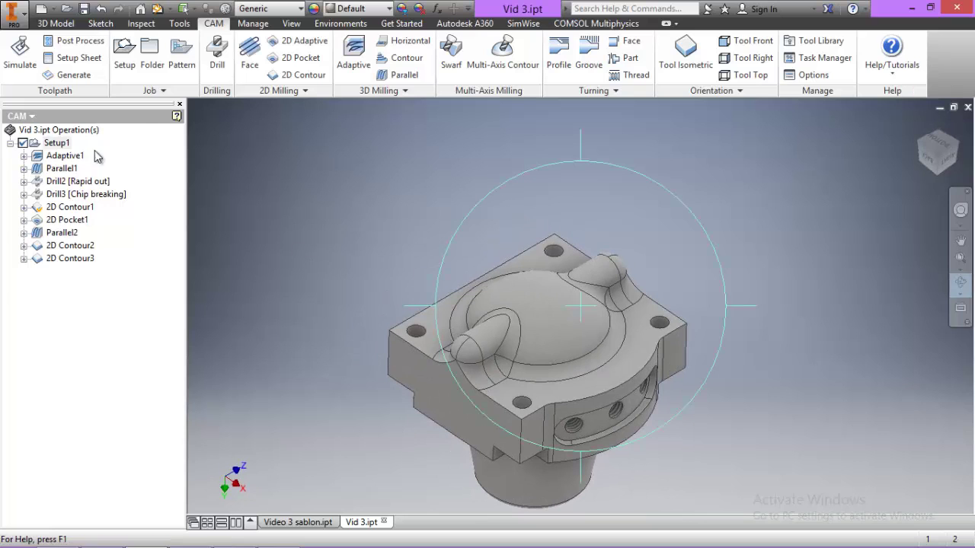
pyautogui.click(960, 282)
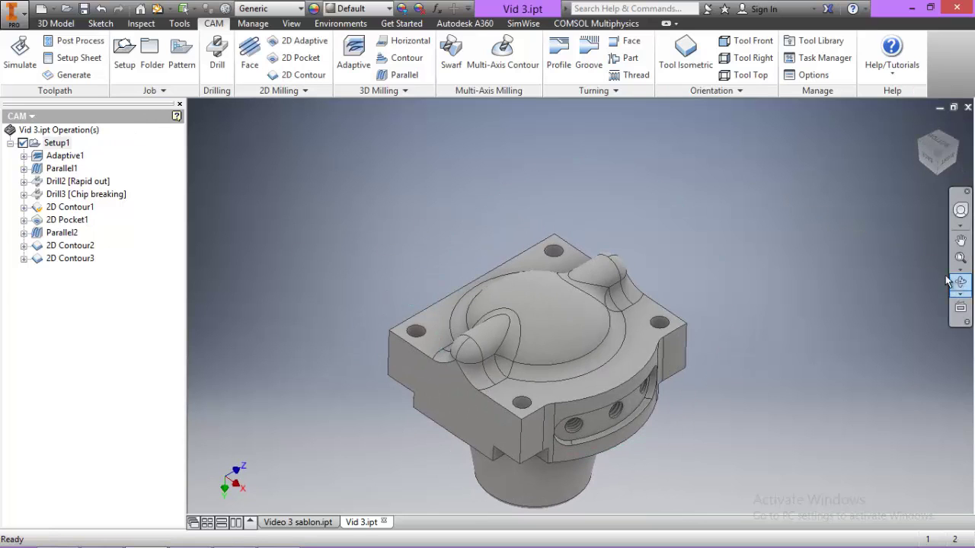
pyautogui.click(302, 76)
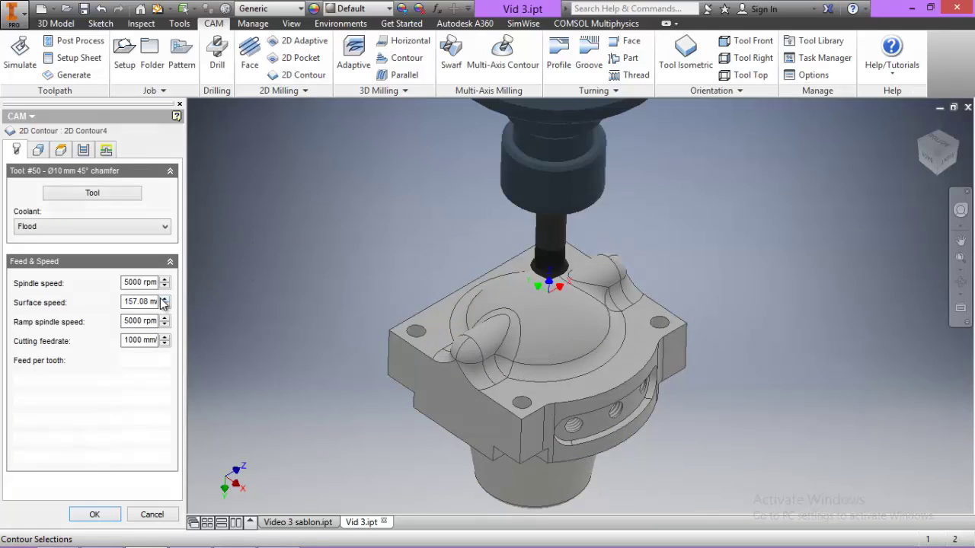
pyautogui.click(36, 150)
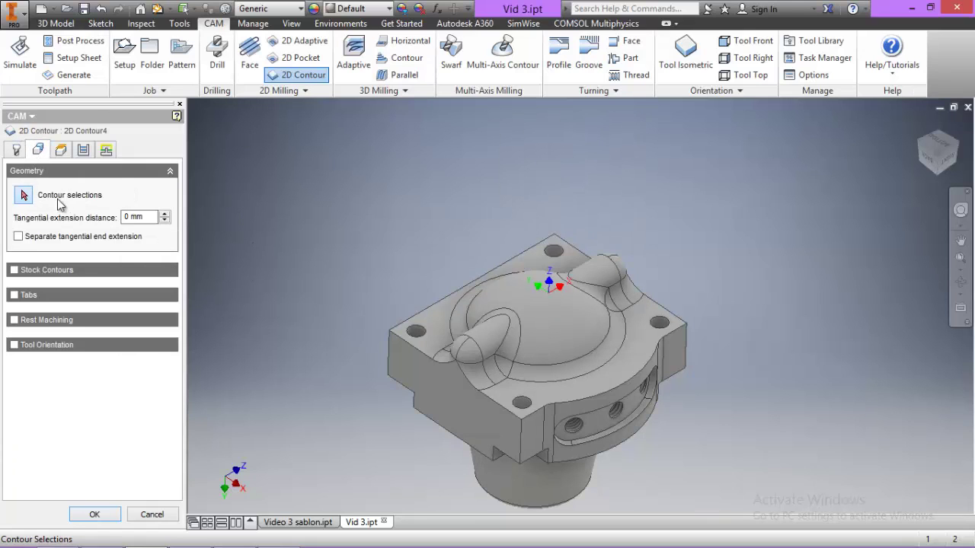
pyautogui.click(448, 294)
pyautogui.scroll(-5, 402, 372)
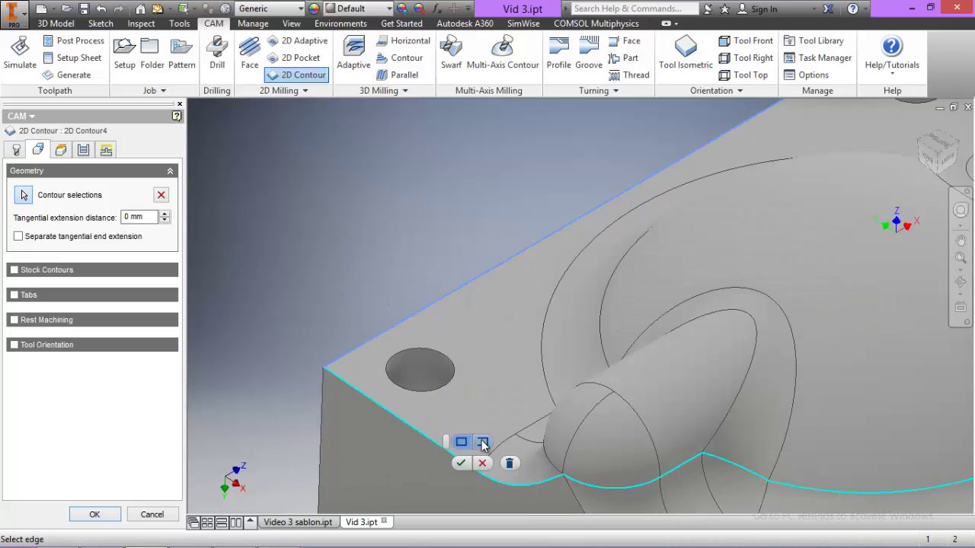
pyautogui.click(482, 442)
pyautogui.scroll(5, 325, 366)
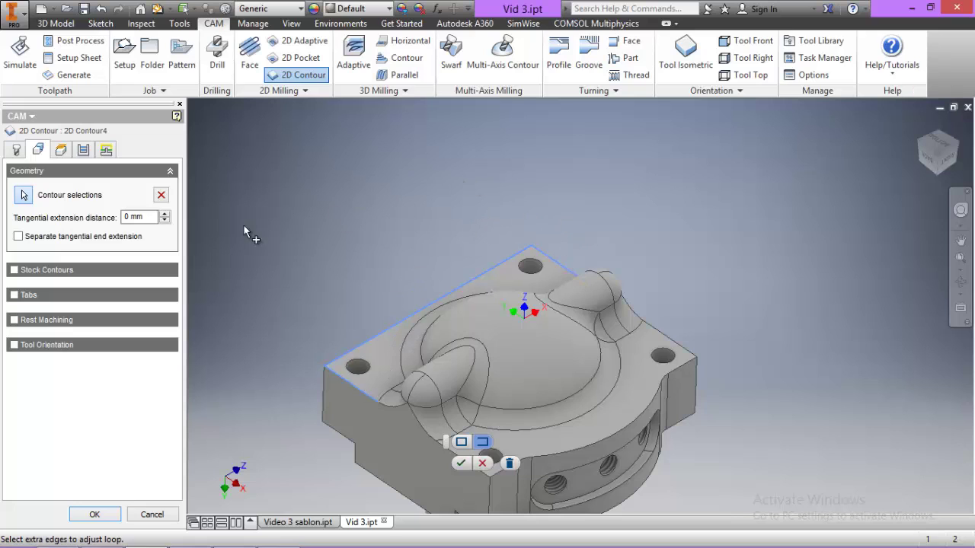
pyautogui.moveTo(127, 222)
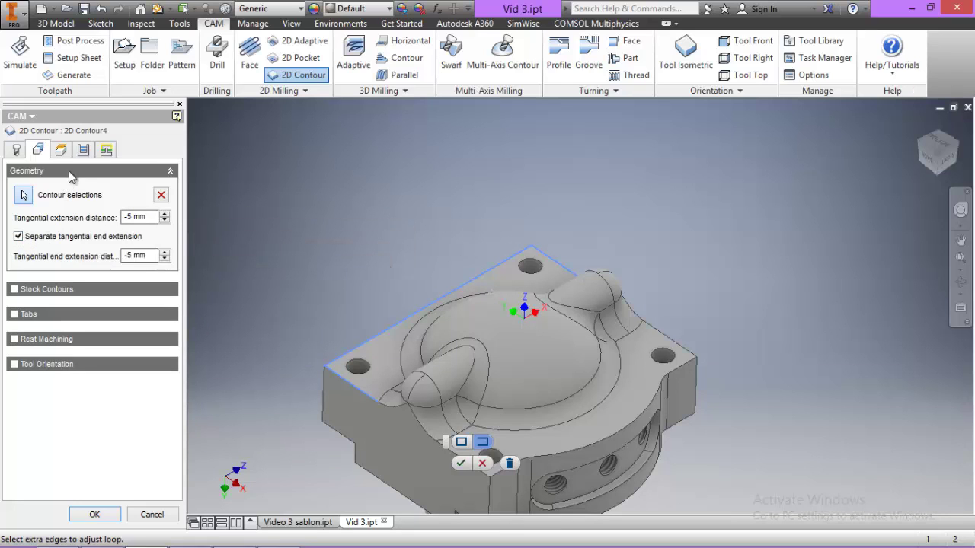
# Set the rear edge contour's chamfer width to 0.1 mm and chamfer tip offset to 2 mm, and generate the toolpath.
pyautogui.click(83, 150)
pyautogui.scroll(-4, 126, 392)
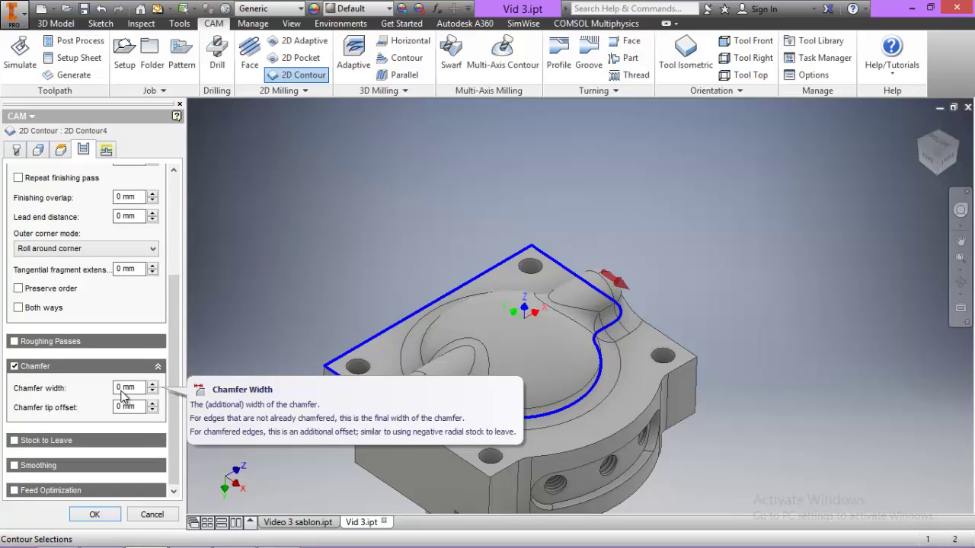
pyautogui.write('0.1')
pyautogui.click(121, 407)
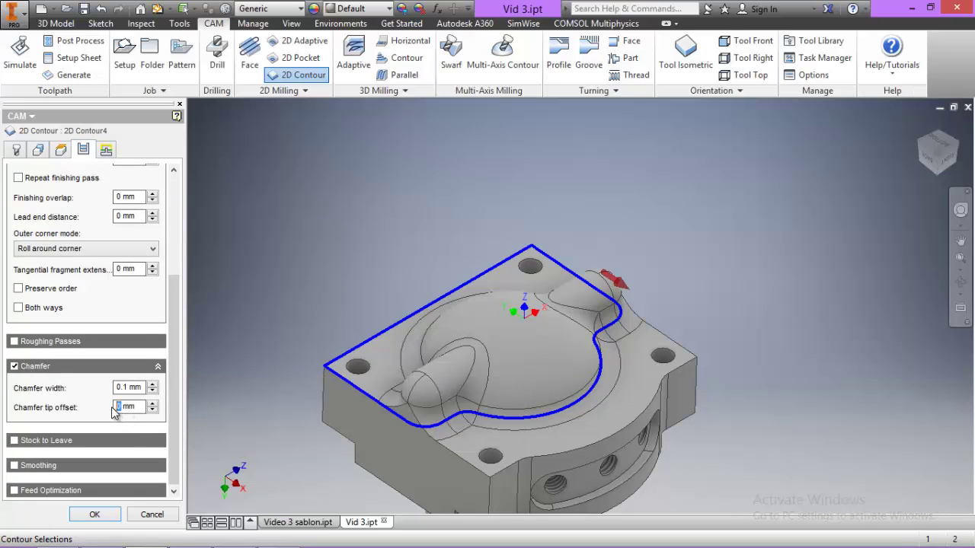
pyautogui.write('2')
pyautogui.click(96, 514)
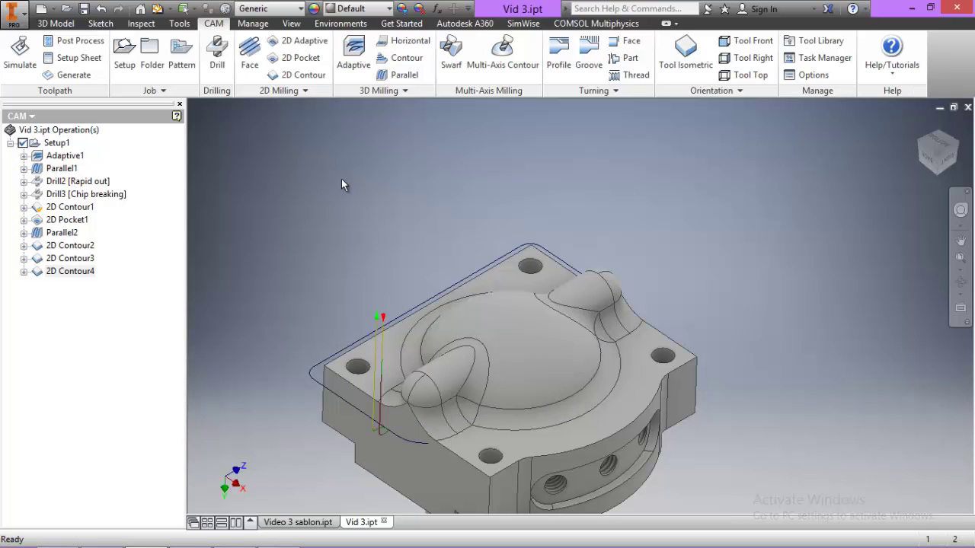
# Edit the rear chamfer contour to make its edge selection an open contour, accept the selection, and regenerate the toolpath.
pyautogui.rightClick(68, 274)
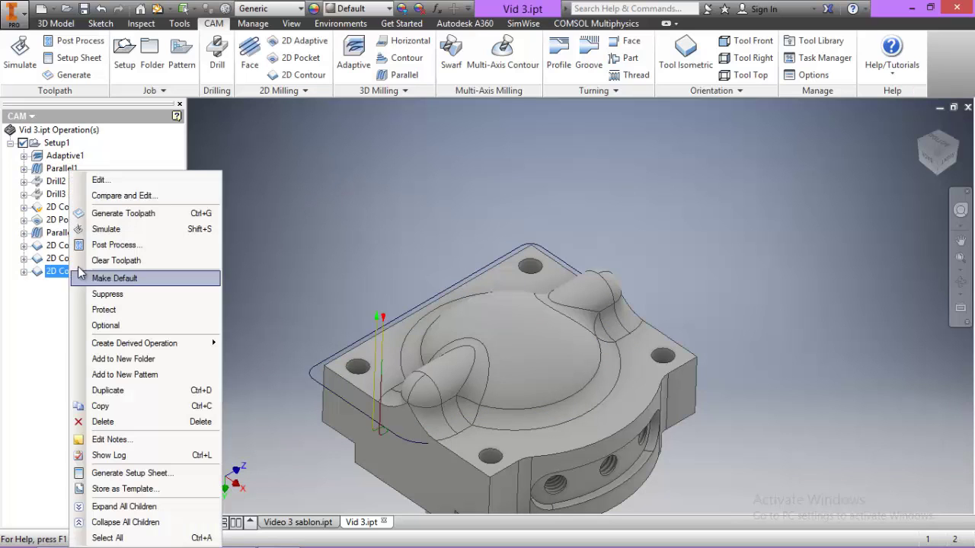
pyautogui.click(99, 178)
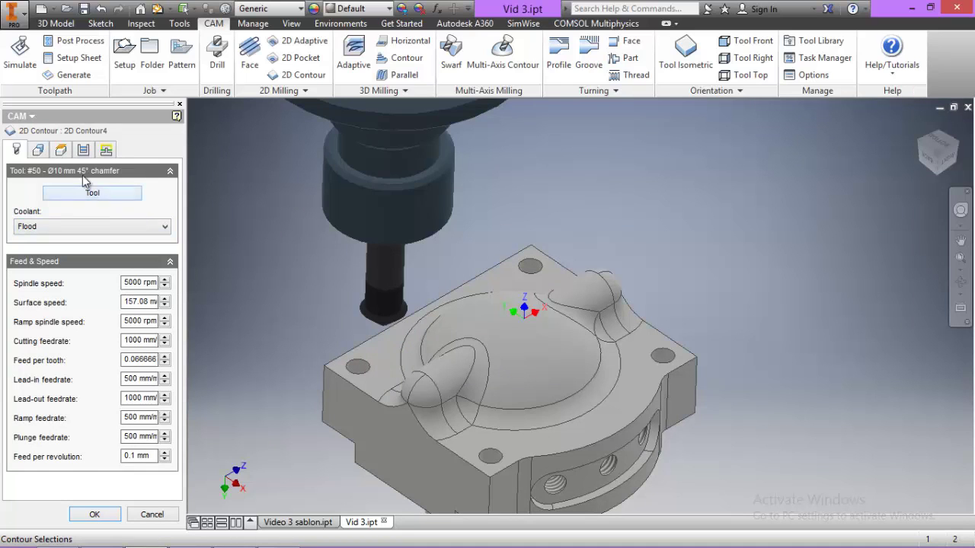
pyautogui.click(39, 150)
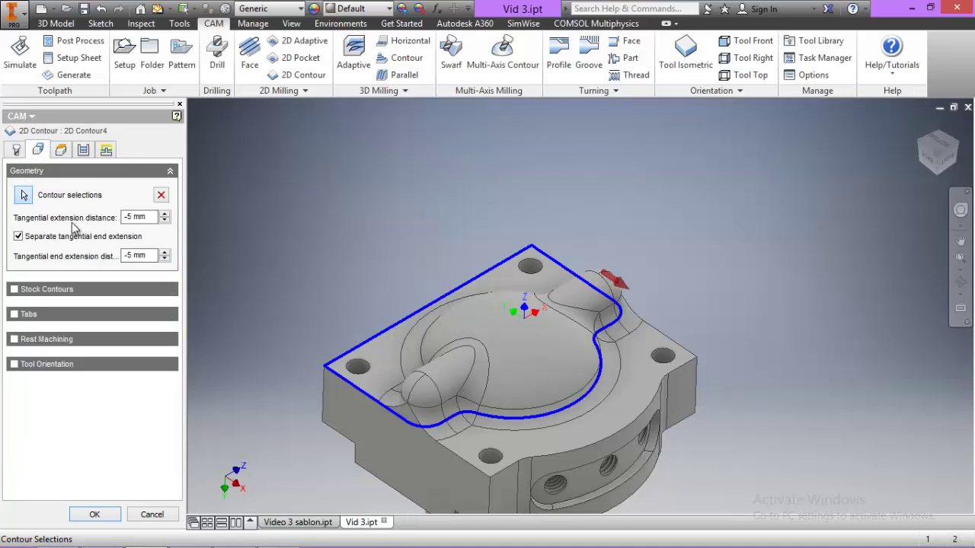
pyautogui.click(313, 371)
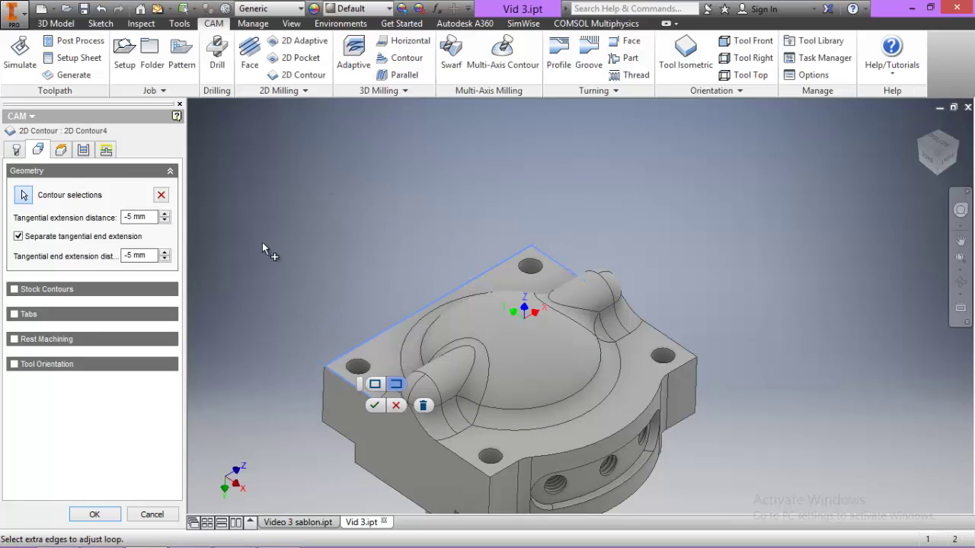
pyautogui.click(375, 406)
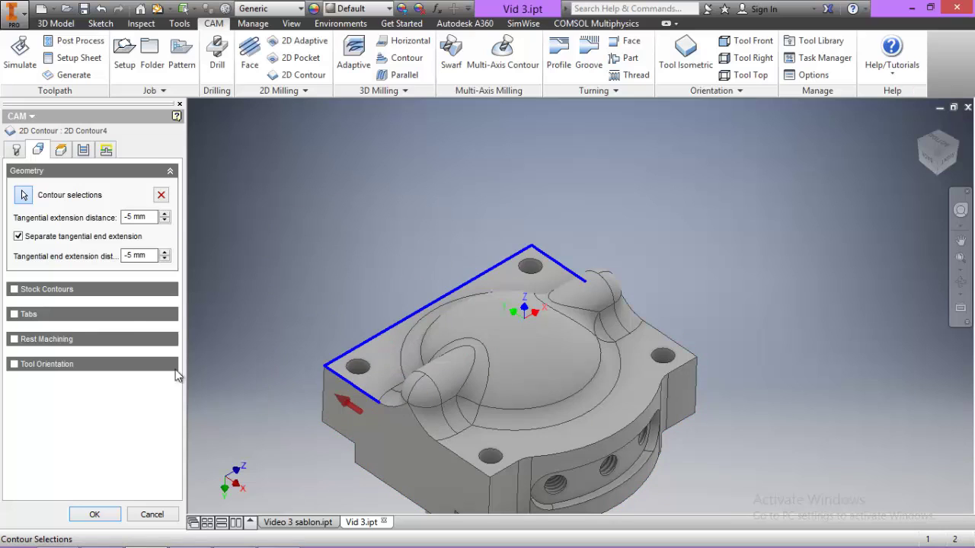
pyautogui.click(95, 515)
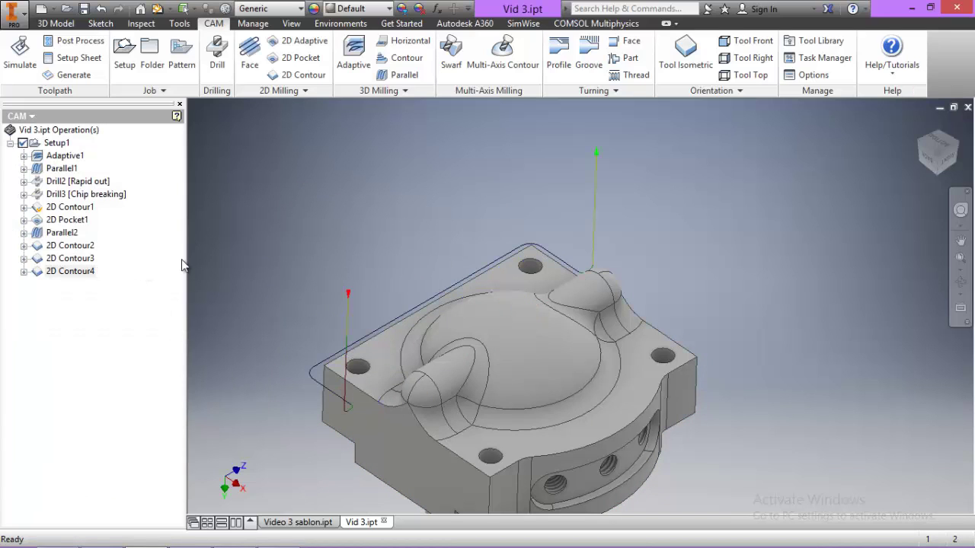
# Simulate the whole setup up to the last chamfer contour, pausing while the chamfer mill is at the rear flange edge.
pyautogui.scroll(-2, 611, 209)
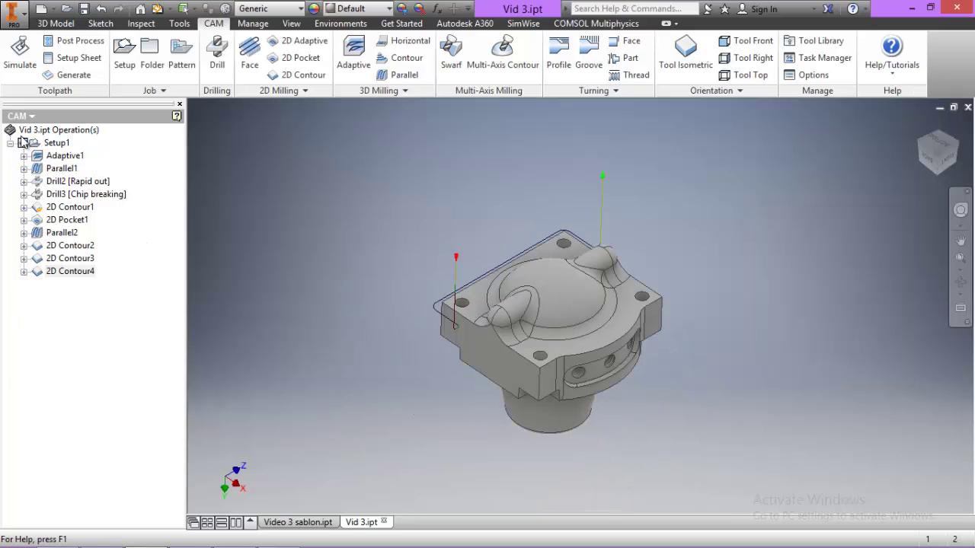
pyautogui.click(58, 145)
pyautogui.click(19, 54)
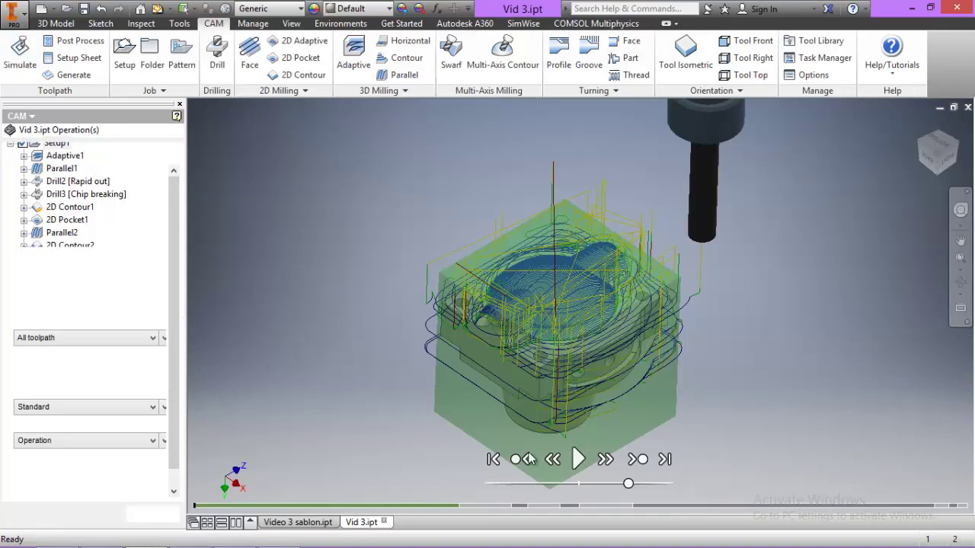
pyautogui.moveTo(958, 508)
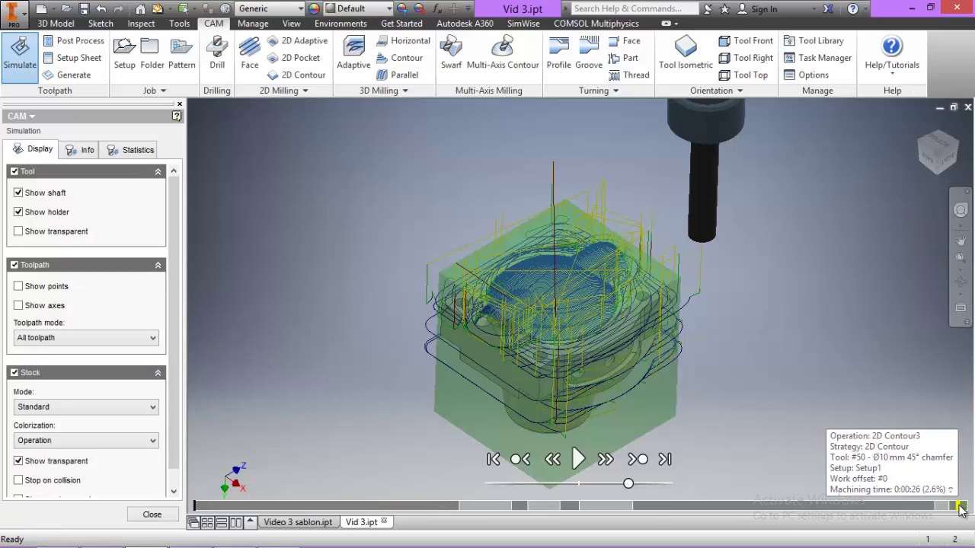
pyautogui.press('space')
pyautogui.click(575, 459)
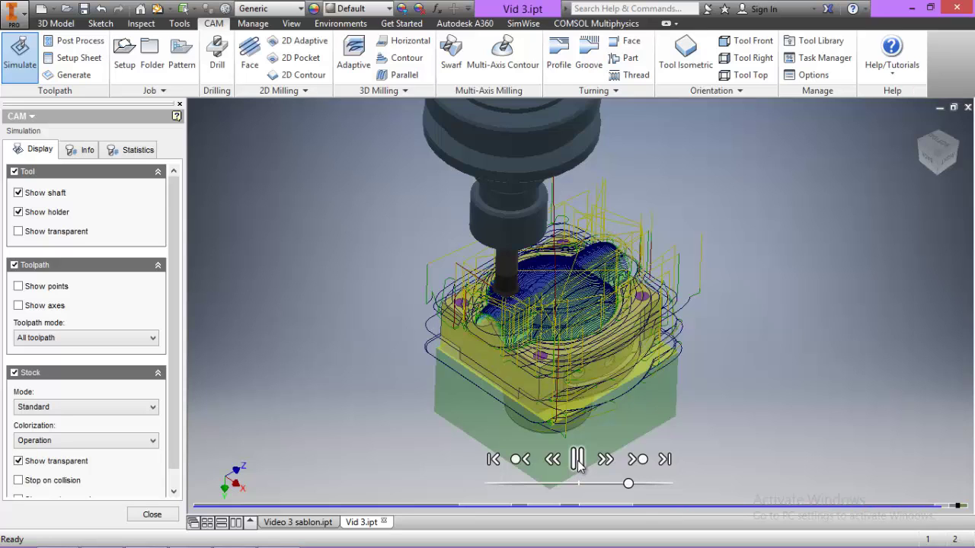
pyautogui.click(578, 459)
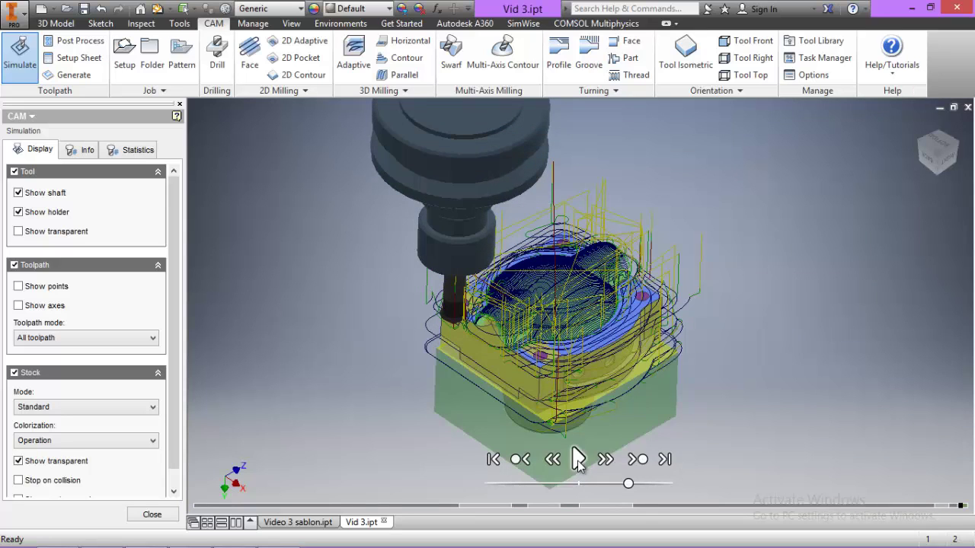
# Examine the chamfer mill's contact with the rear flange edge from the right side view.
pyautogui.click(952, 164)
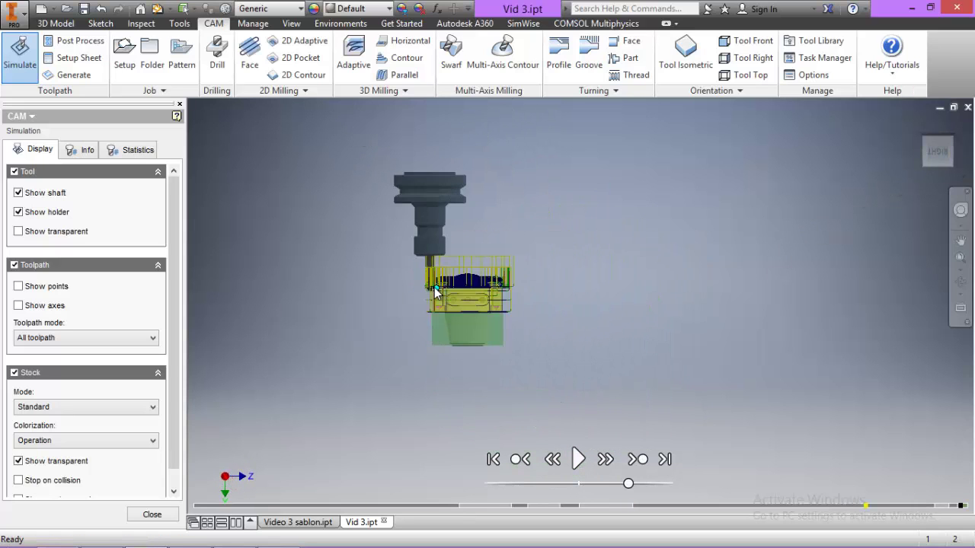
pyautogui.scroll(6, 434, 287)
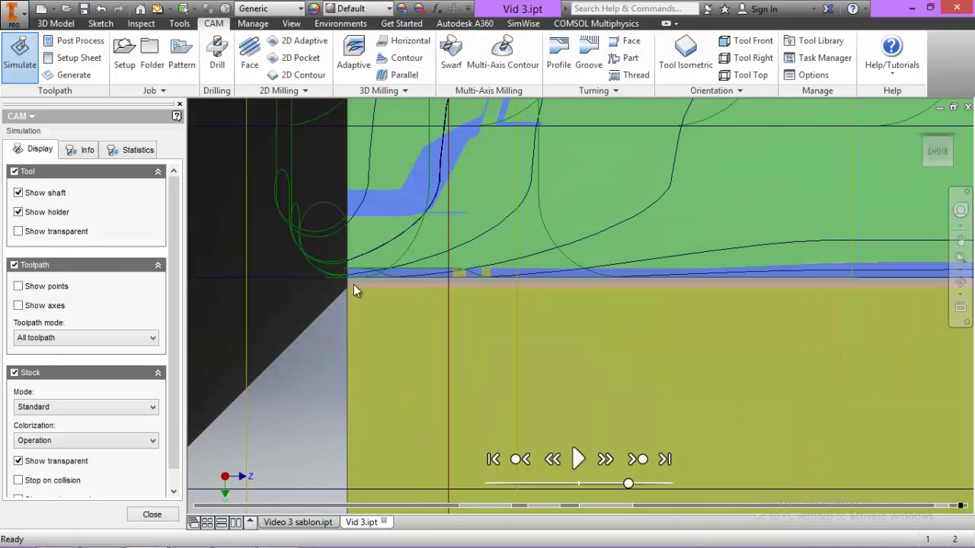
pyautogui.scroll(-8, 414, 323)
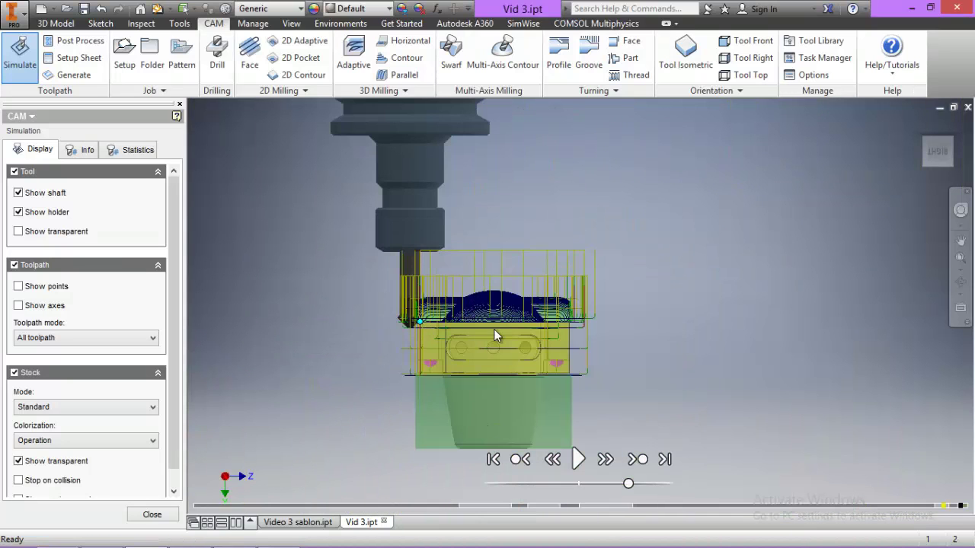
# Play the simulation to its end, inspect the machined stock from an angled view, and close the simulation.
pyautogui.click(586, 460)
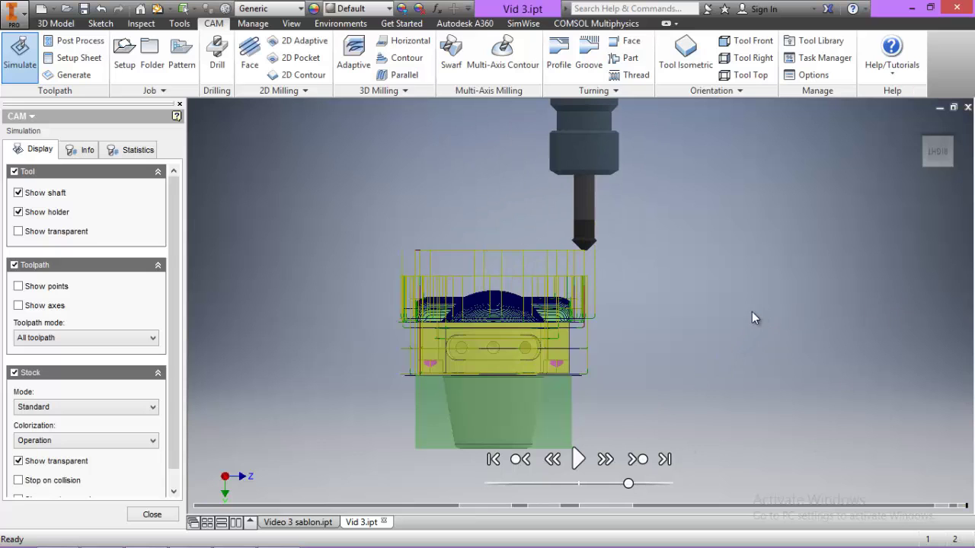
pyautogui.click(960, 282)
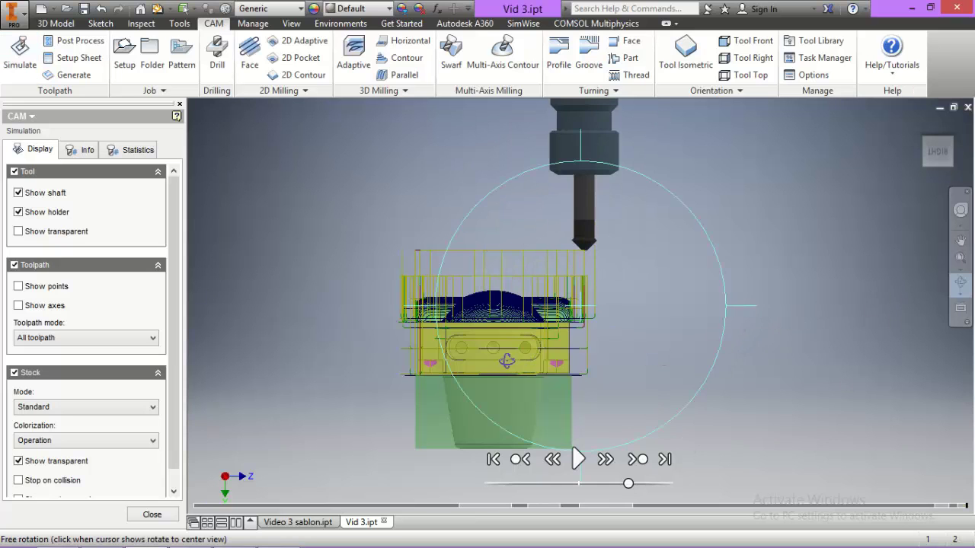
pyautogui.moveTo(506, 361); pyautogui.dragTo(633, 323)
pyautogui.press('Escape')
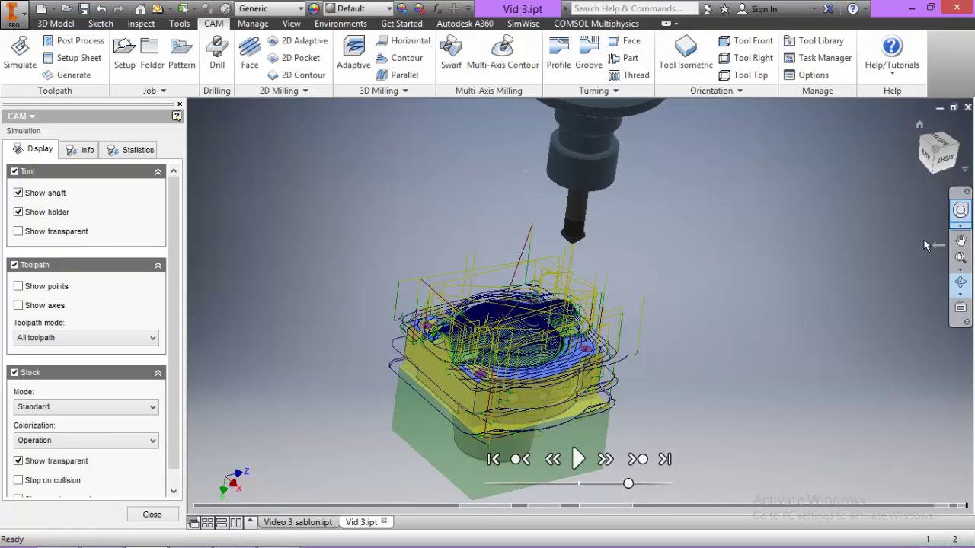
pyautogui.scroll(2, 615, 370)
pyautogui.scroll(-2, 559, 432)
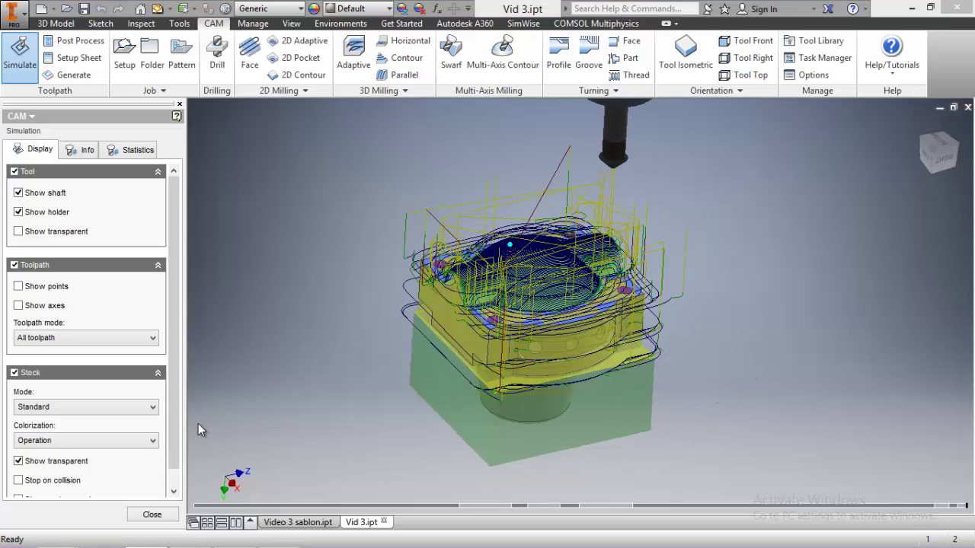
pyautogui.click(152, 514)
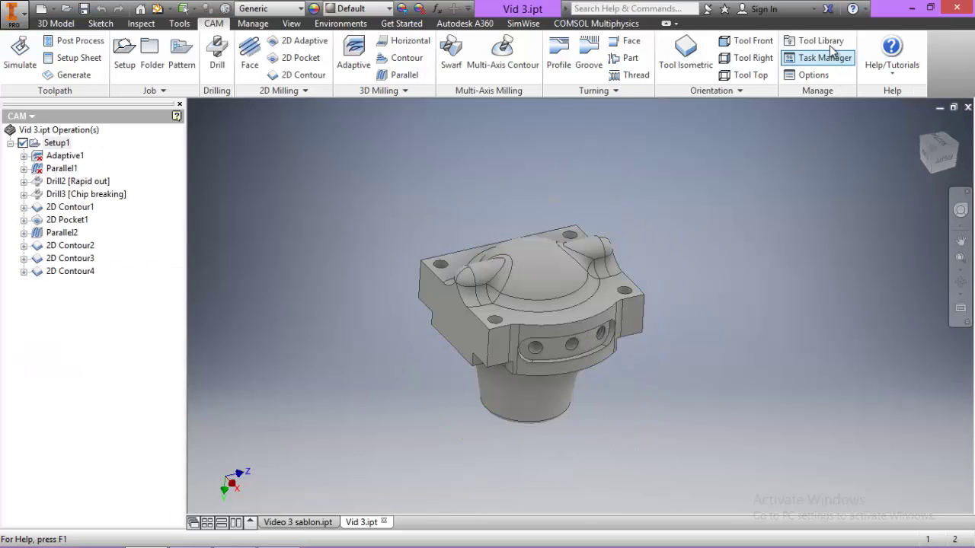
# Open the tool library and examine the feed and speed data of the 10 mm flat and 8 mm ball roughing mills.
pyautogui.click(823, 42)
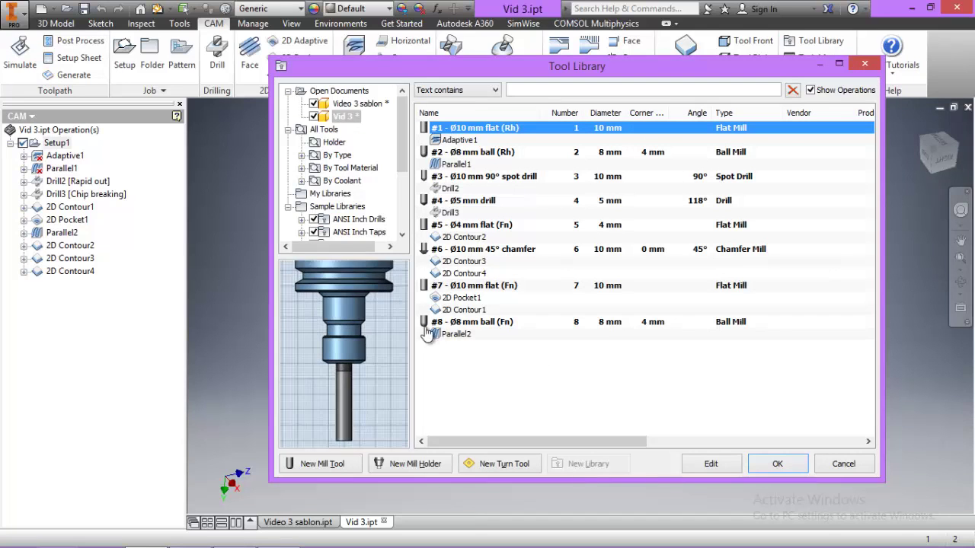
pyautogui.click(537, 131)
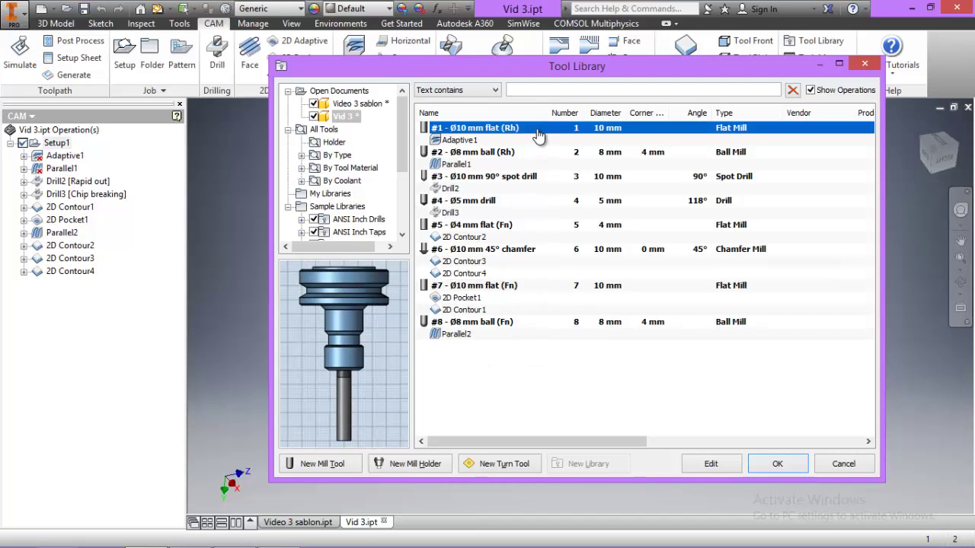
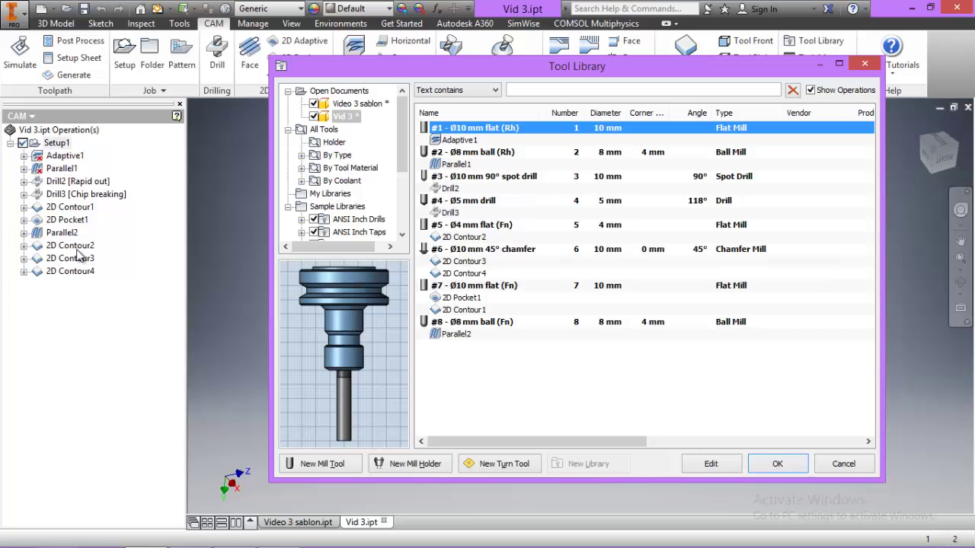
pyautogui.rightClick(514, 133)
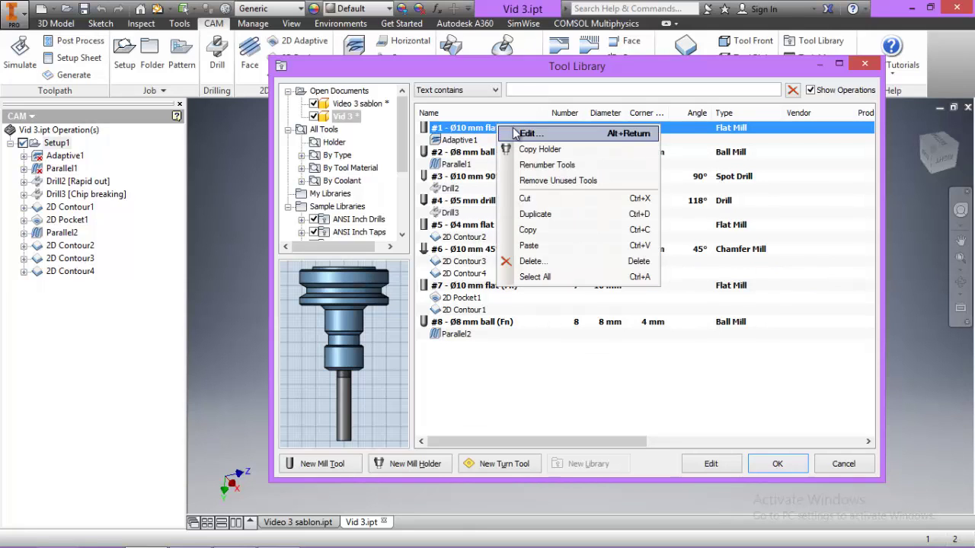
pyautogui.click(515, 133)
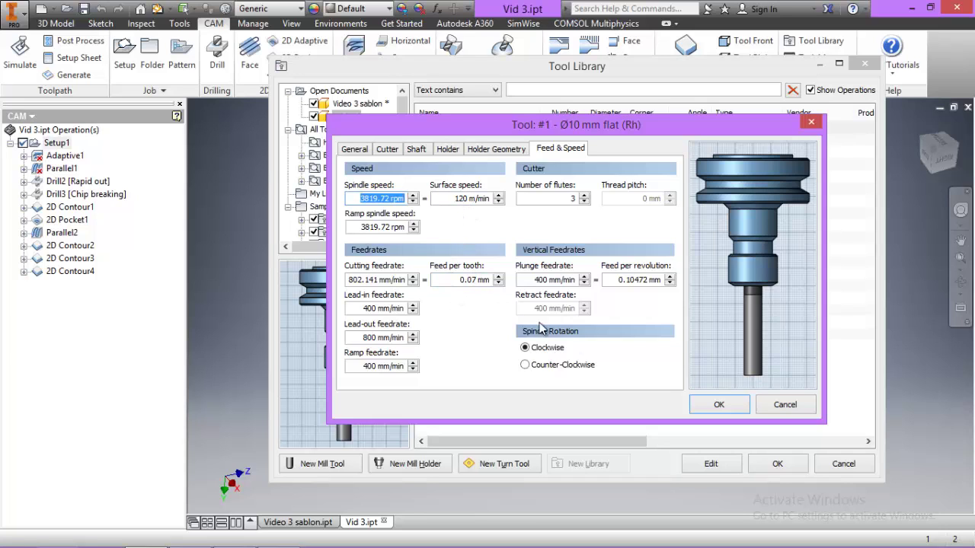
pyautogui.click(716, 403)
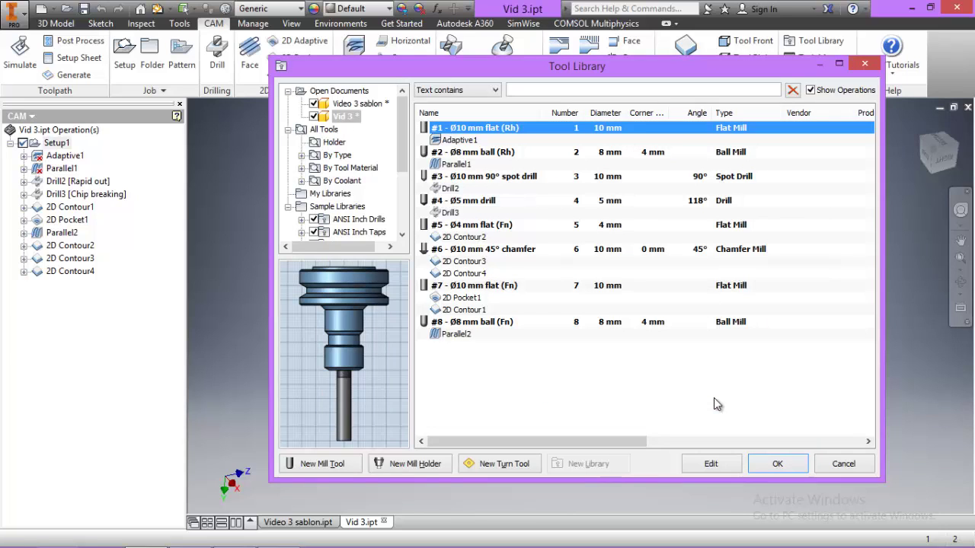
pyautogui.rightClick(466, 155)
pyautogui.click(495, 161)
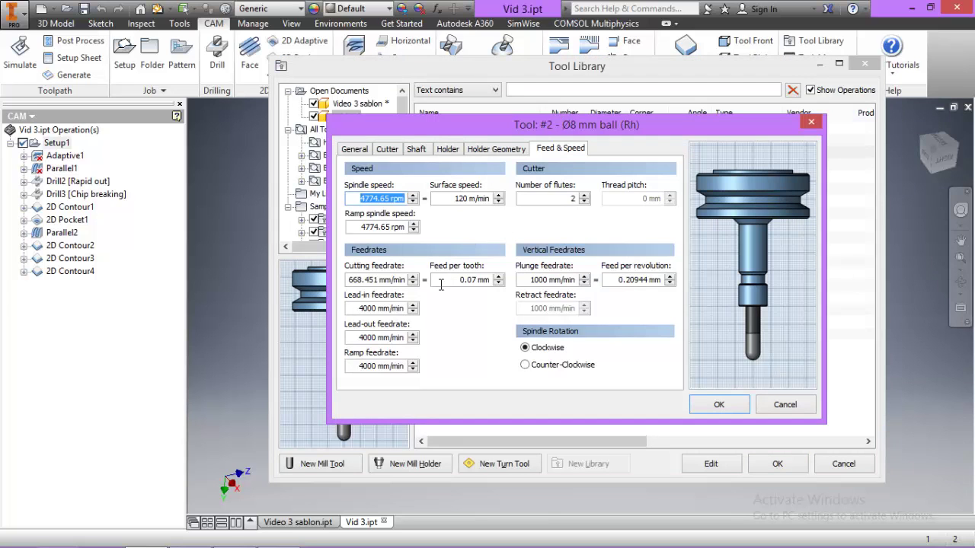
pyautogui.click(706, 405)
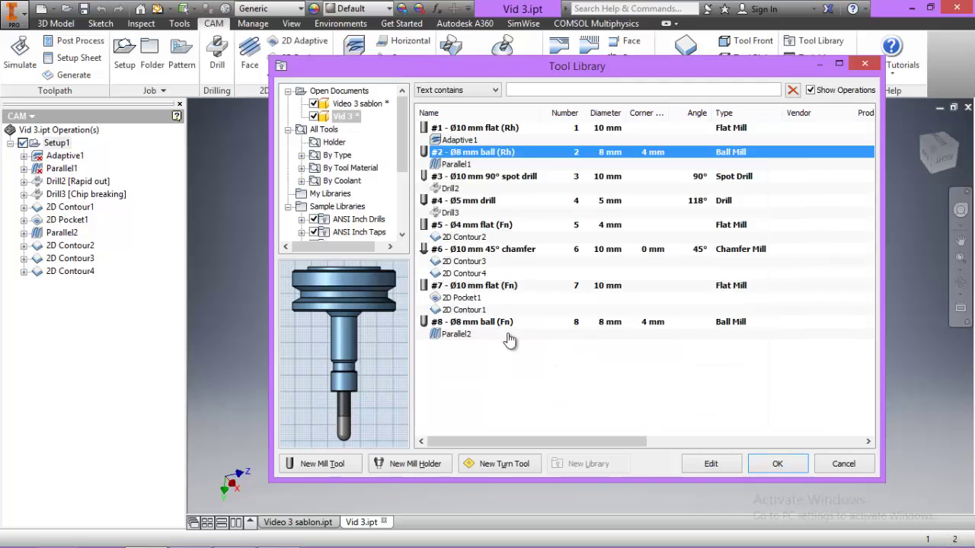
# Set the feed per tooth of the 10 mm flat finishing mill to 0.03 mm, accept the tool data change, and close the tool library.
pyautogui.click(480, 287)
pyautogui.rightClick(480, 287)
pyautogui.click(507, 294)
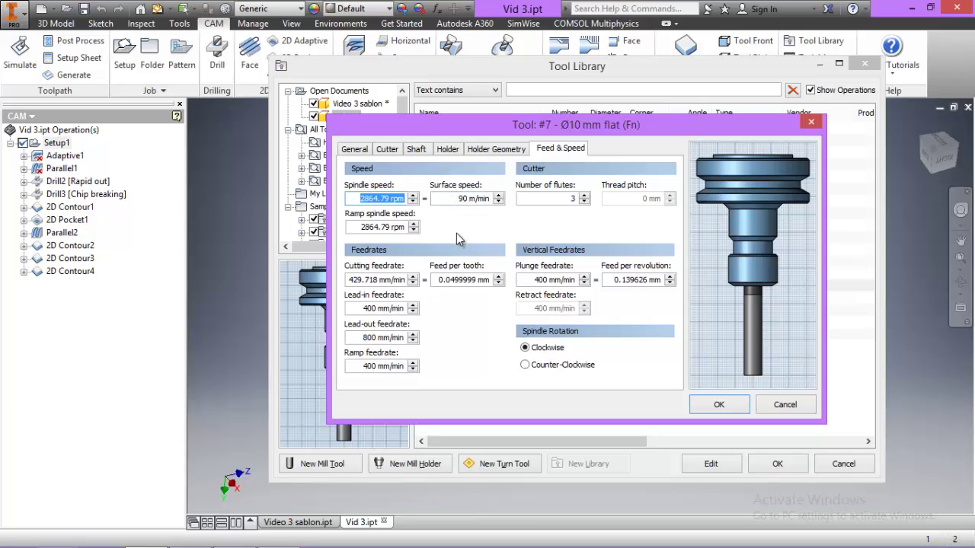
pyautogui.moveTo(477, 280); pyautogui.dragTo(471, 279)
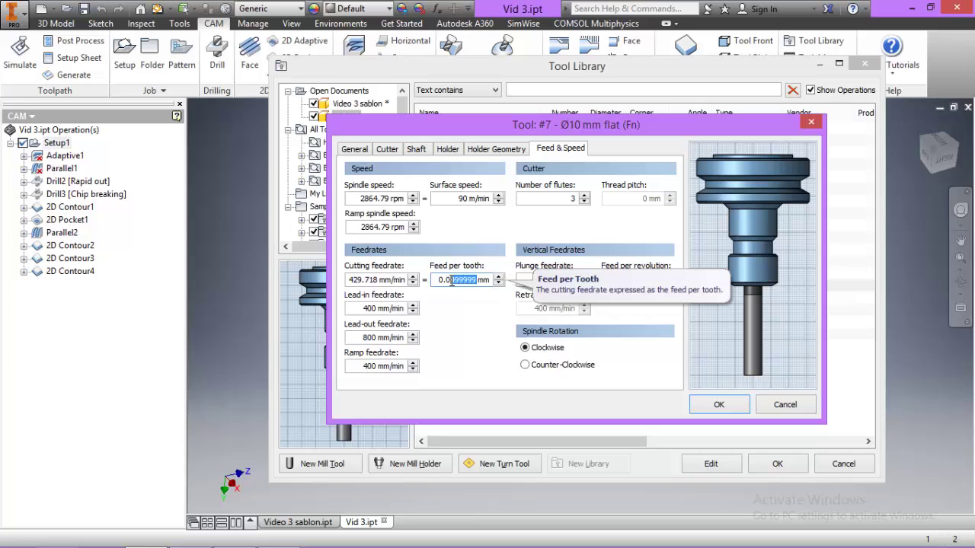
pyautogui.write('3')
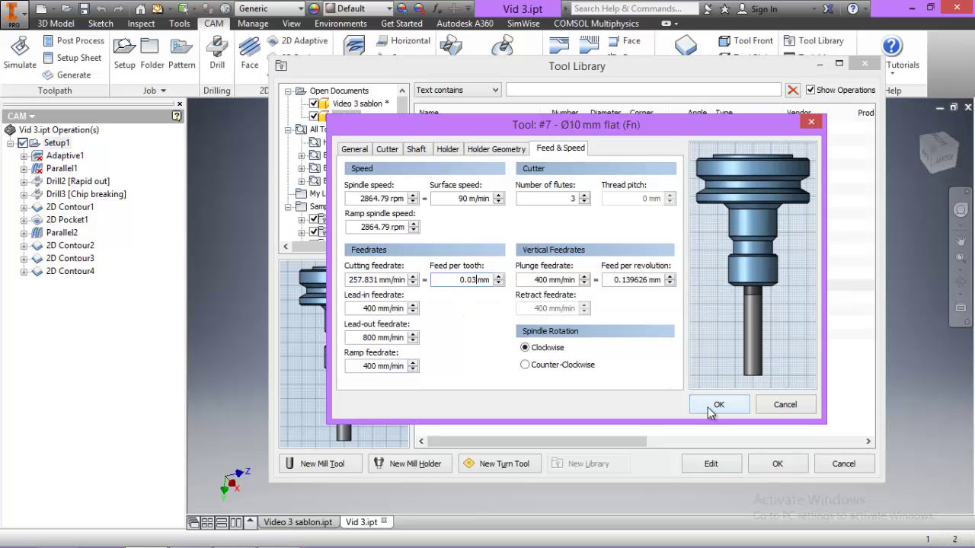
pyautogui.click(710, 408)
pyautogui.click(494, 366)
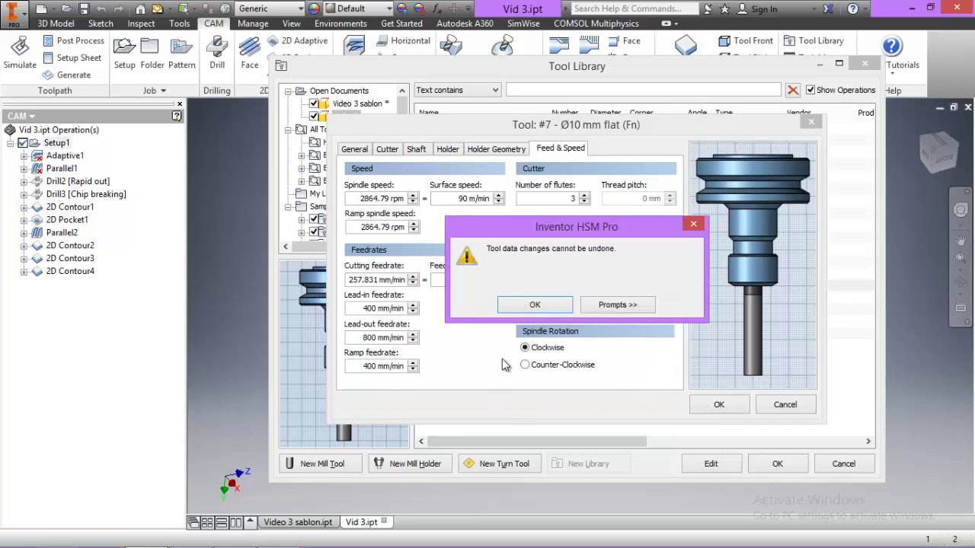
pyautogui.click(537, 308)
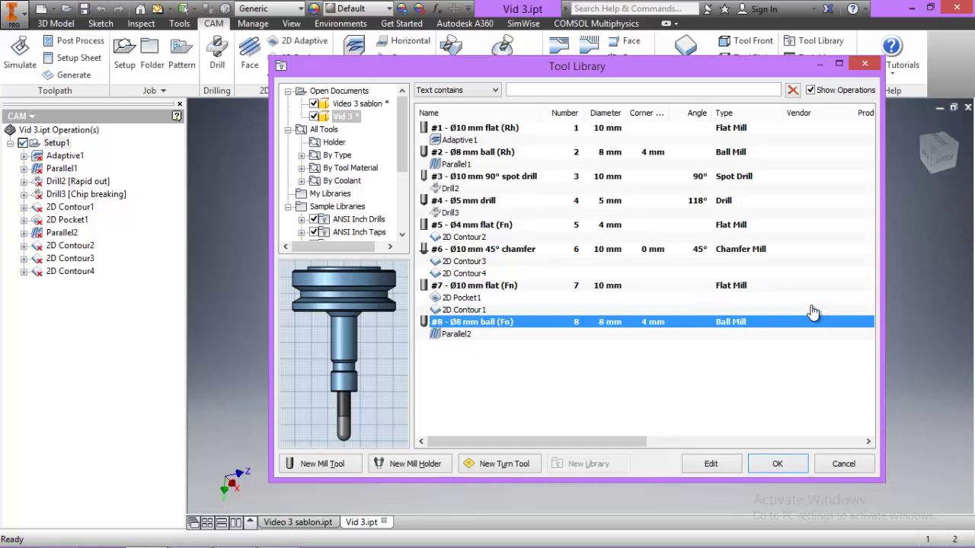
pyautogui.click(774, 464)
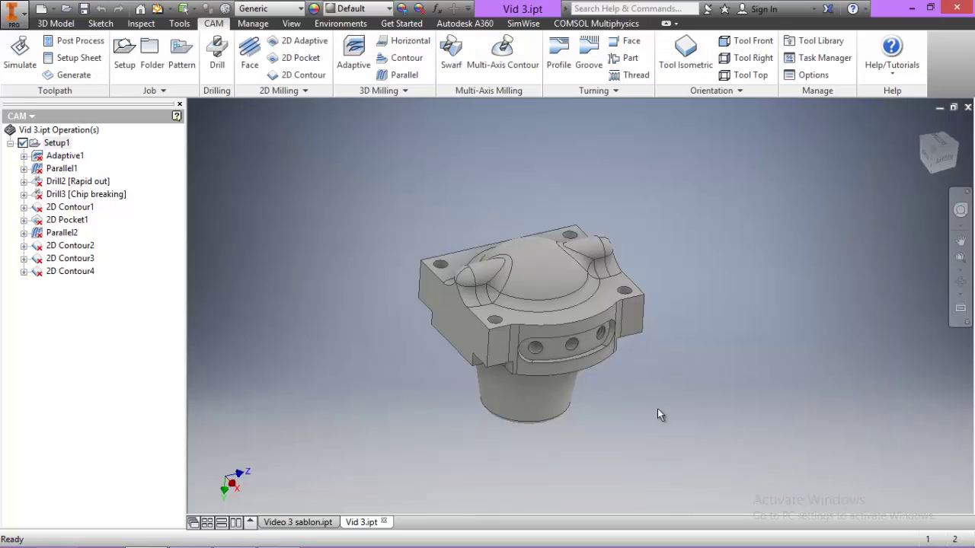
# Regenerate all toolpaths in Setup1 and open the simulation information to check the operation's machining time.
pyautogui.rightClick(61, 146)
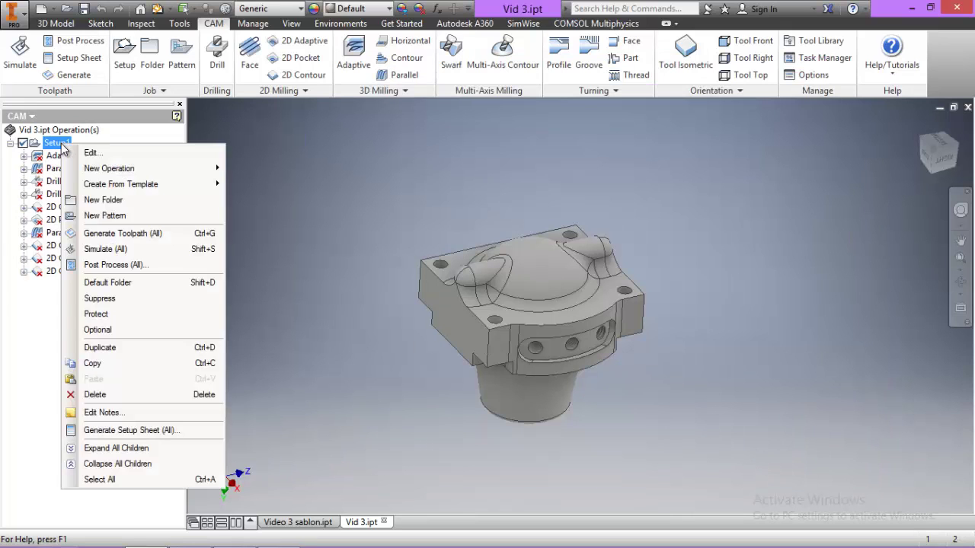
pyautogui.click(107, 233)
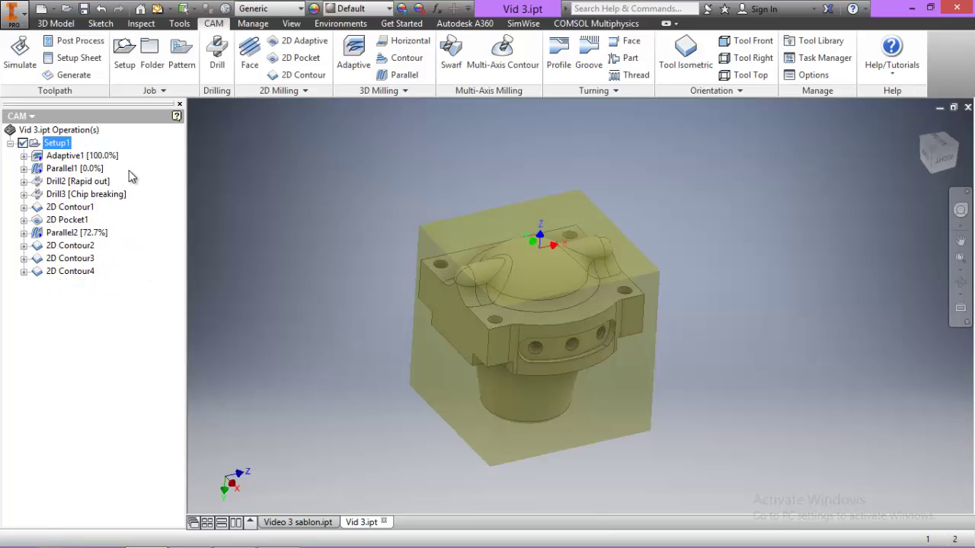
pyautogui.click(16, 68)
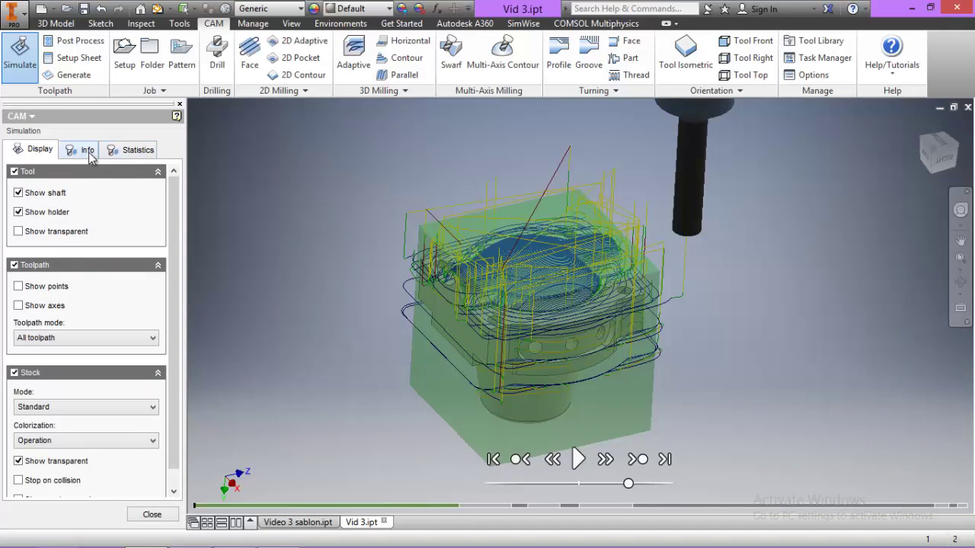
pyautogui.click(86, 155)
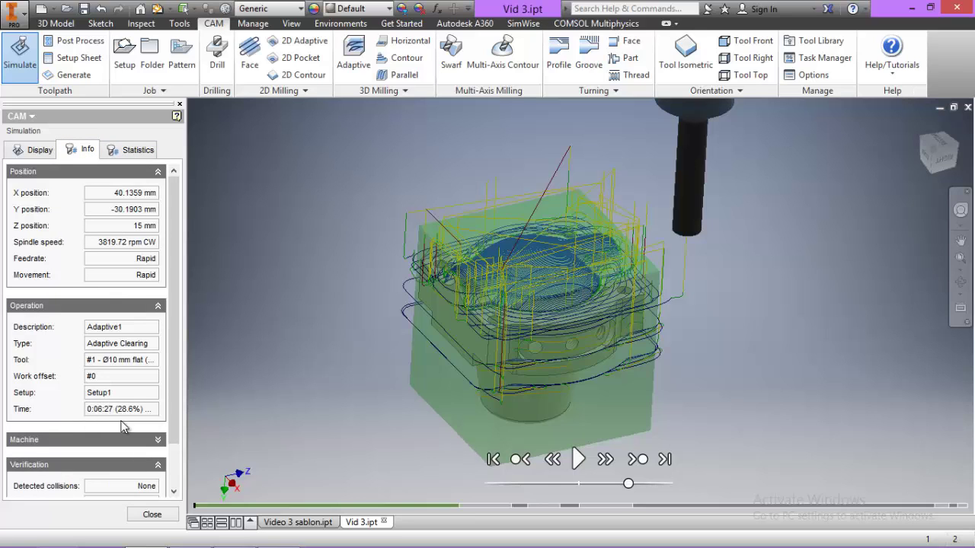
pyautogui.moveTo(313, 544)
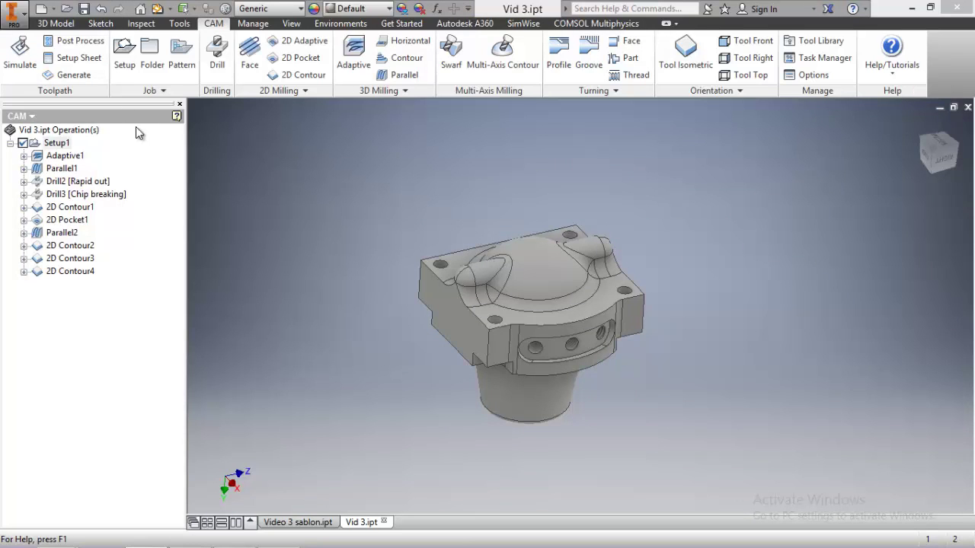
# Generate the setup sheet into the Tutorial 1 exercise folder and review its job totals, operations, and tools in the browser.
pyautogui.click(67, 58)
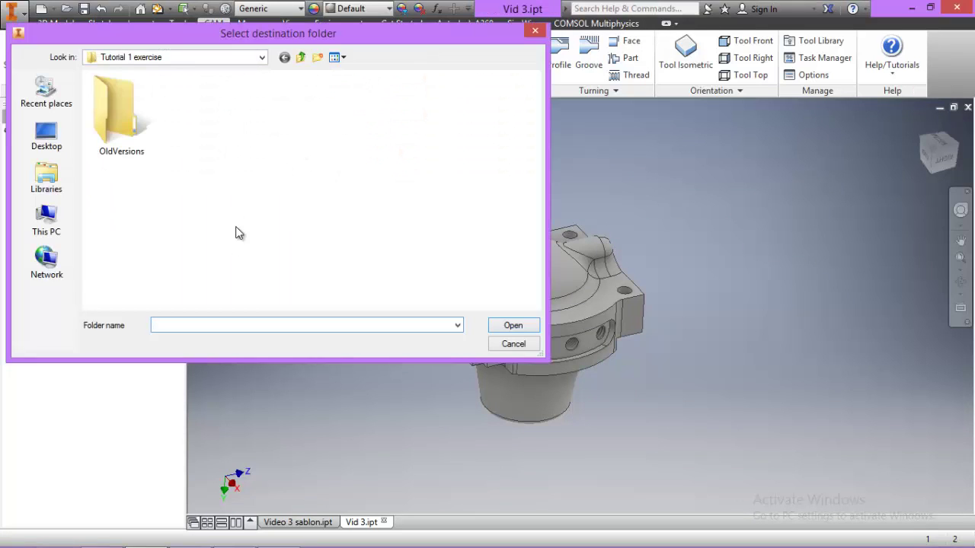
pyautogui.click(513, 326)
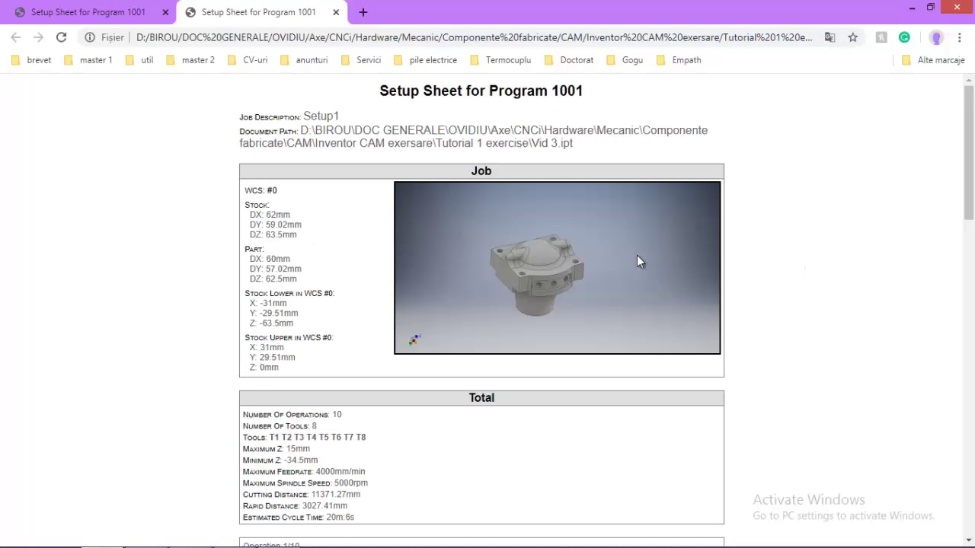
pyautogui.scroll(-3, 796, 263)
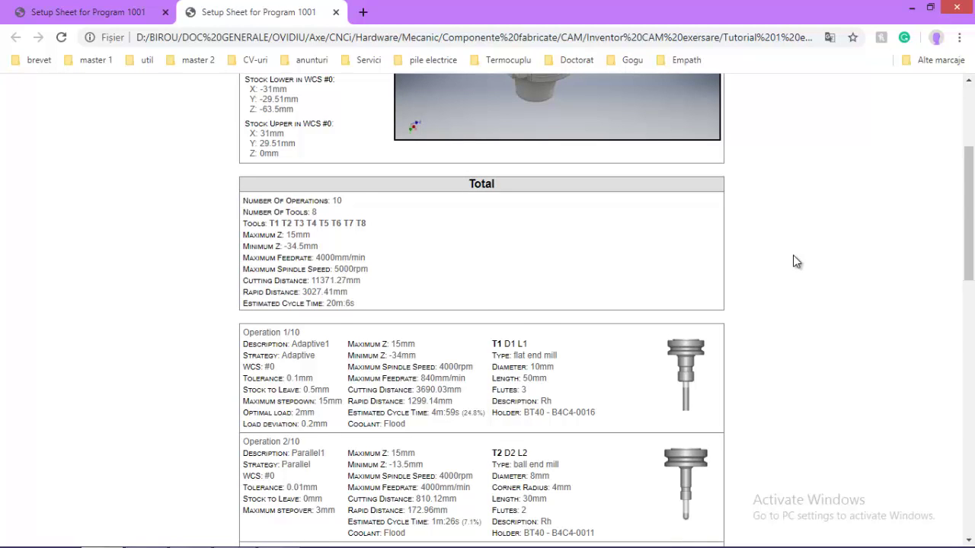
pyautogui.scroll(-10, 795, 259)
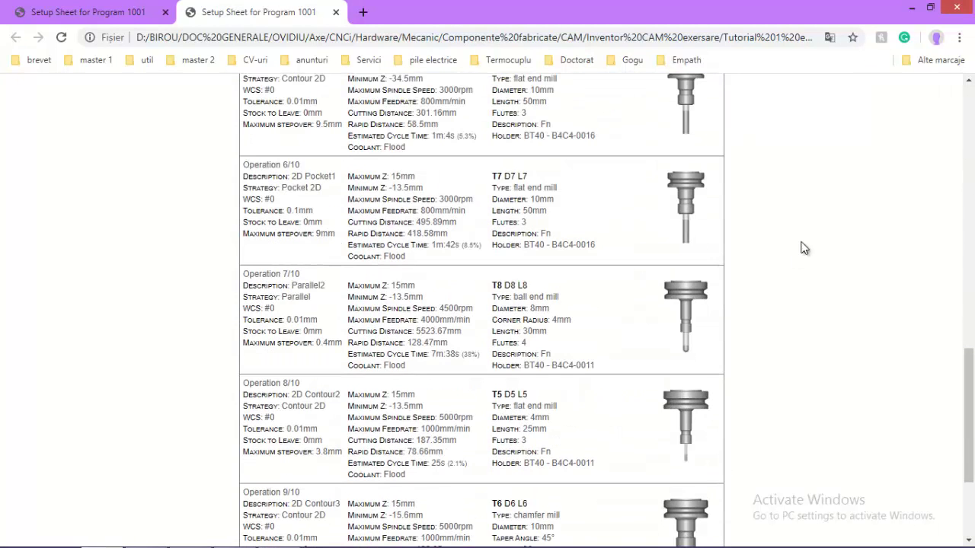
pyautogui.click(912, 7)
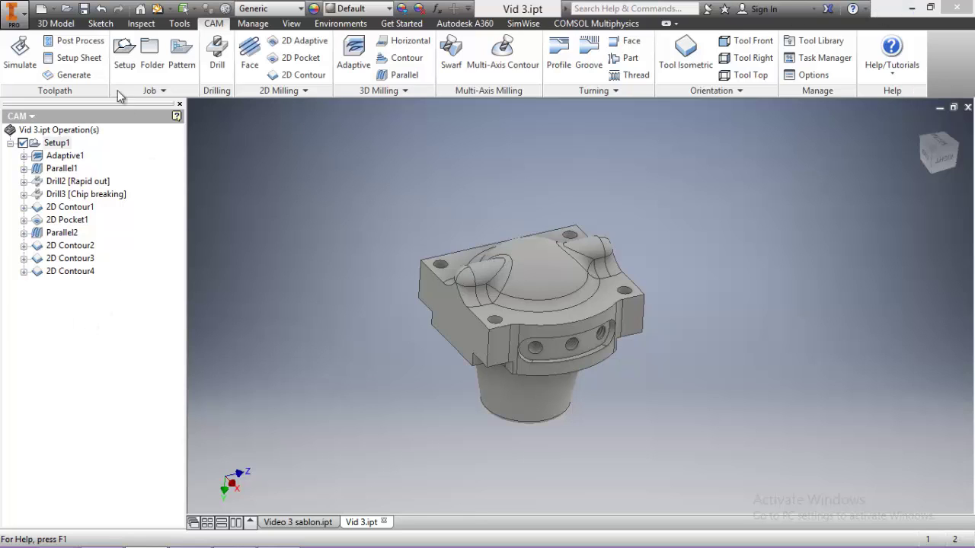
# Post-process the setup with the Generic FANUC configuration, save the program as 1001.nc, and look through its opening lines in the NC editor.
pyautogui.click(83, 43)
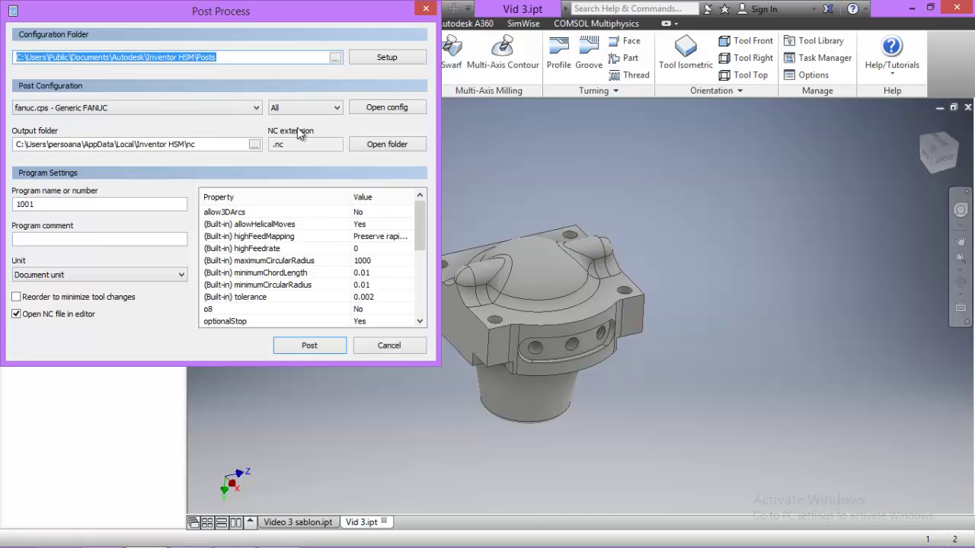
pyautogui.click(298, 344)
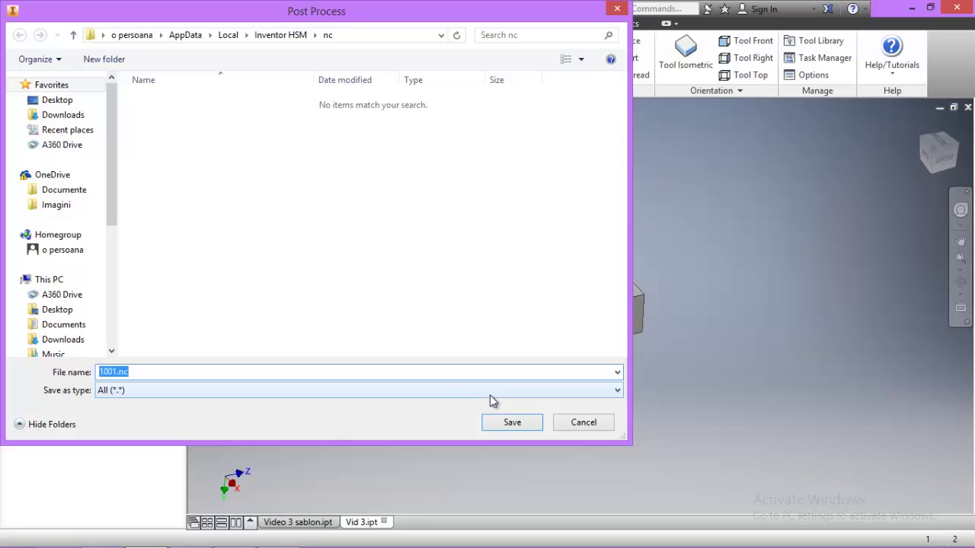
pyautogui.click(505, 424)
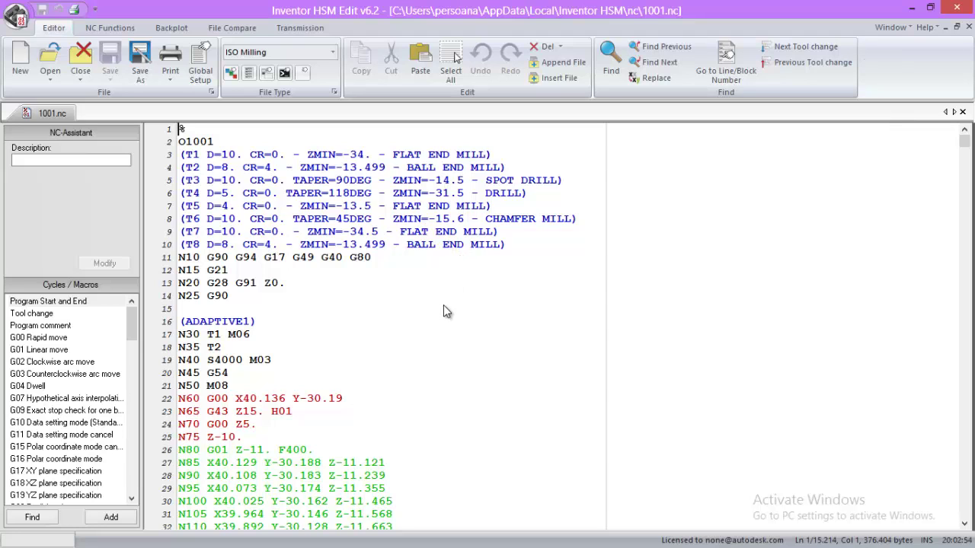
pyautogui.scroll(-3, 443, 306)
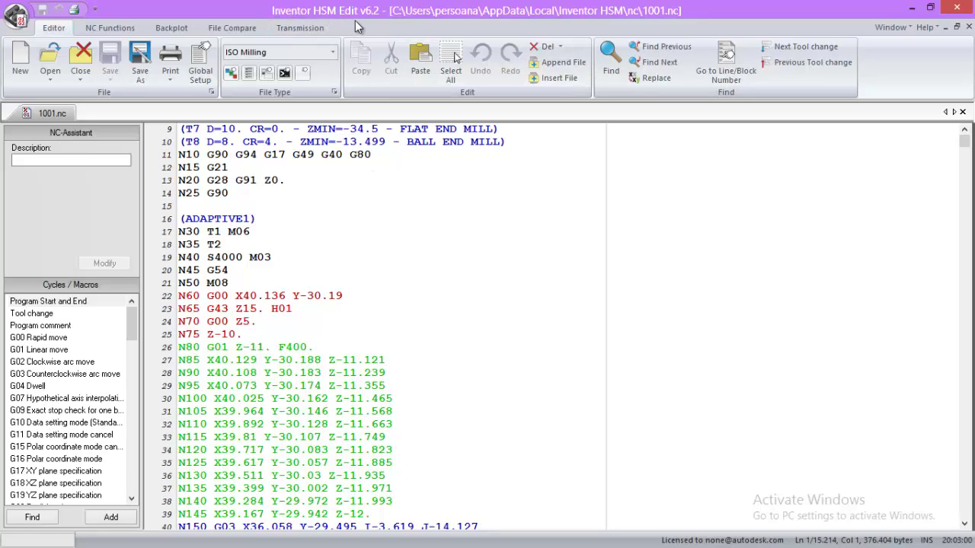
# Open a backplot of the 1001.nc program and examine the adaptive clearing code alongside the plotted toolpath.
pyautogui.click(162, 32)
pyautogui.click(23, 65)
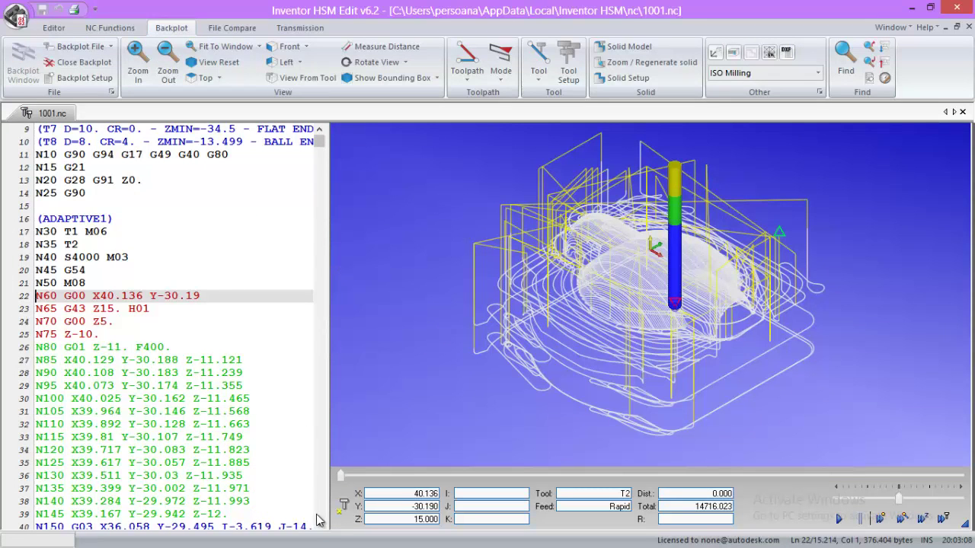
pyautogui.click(320, 524)
pyautogui.scroll(-4, 320, 524)
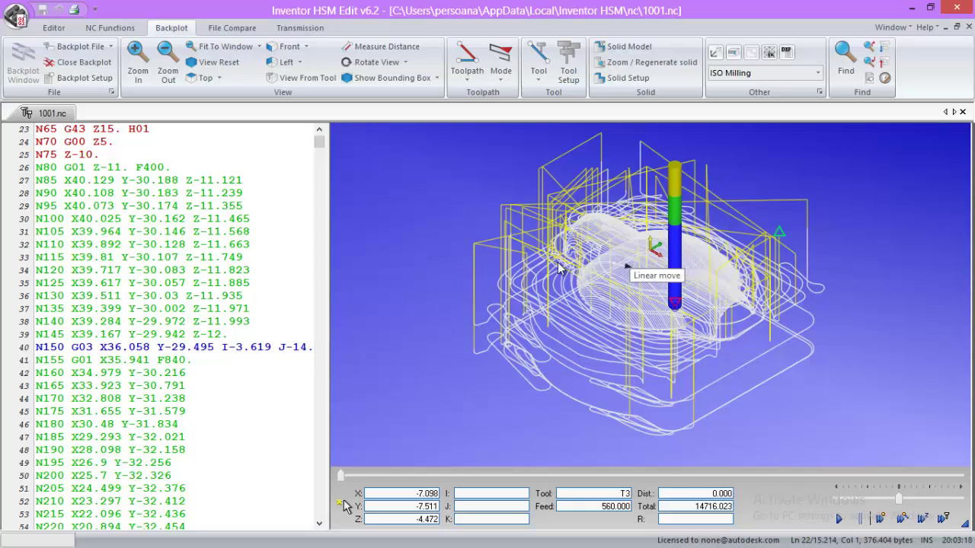
pyautogui.click(296, 515)
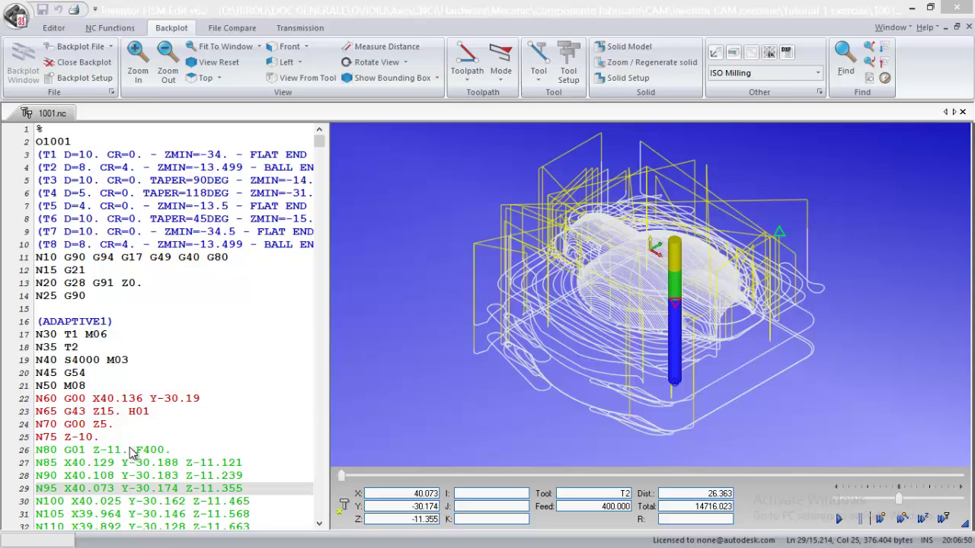
# Search the NC program for M06 and go through the tool changes up to the first drilling operation.
pyautogui.click(114, 426)
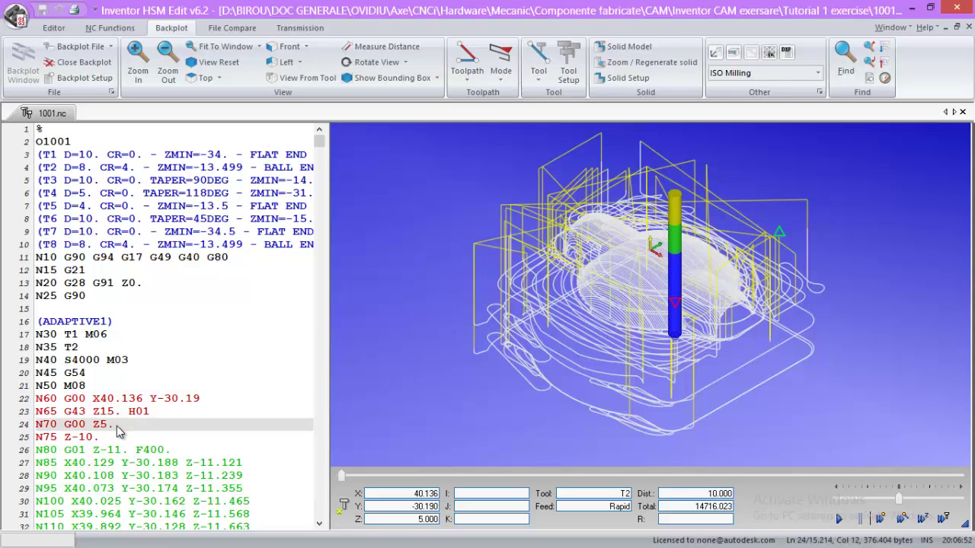
pyautogui.hotkey('ctrl', 'f')
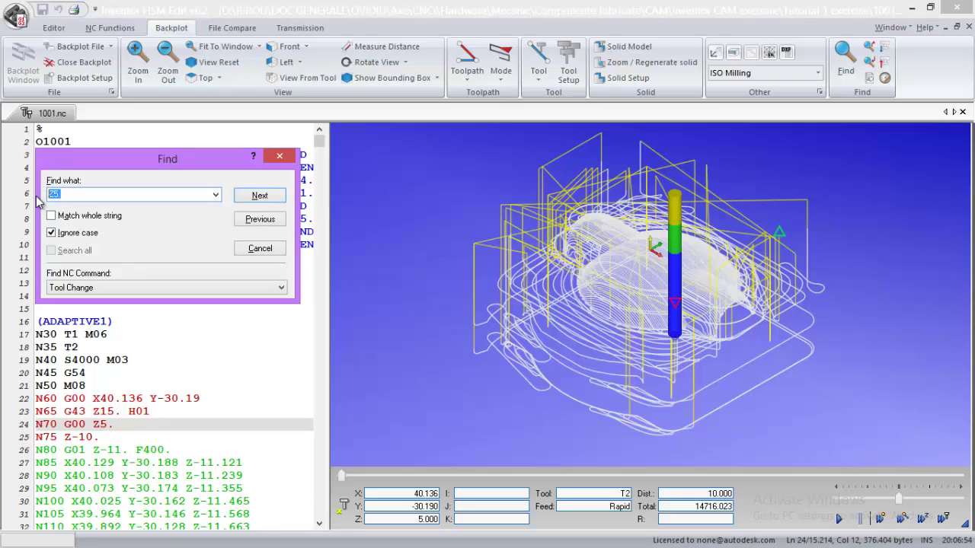
pyautogui.write('m06')
pyautogui.click(247, 198)
pyautogui.moveTo(213, 175); pyautogui.dragTo(502, 173)
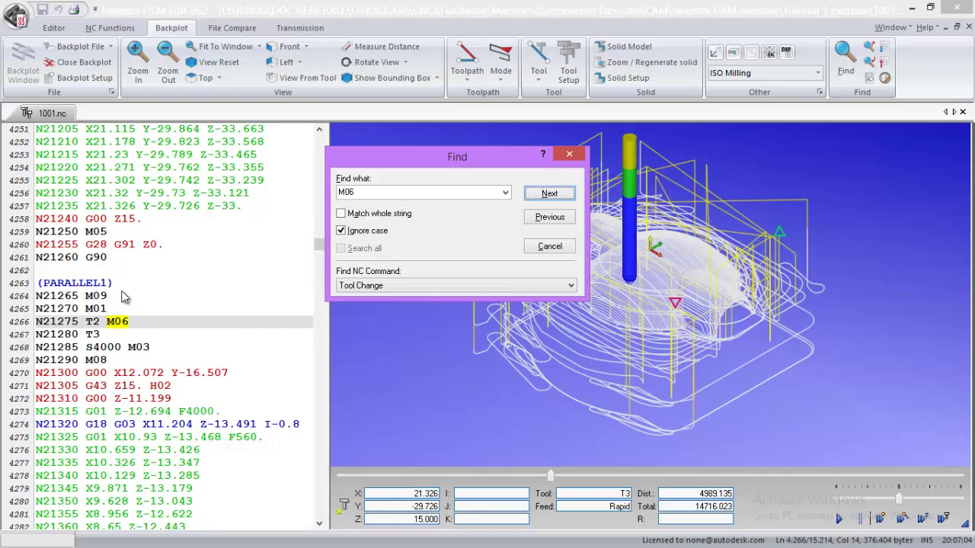
pyautogui.click(540, 195)
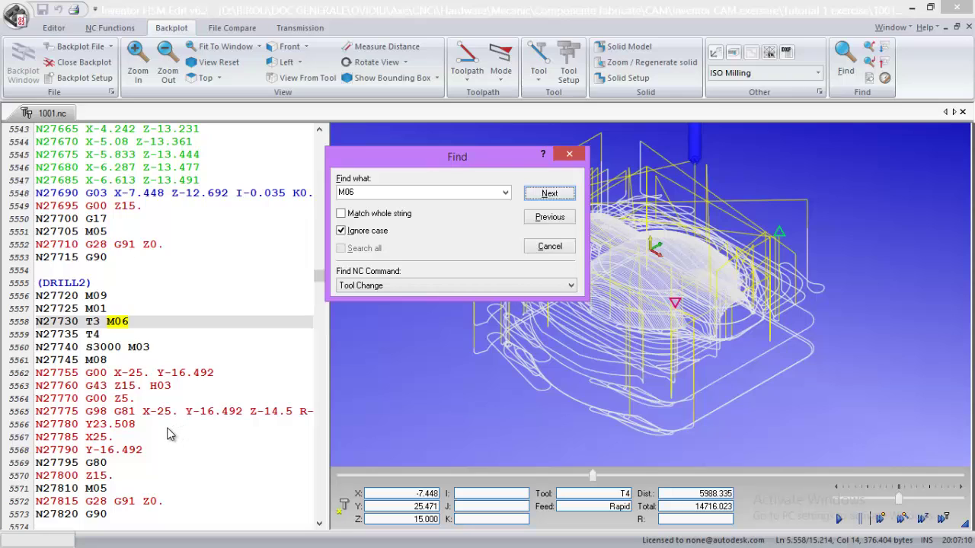
# Set the DRILL2 cycle depth to Z-15.5 and the DRILL3 cycle depth to Z-32.5 in the NC program.
pyautogui.click(279, 413)
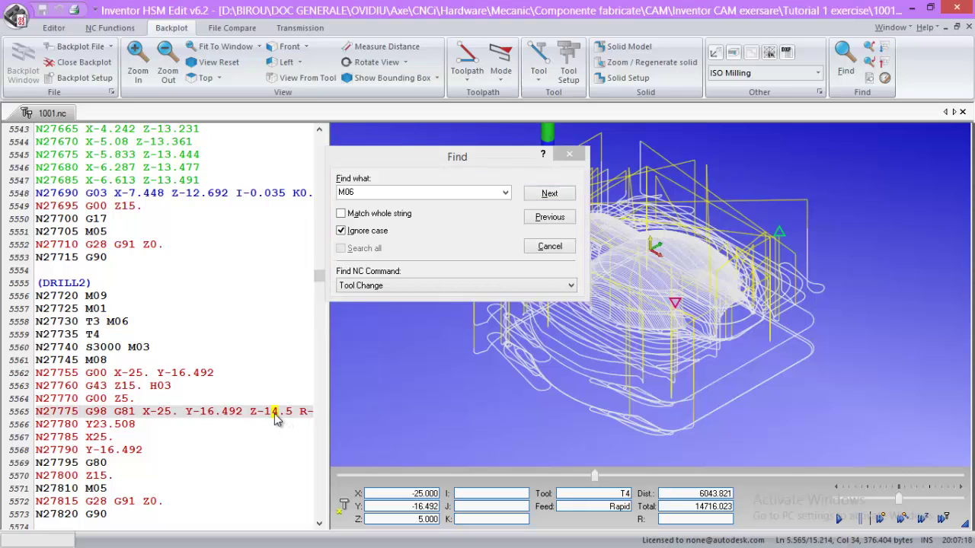
pyautogui.write('5')
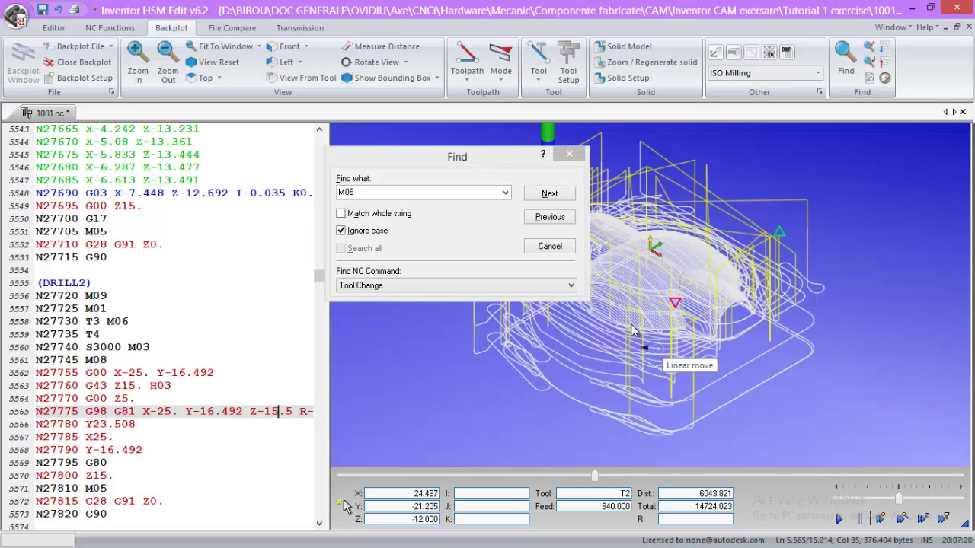
pyautogui.click(549, 193)
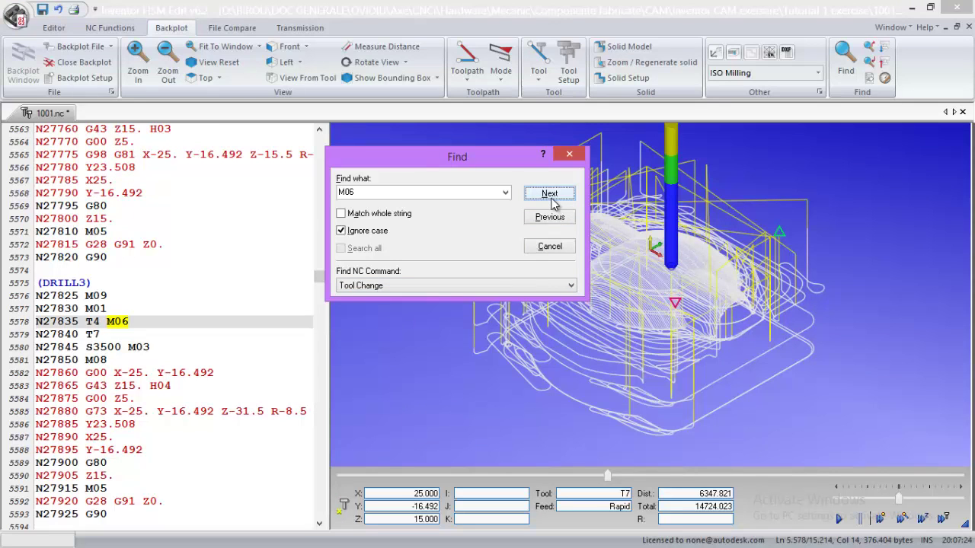
pyautogui.click(248, 415)
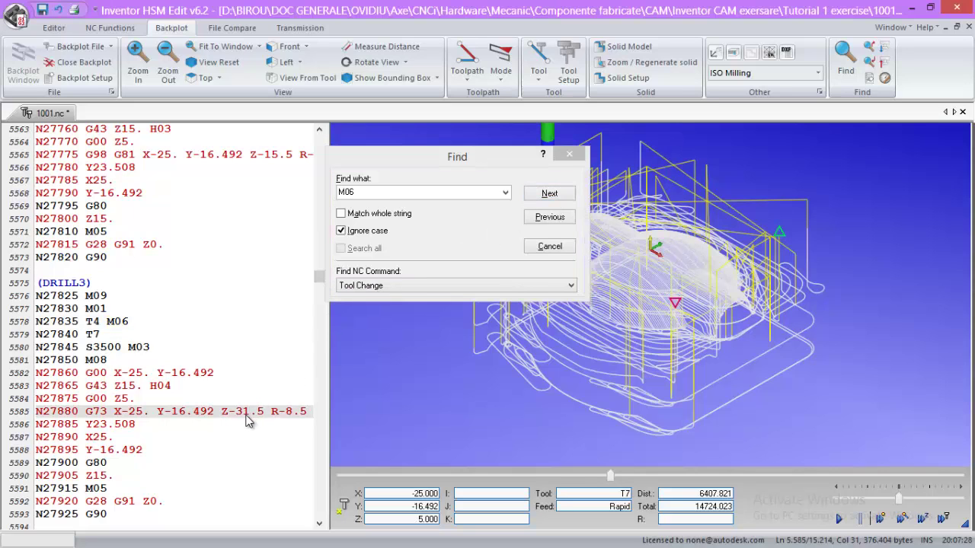
pyautogui.write('2')
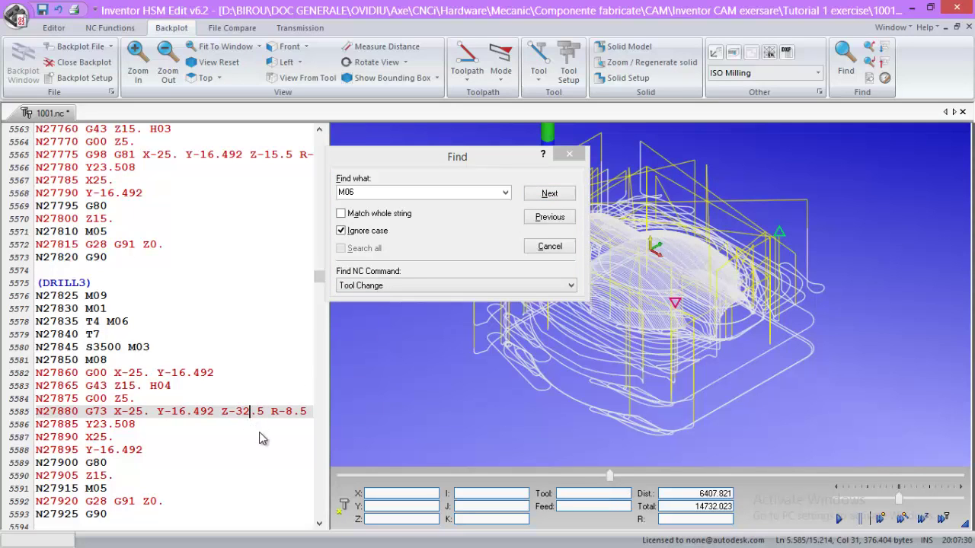
# Find the next M06 tool change and check the 2D Contour1 plunge move against the backplot.
pyautogui.click(544, 195)
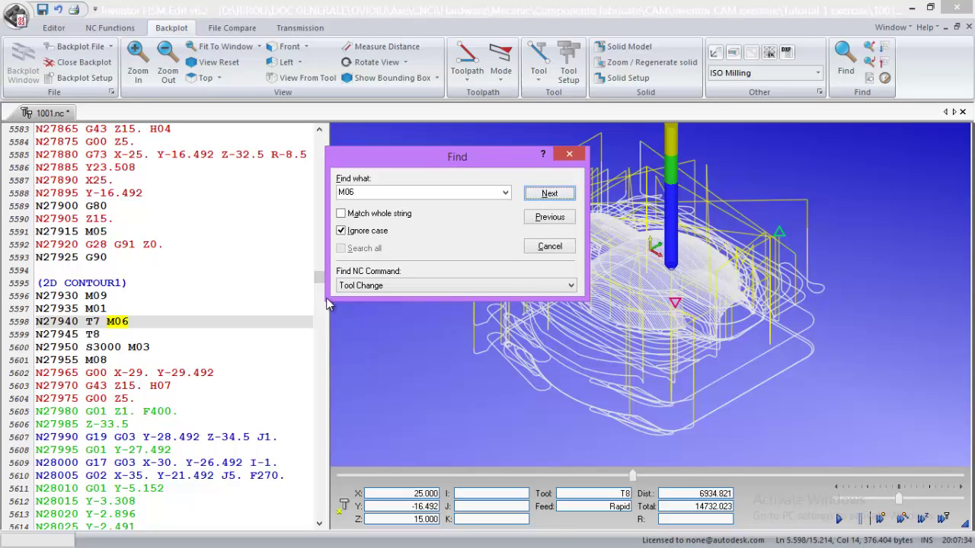
pyautogui.click(130, 425)
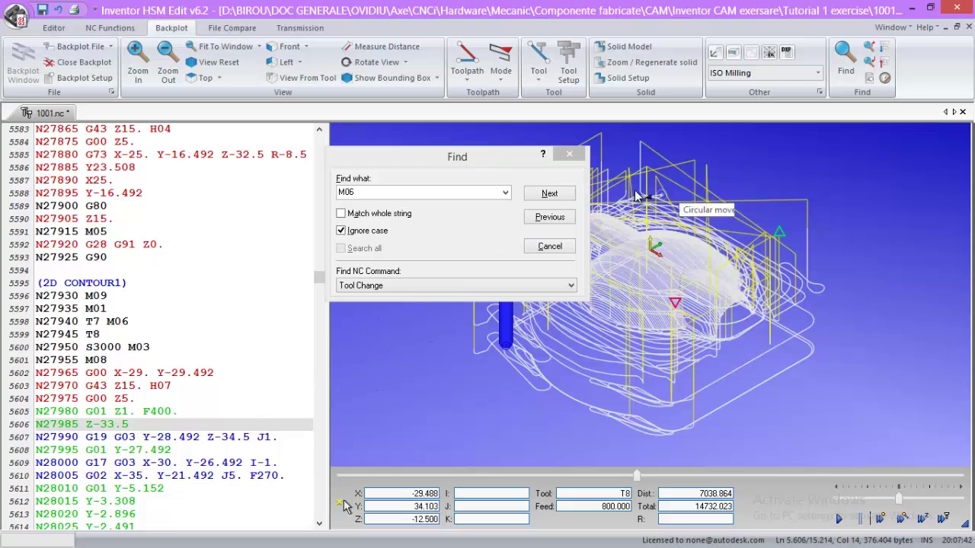
pyautogui.moveTo(486, 163); pyautogui.dragTo(319, 160)
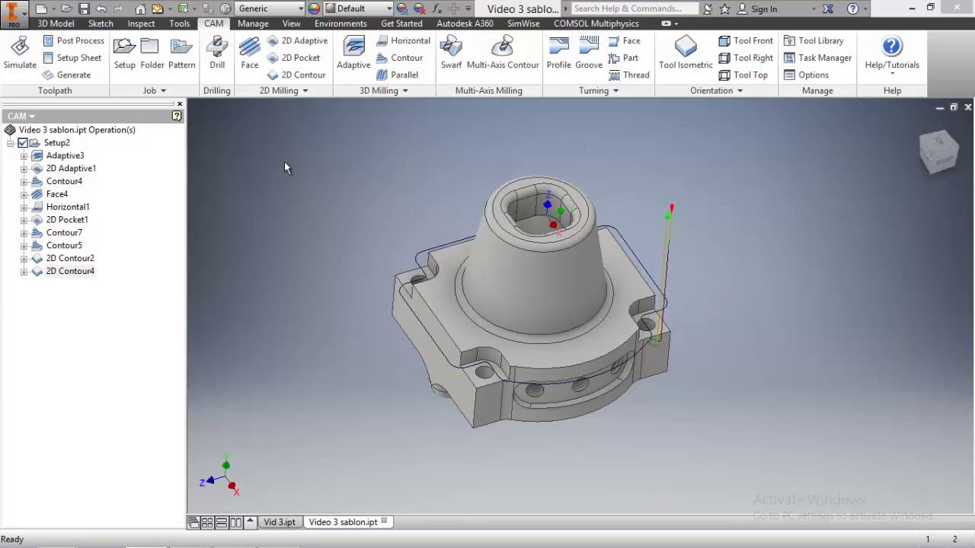
# Switch to Inventor and review the toolpath of each Setup2 operation in Video 3 sablon.ipt, from Adaptive3 through 2D Contour4.
pyautogui.click(73, 157)
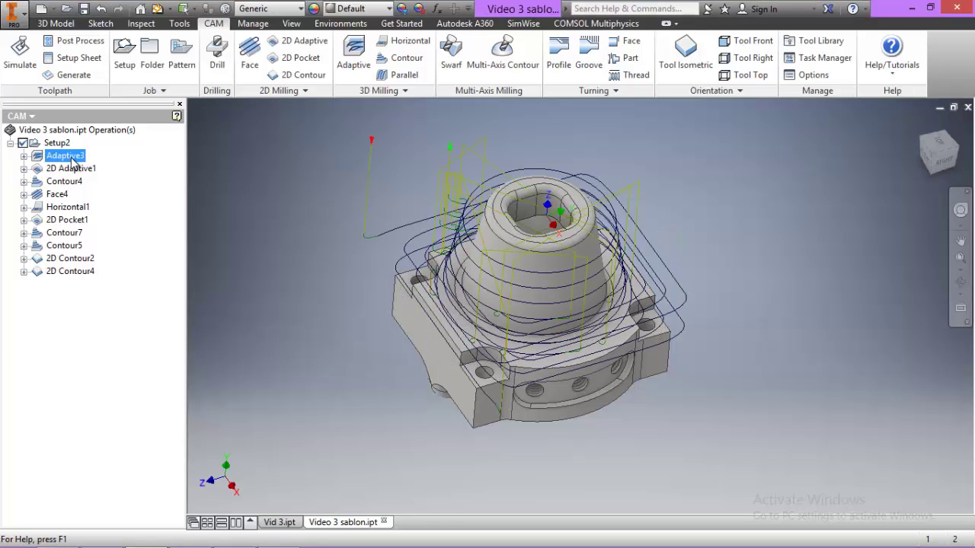
pyautogui.click(72, 169)
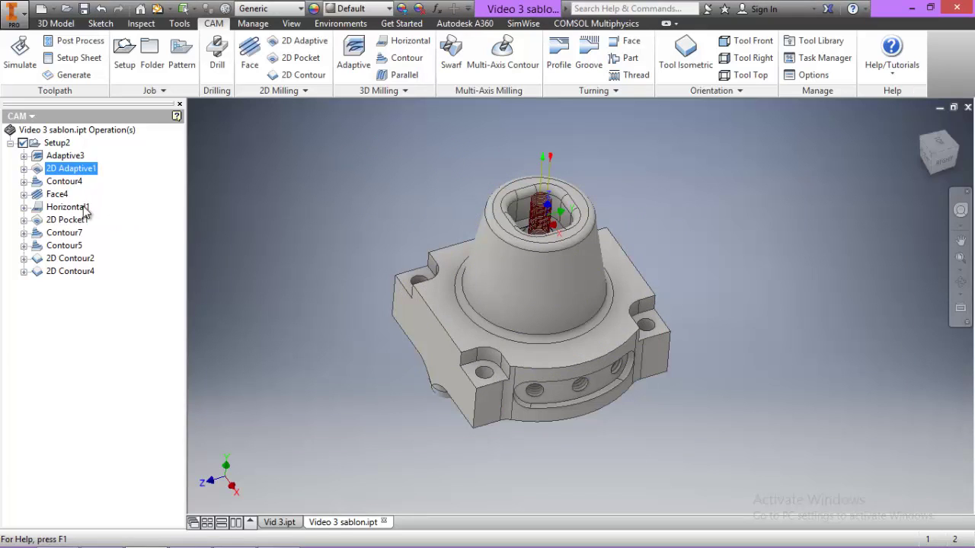
pyautogui.click(68, 183)
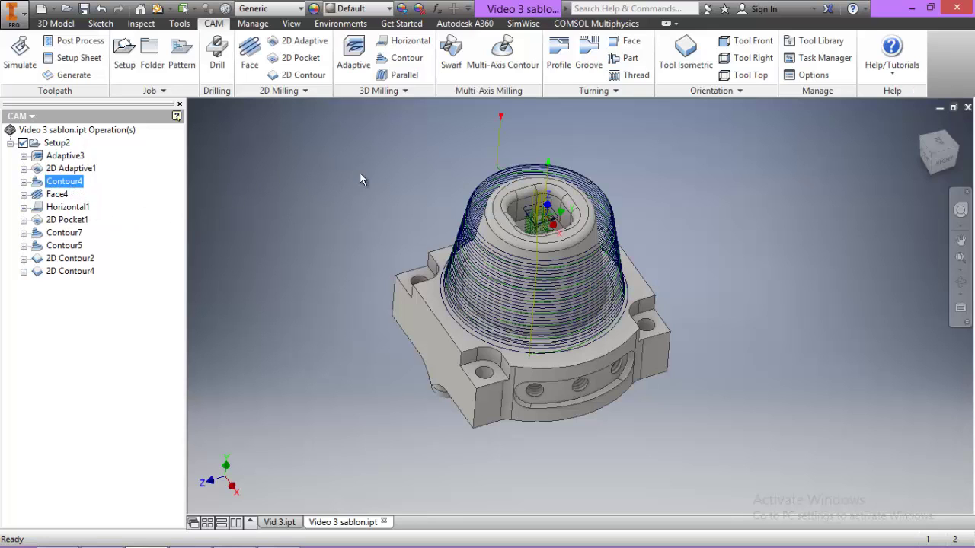
pyautogui.click(56, 194)
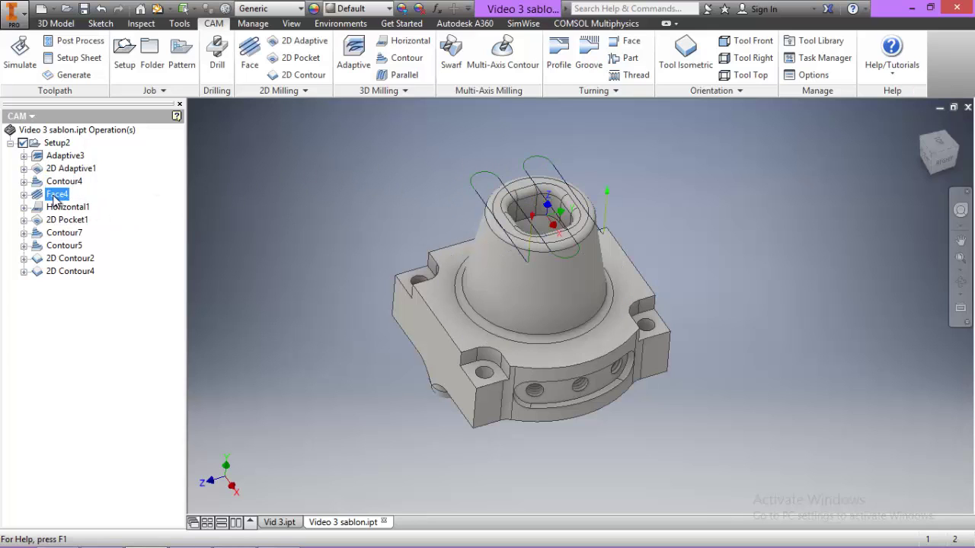
pyautogui.click(58, 208)
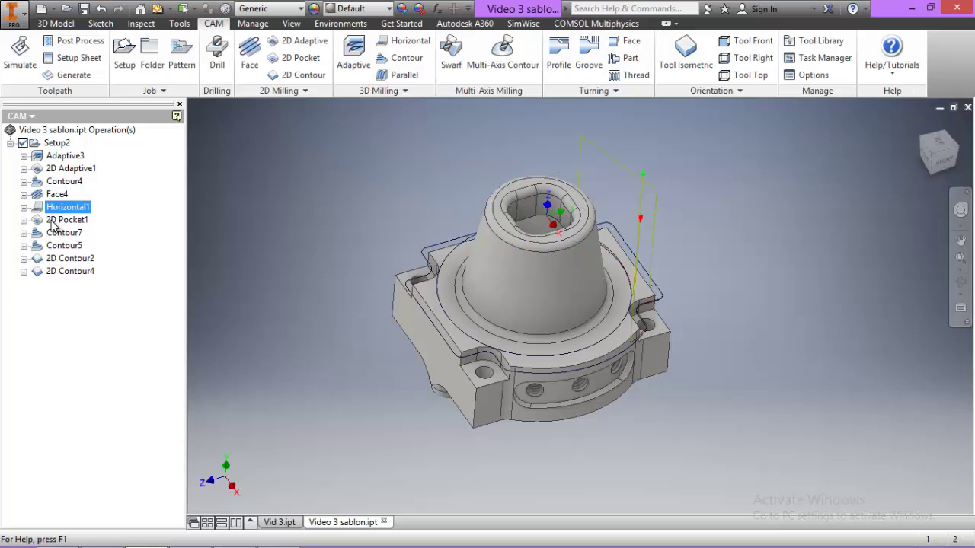
pyautogui.click(53, 220)
pyautogui.click(58, 233)
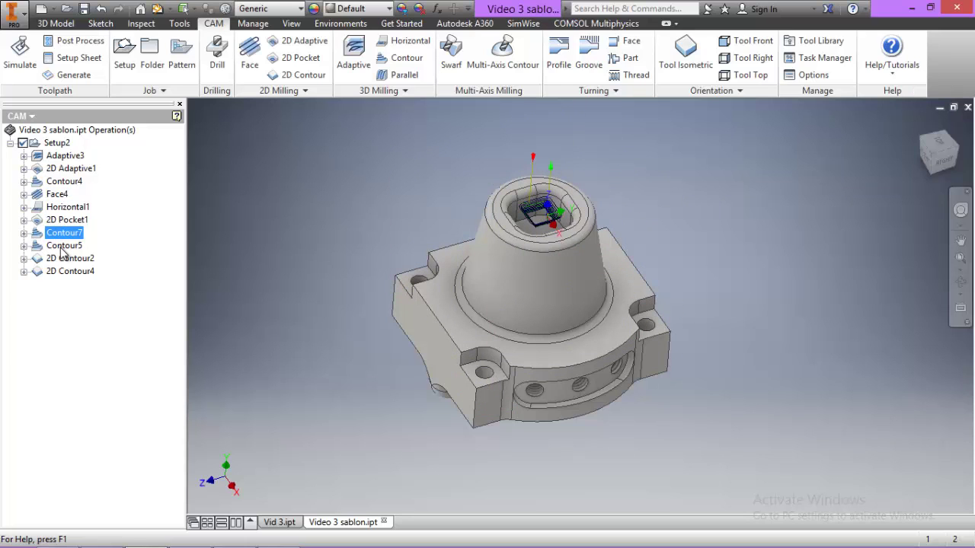
pyautogui.click(64, 246)
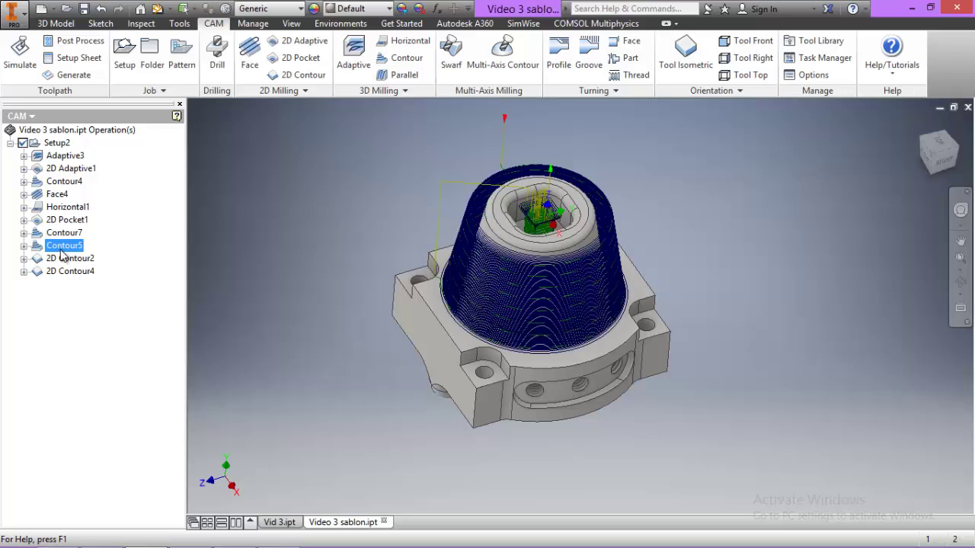
pyautogui.click(64, 262)
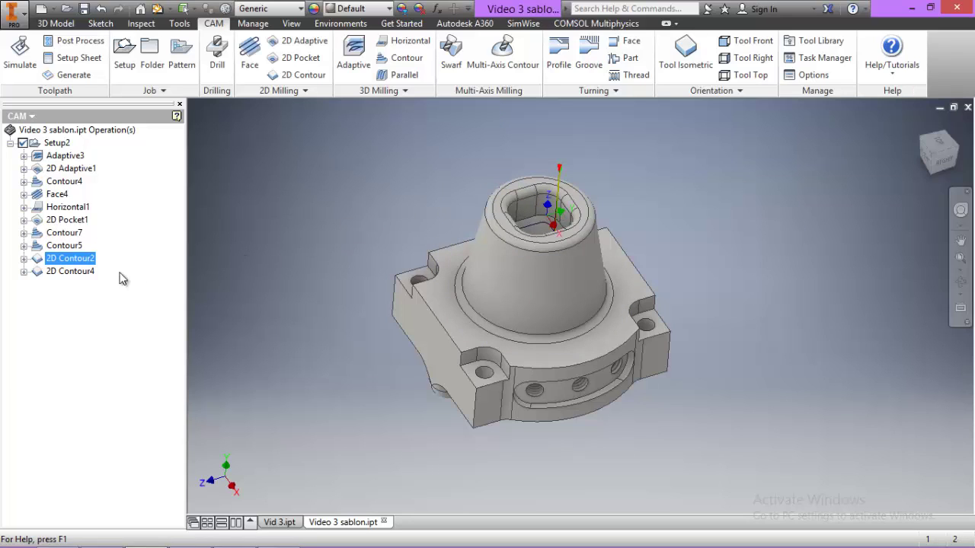
pyautogui.click(78, 272)
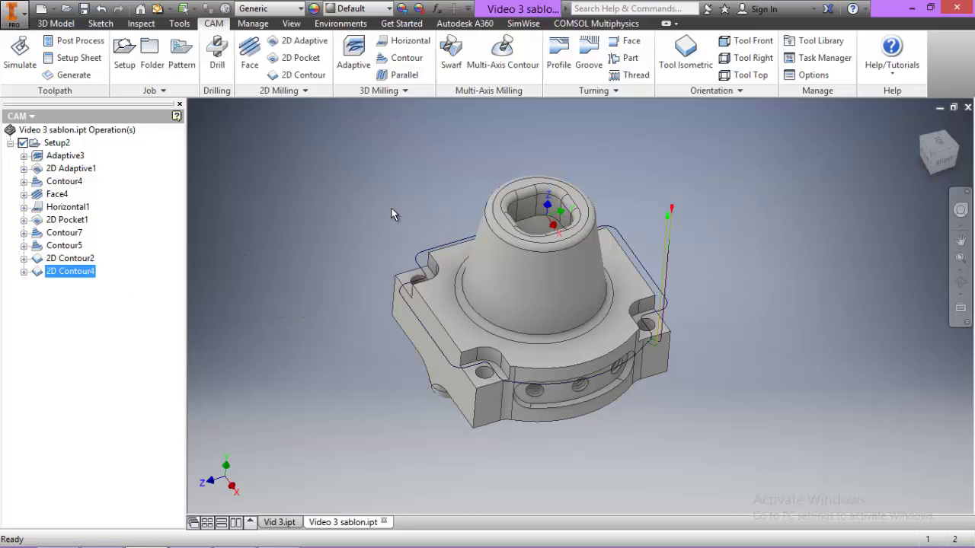
# Start a Swarf operation with the #3 Ø10 mm flat mill and select the outer conical face as its surface.
pyautogui.click(960, 285)
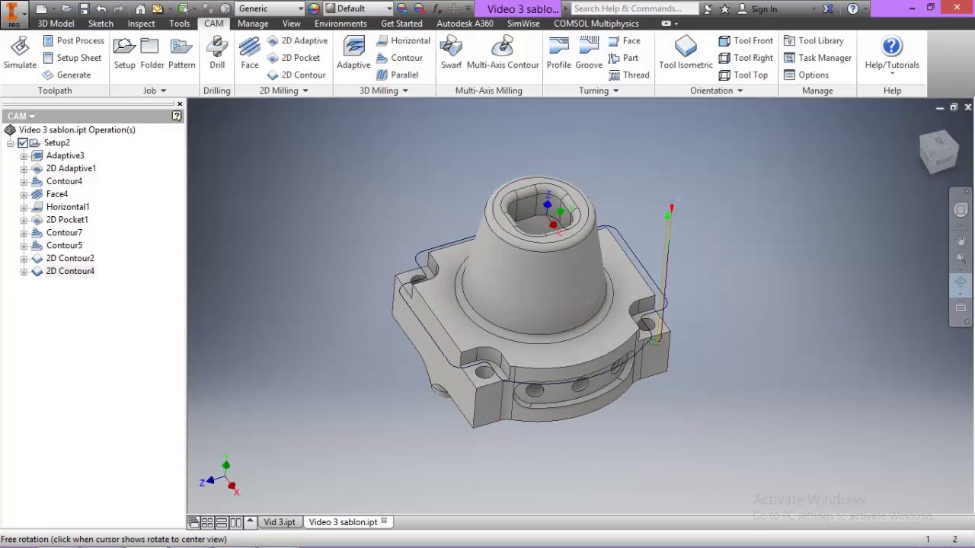
pyautogui.moveTo(590, 302); pyautogui.dragTo(584, 270)
pyautogui.click(957, 285)
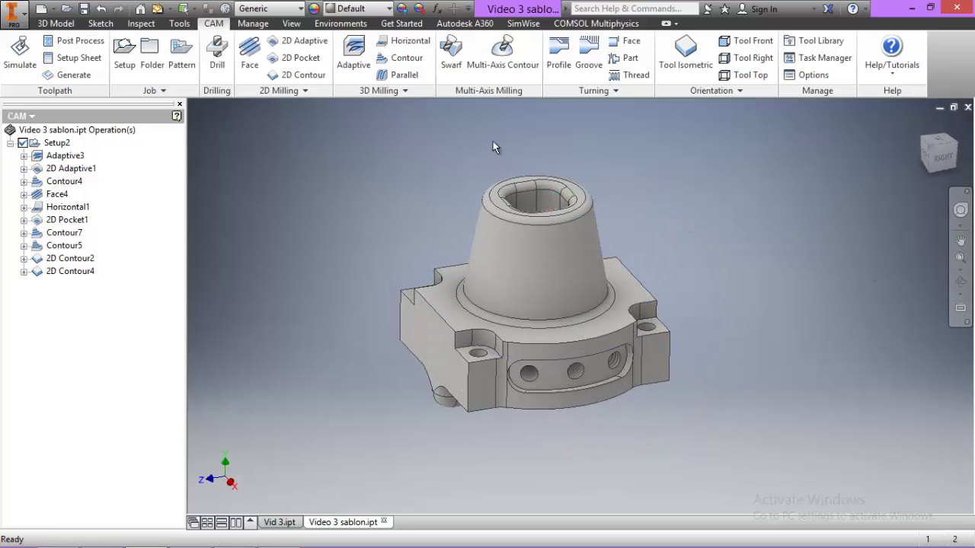
pyautogui.click(450, 55)
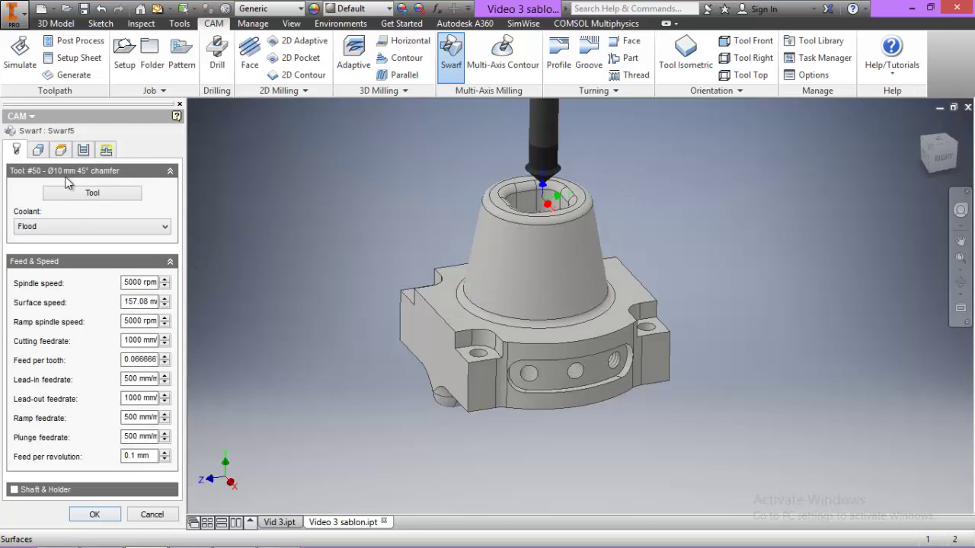
pyautogui.click(80, 192)
pyautogui.click(471, 128)
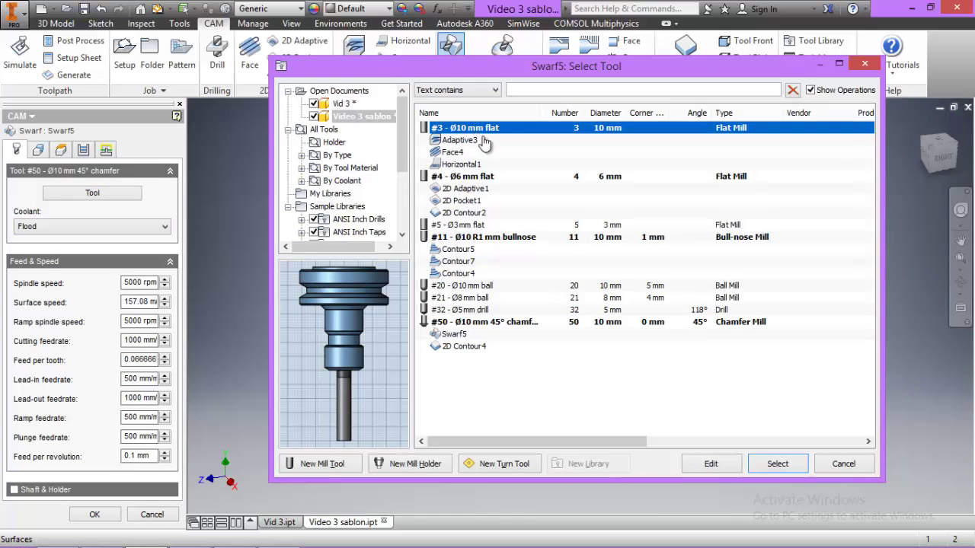
pyautogui.click(771, 464)
pyautogui.click(39, 150)
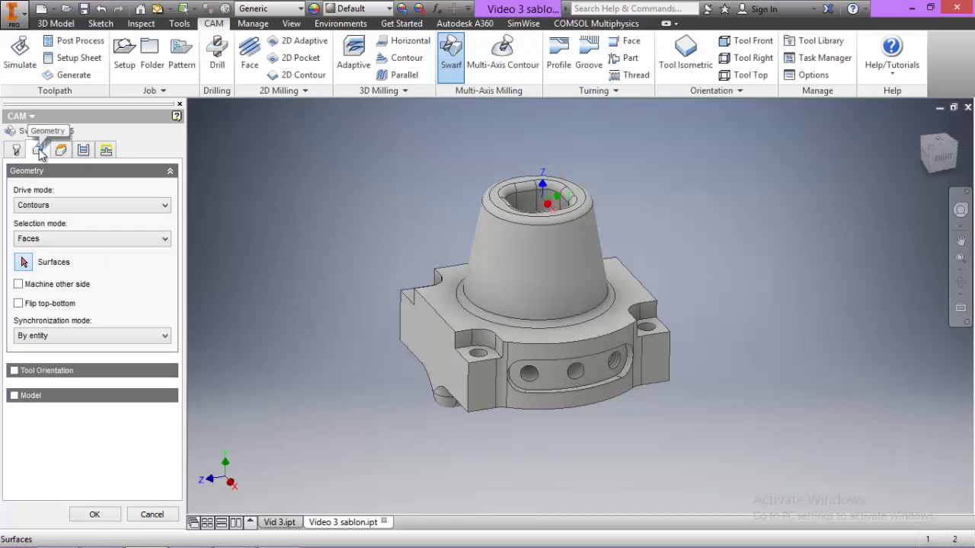
pyautogui.click(511, 280)
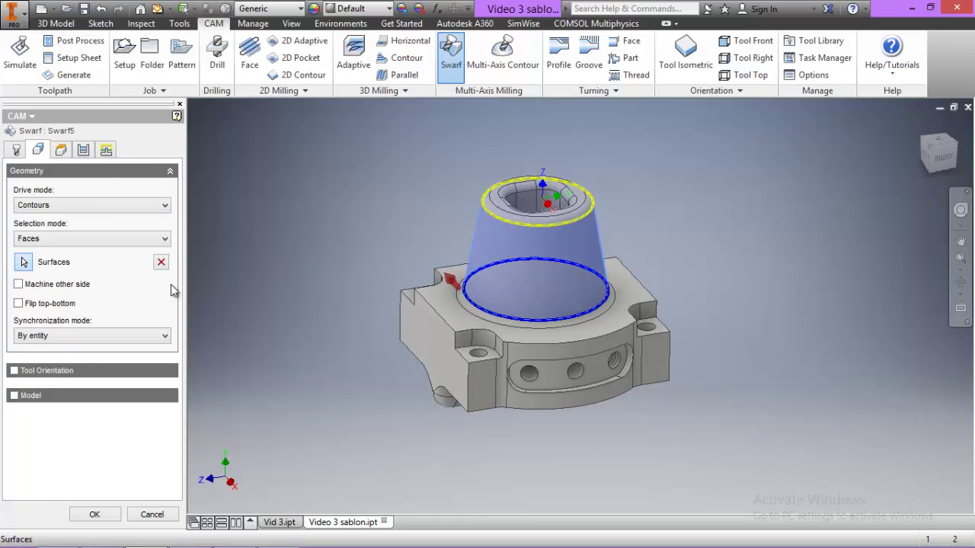
# Orient the swarf tool using the base's upper face for Z and a corner lug's straight edge, flipped, for X, and generate the toolpath.
pyautogui.click(14, 371)
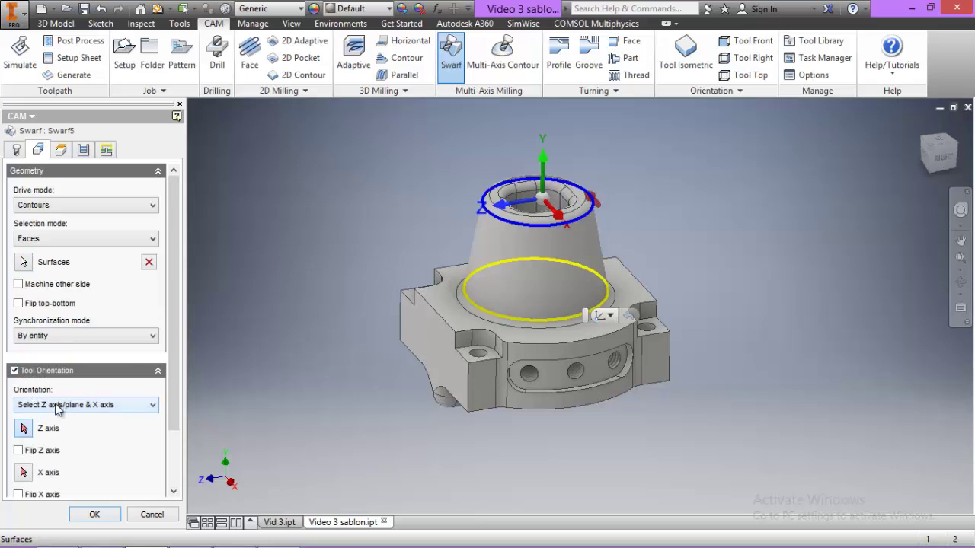
pyautogui.click(435, 301)
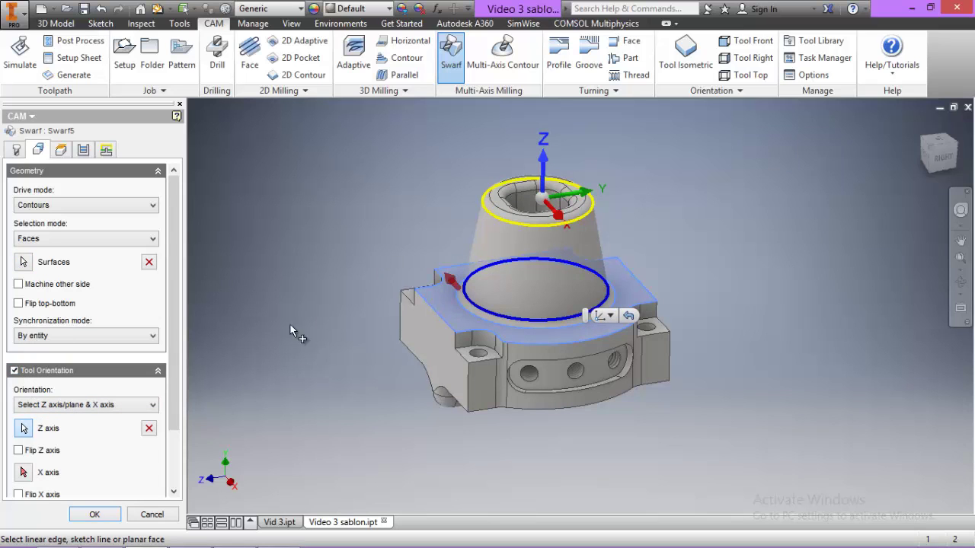
pyautogui.click(24, 473)
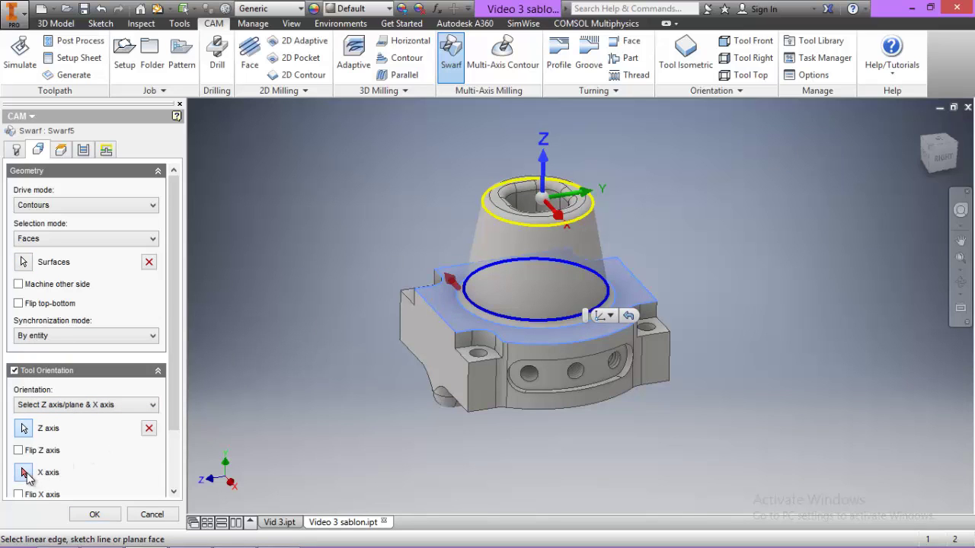
pyautogui.click(658, 336)
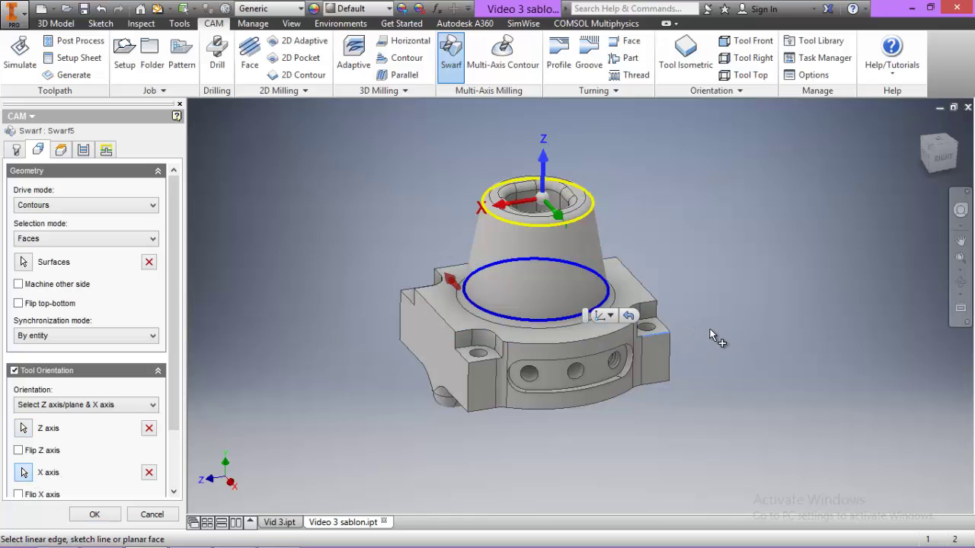
pyautogui.click(19, 494)
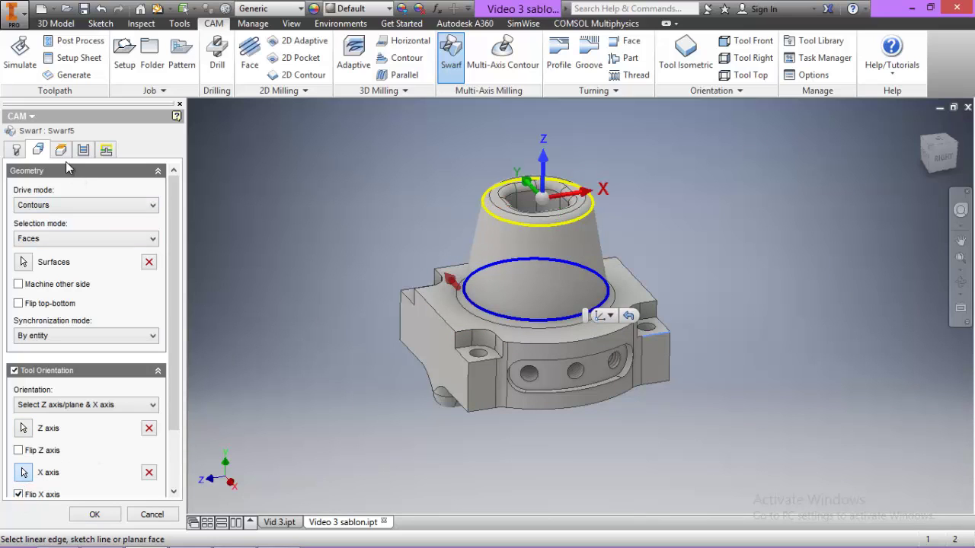
pyautogui.click(95, 514)
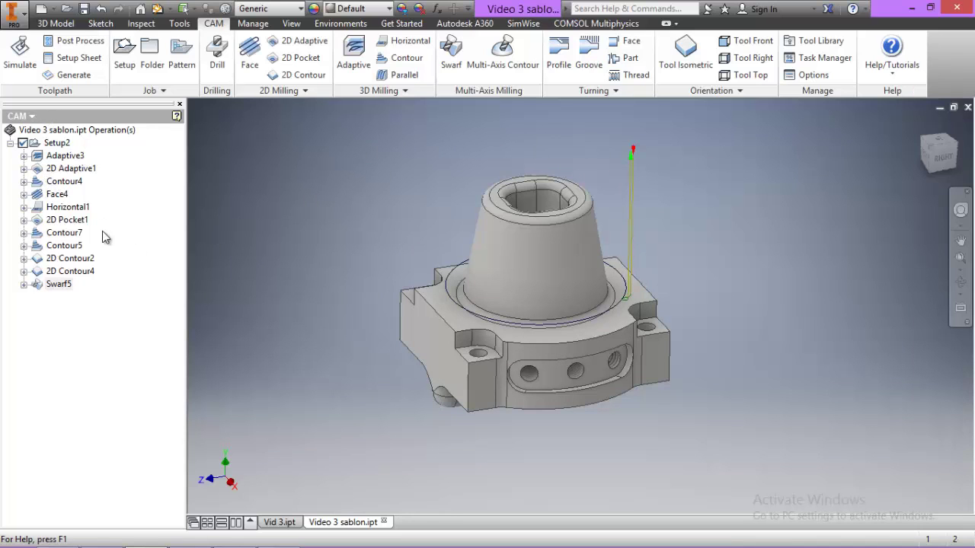
# Simulate all of Setup2 with the toolpath mode set to Toolpath for operation and watch the swarf cut on the cone.
pyautogui.click(57, 143)
pyautogui.click(20, 57)
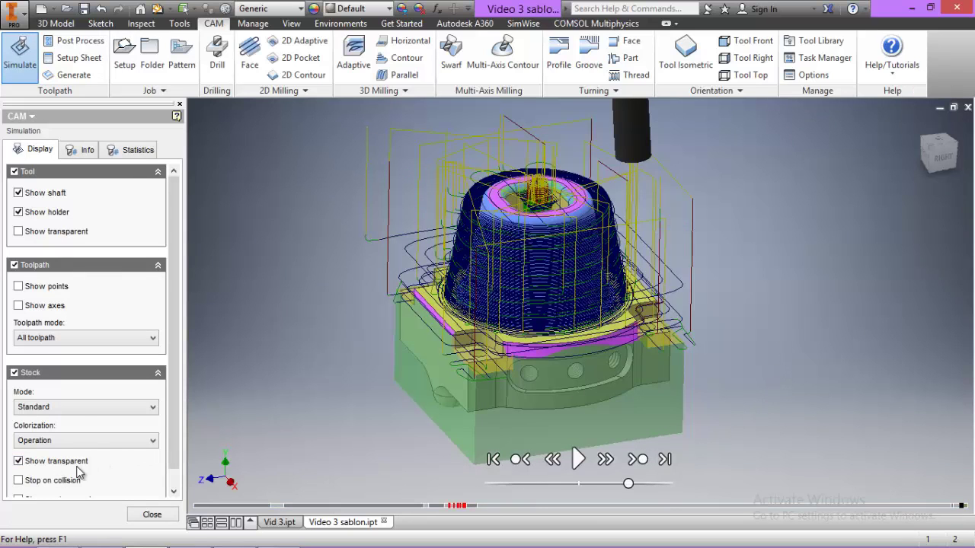
pyautogui.click(79, 345)
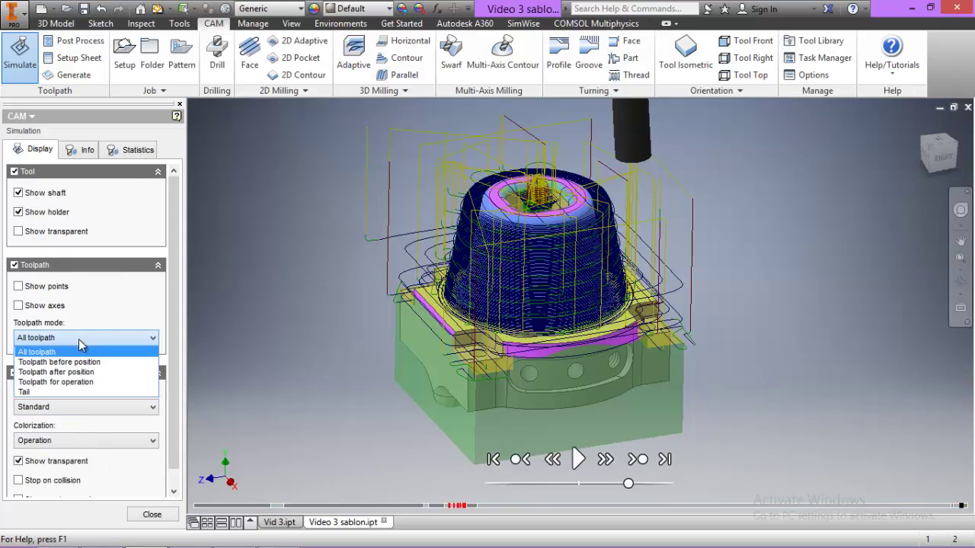
pyautogui.click(74, 386)
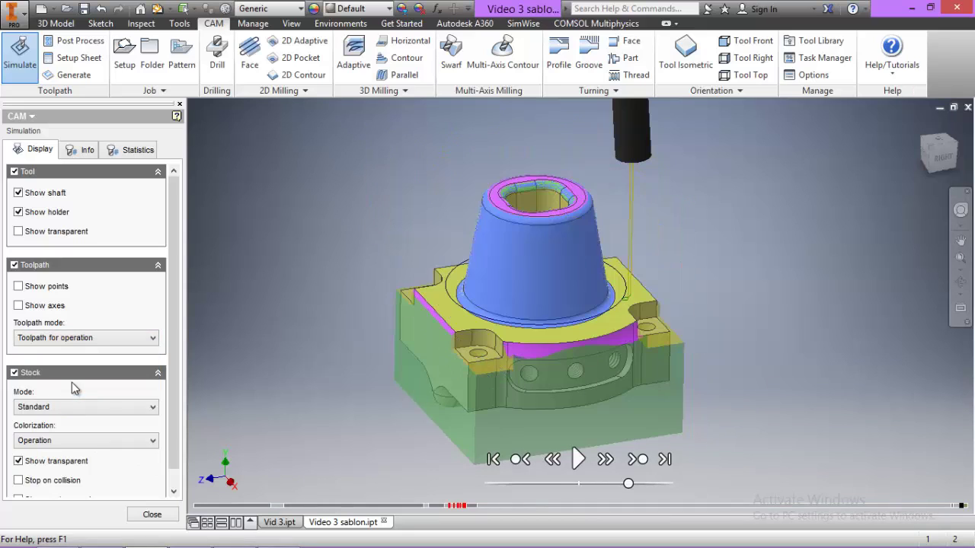
pyautogui.click(577, 460)
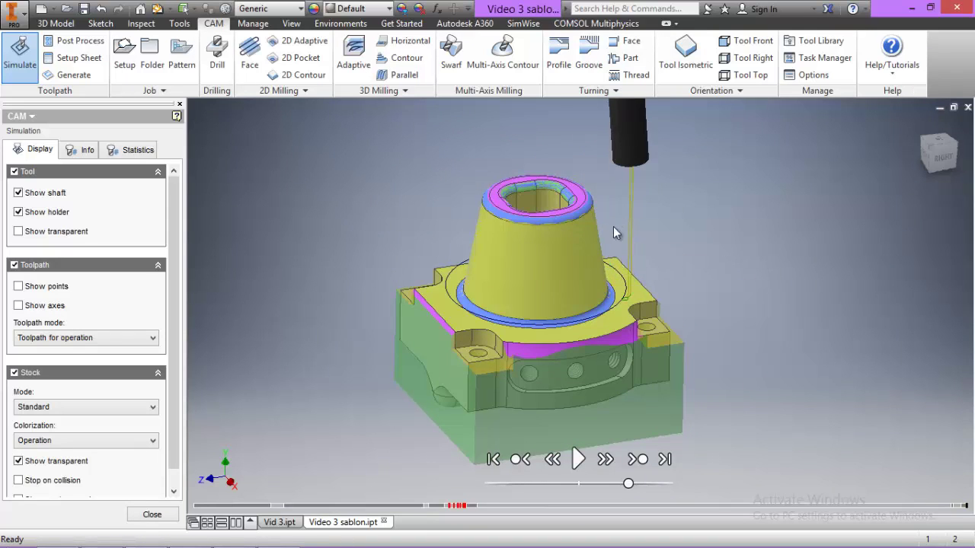
pyautogui.click(151, 514)
# Run the simulation of Setup5 to watch the swarf milling of the curved side slot.
pyautogui.click(47, 156)
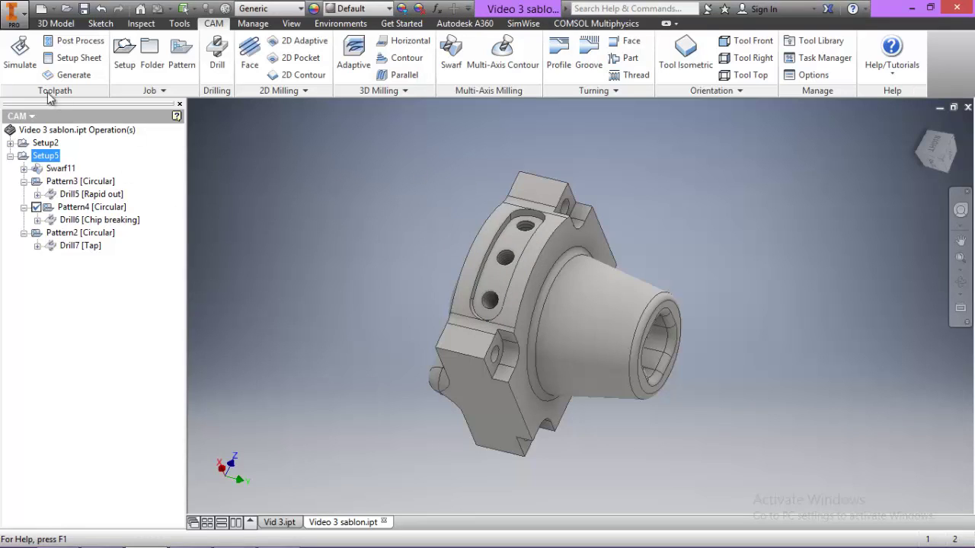
pyautogui.click(20, 53)
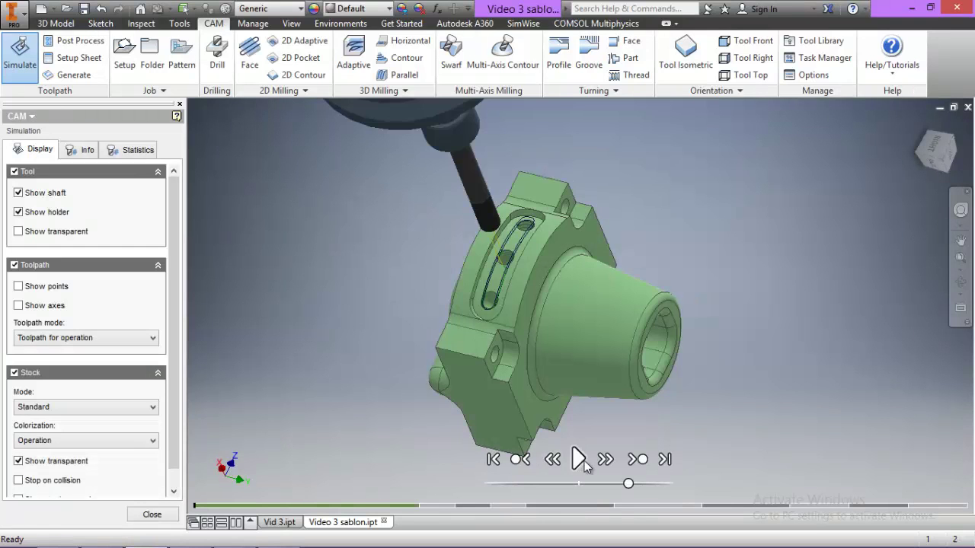
pyautogui.click(579, 459)
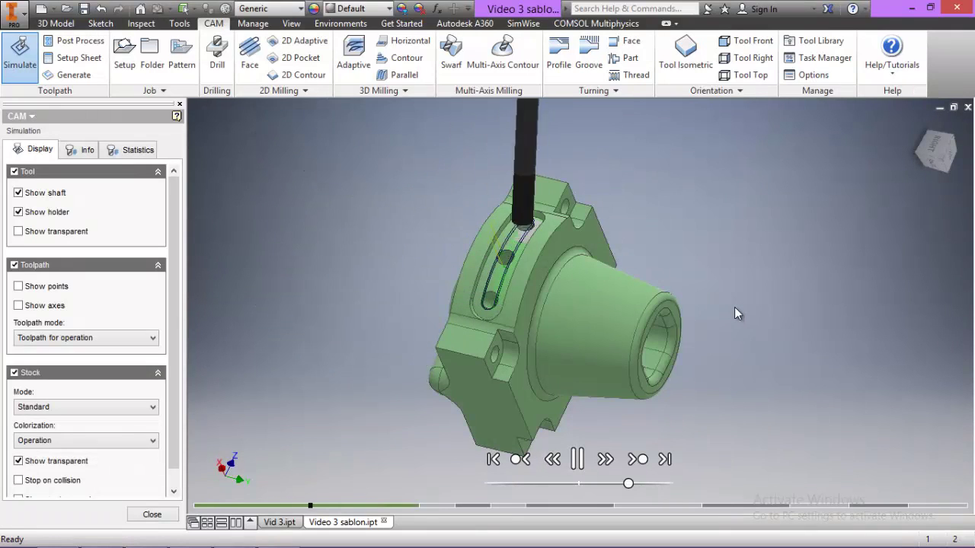